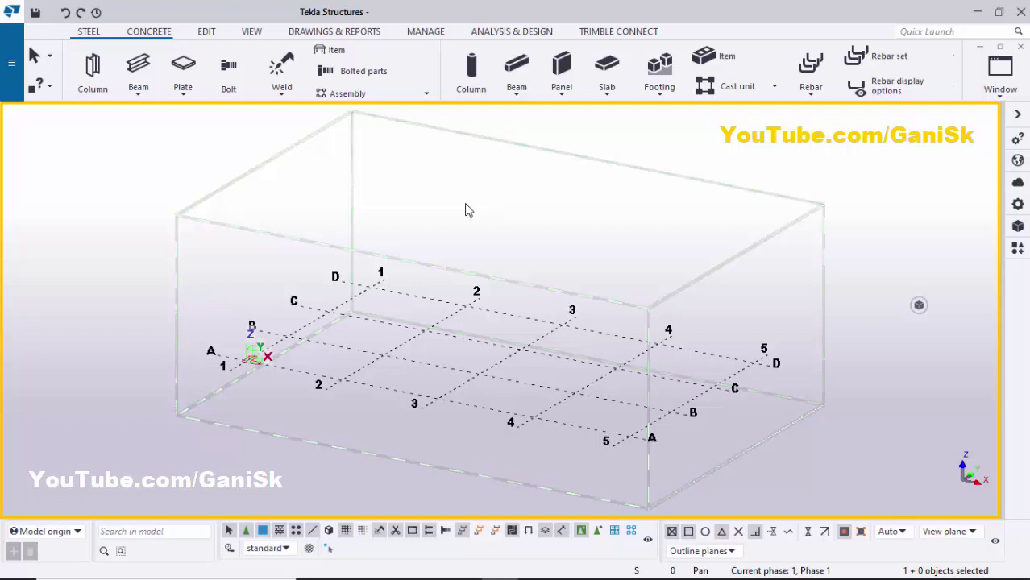
Place a steel column at the intersection of grid lines A and 3
scroll(468, 209, "down", 2)
scroll(484, 207, "up", 2)
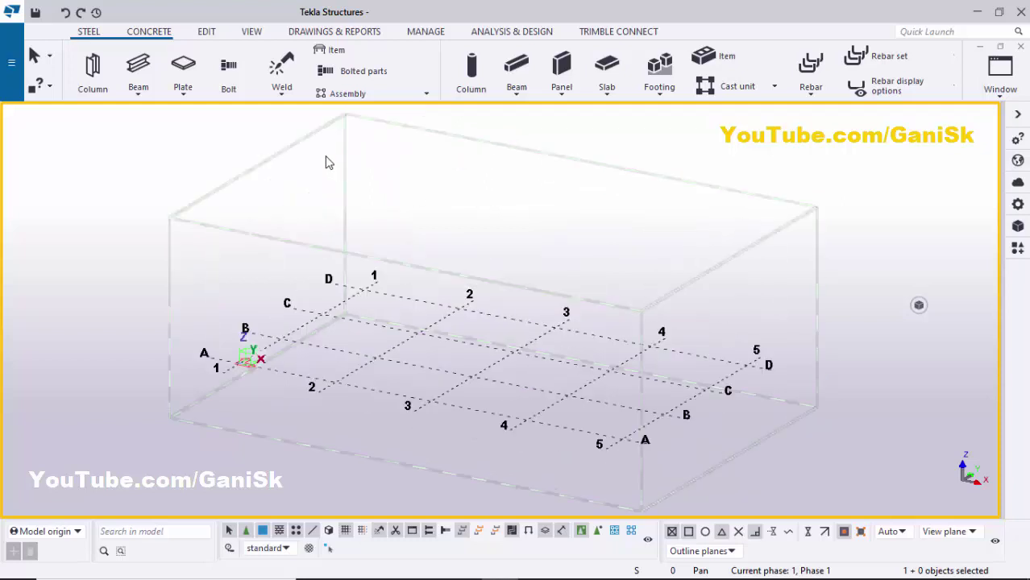
left_click(91, 71)
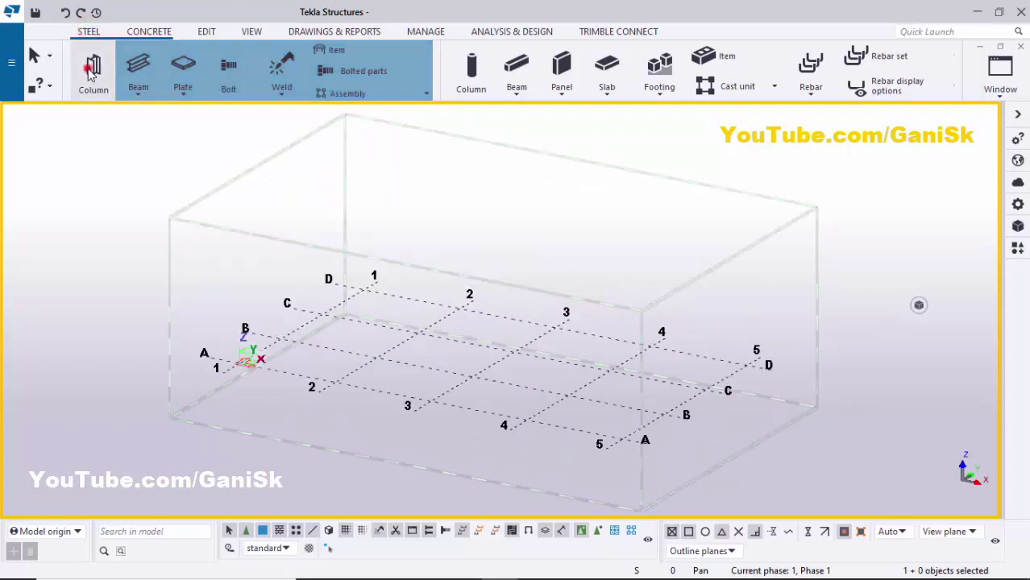
left_click(431, 405)
scroll(469, 408, "up", 3)
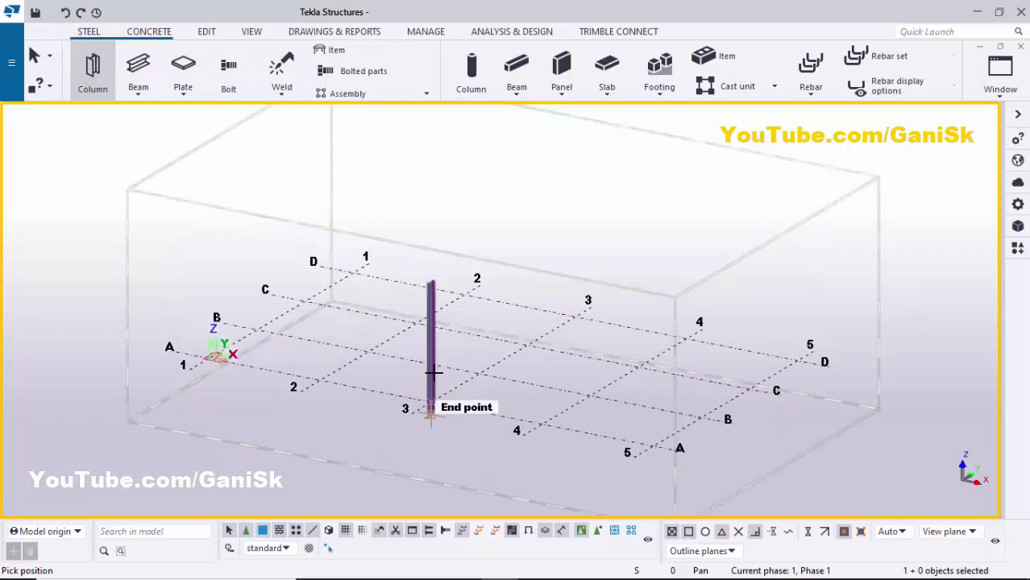
key("Escape")
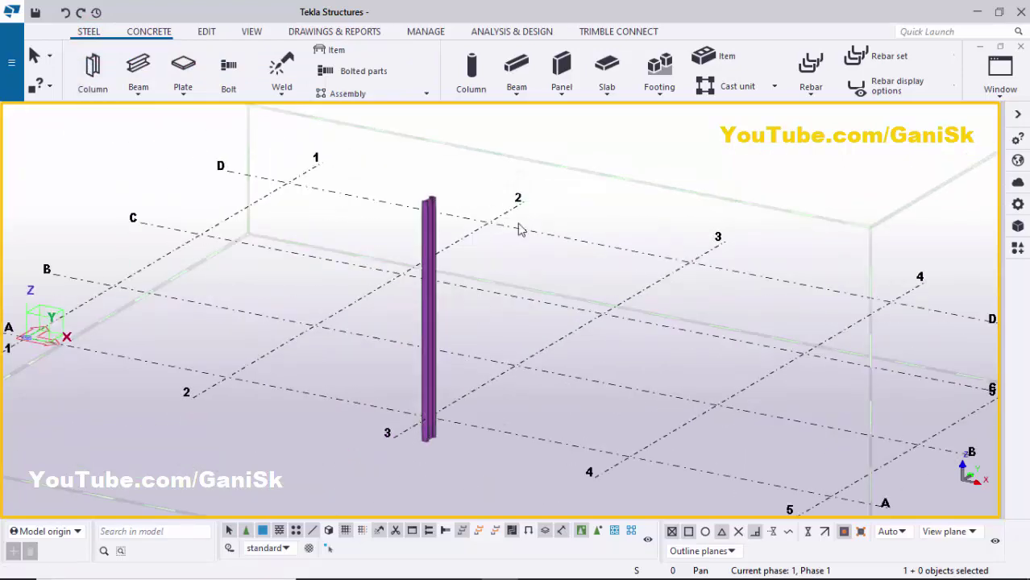
Choose W16X45 from the W16 profiles as the profile of the column at grid A-3
double_click(430, 310)
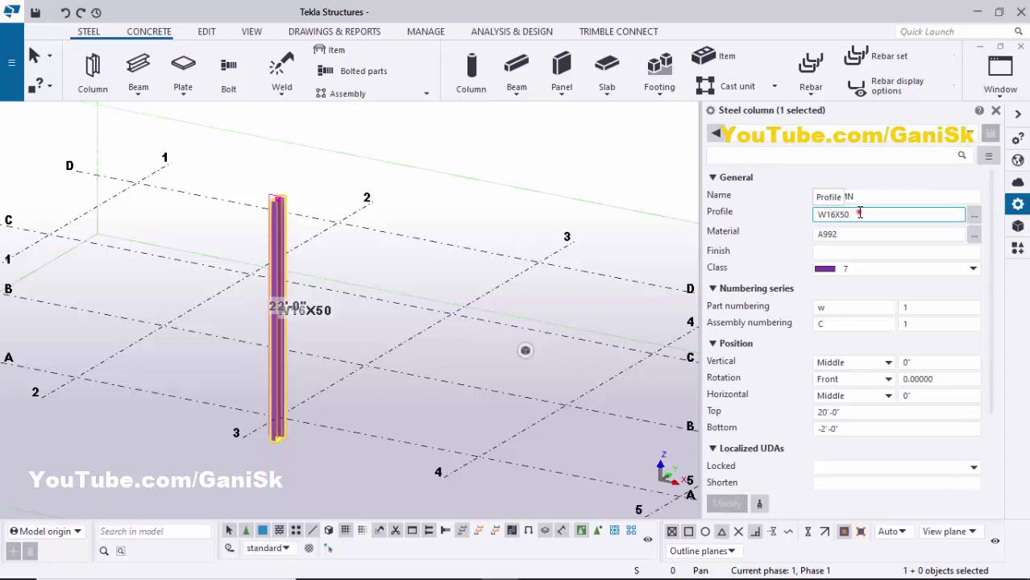
left_click(860, 214)
double_click(864, 216)
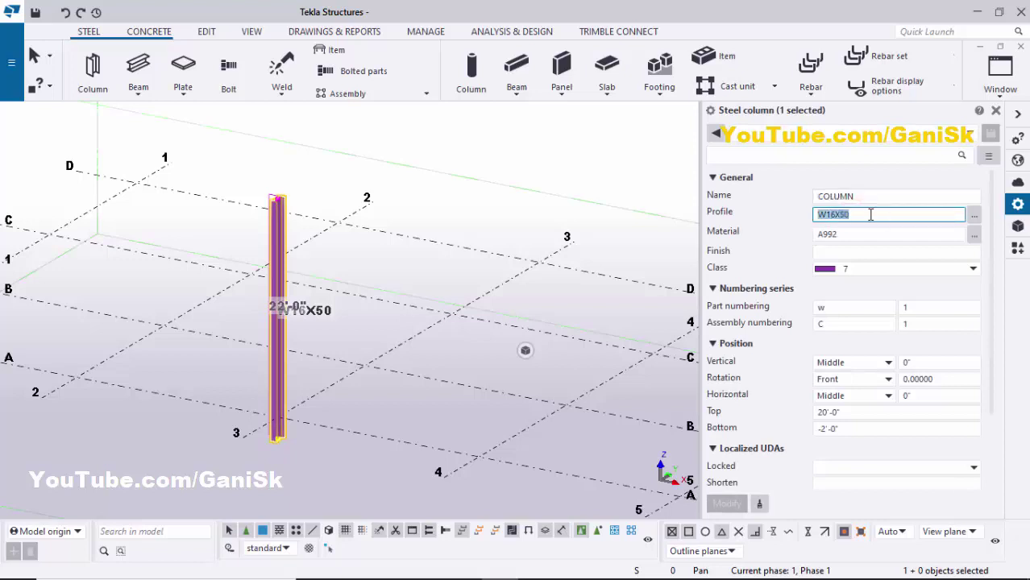
left_click(974, 214)
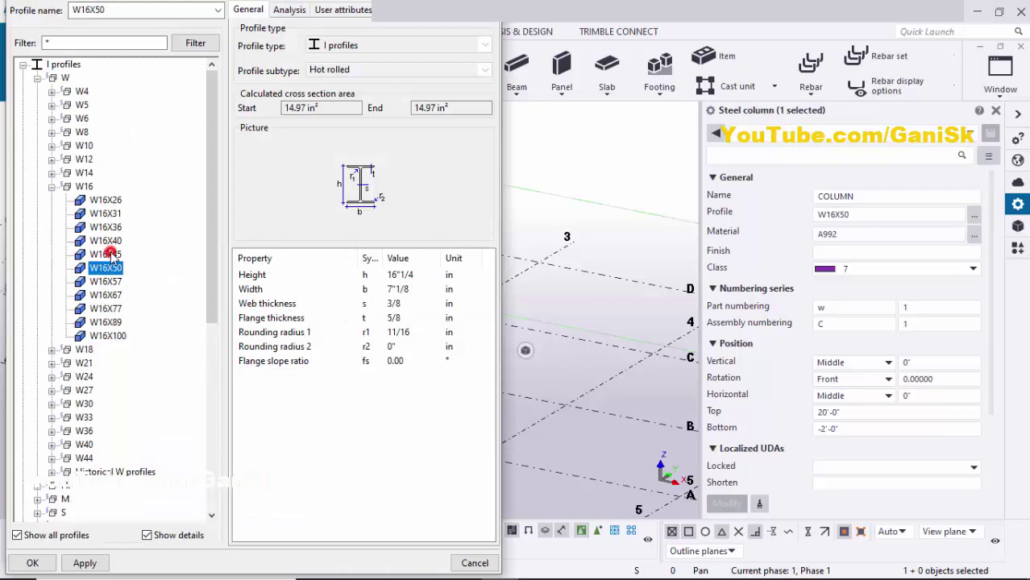
left_click(112, 253)
left_click(84, 564)
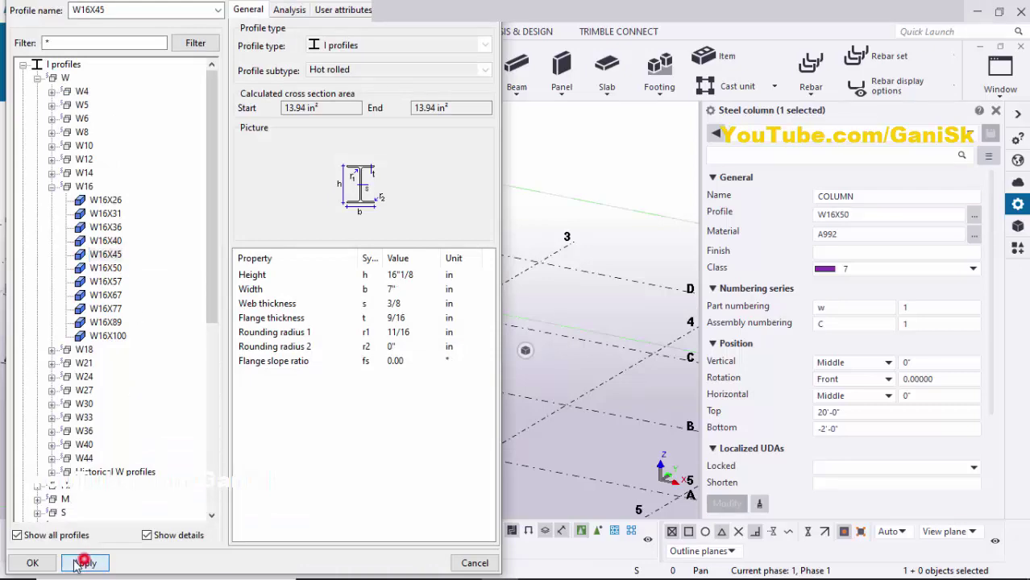
left_click(33, 564)
Set the column's top level to 15' and bottom level to 0, and apply the changes to the model
left_click(847, 412)
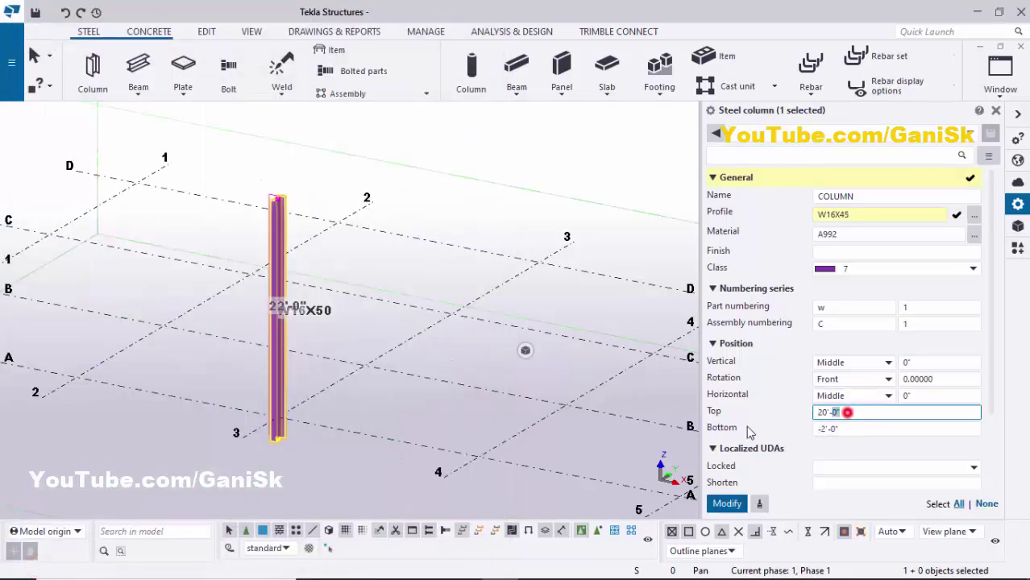
type("15")
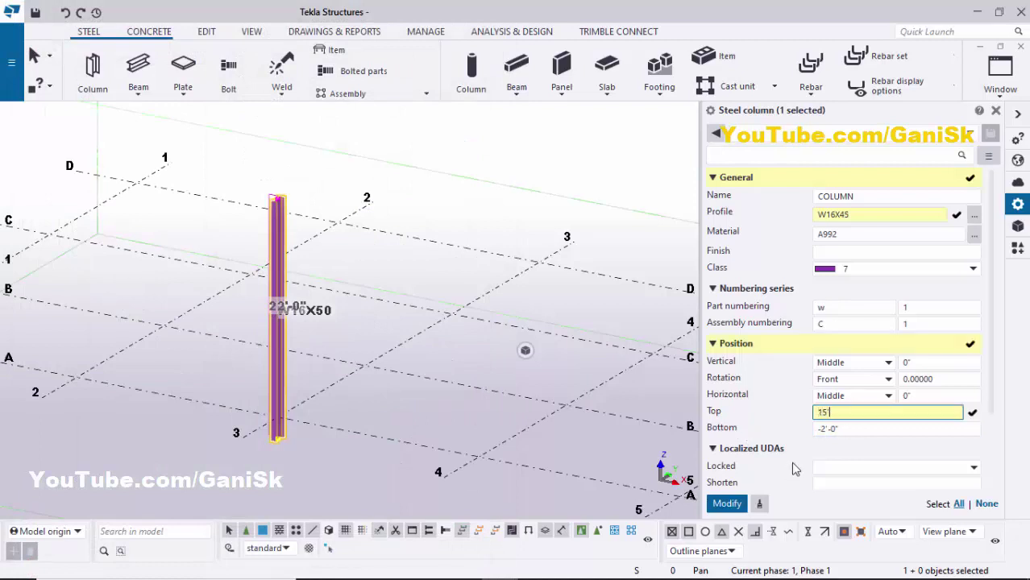
left_click(839, 429)
type("0")
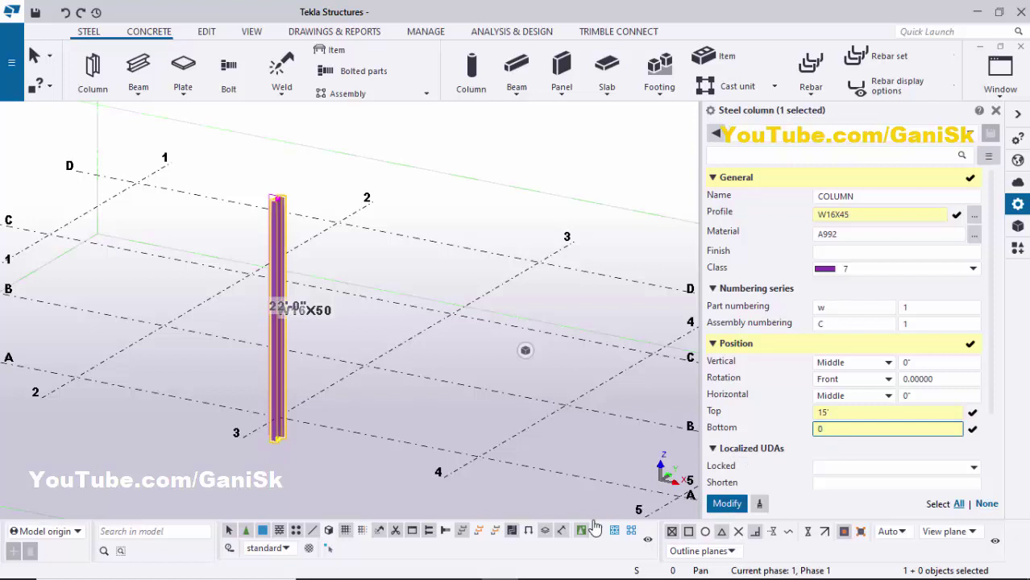
left_click(728, 504)
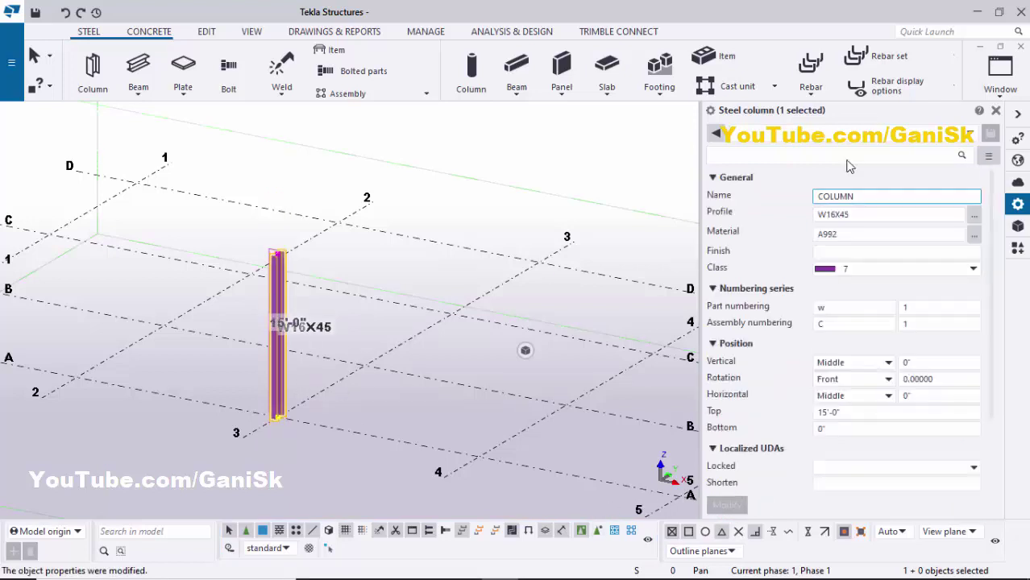
left_click(994, 112)
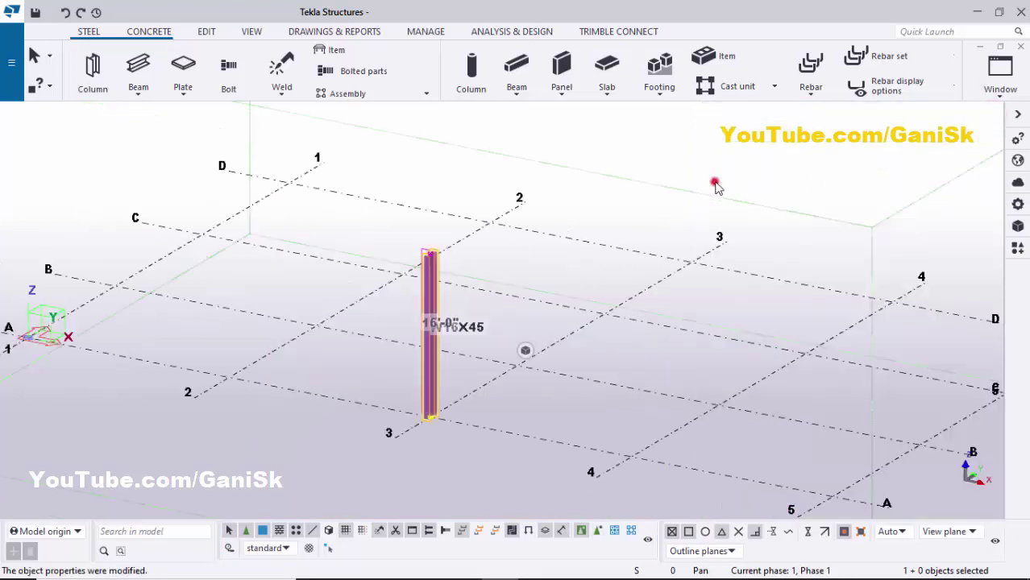
left_click(715, 179)
Find component 1042 in the component catalog and add Base plate (1042) to the lower end of the column
scroll(428, 423, "up", 5)
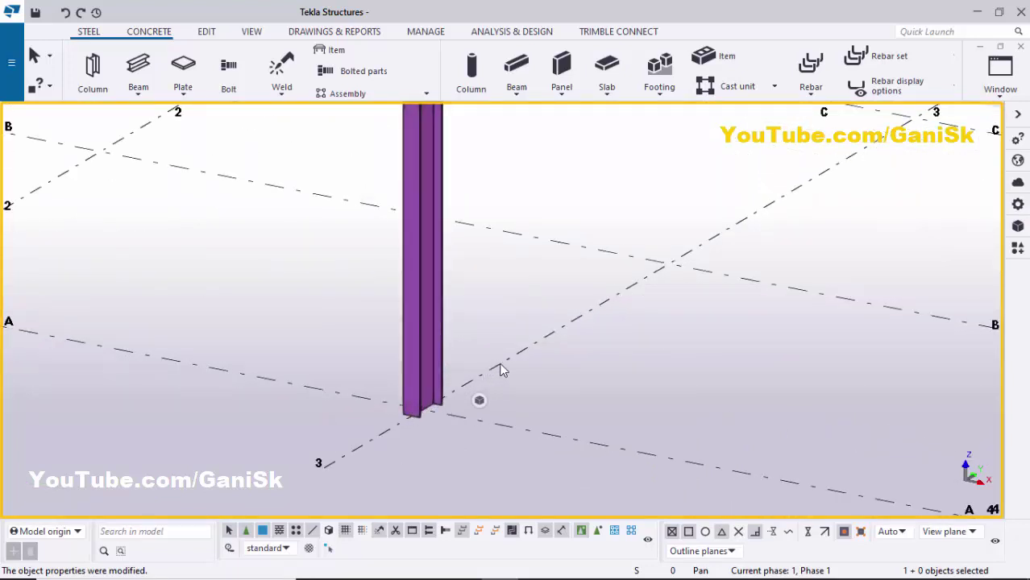
key("ctrl+f")
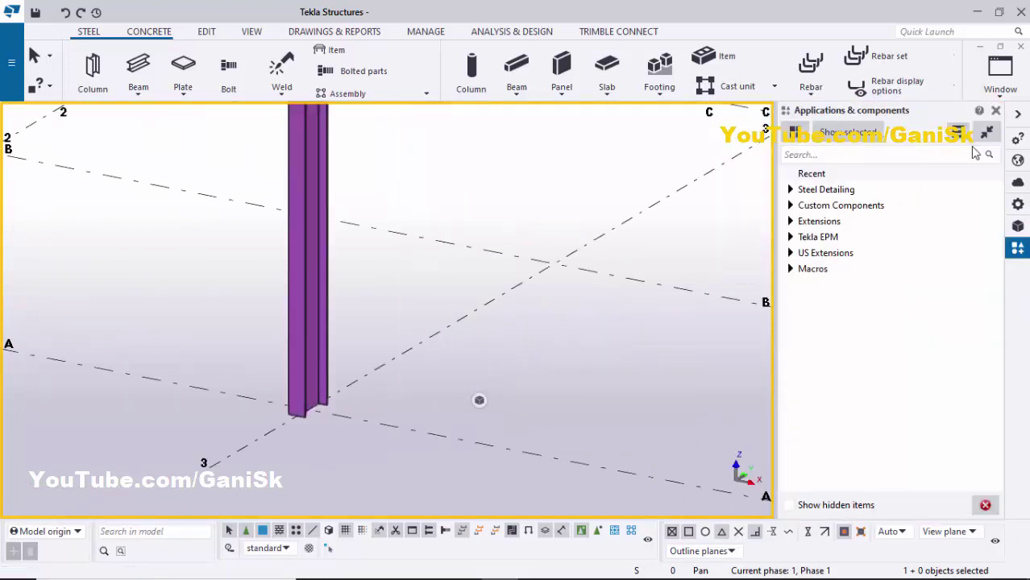
left_click(897, 155)
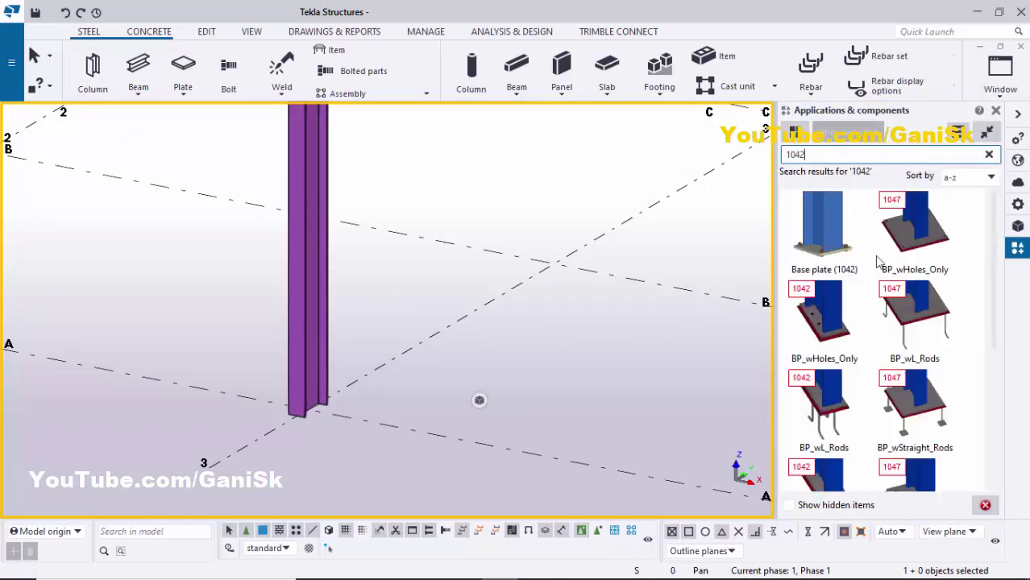
left_click(830, 242)
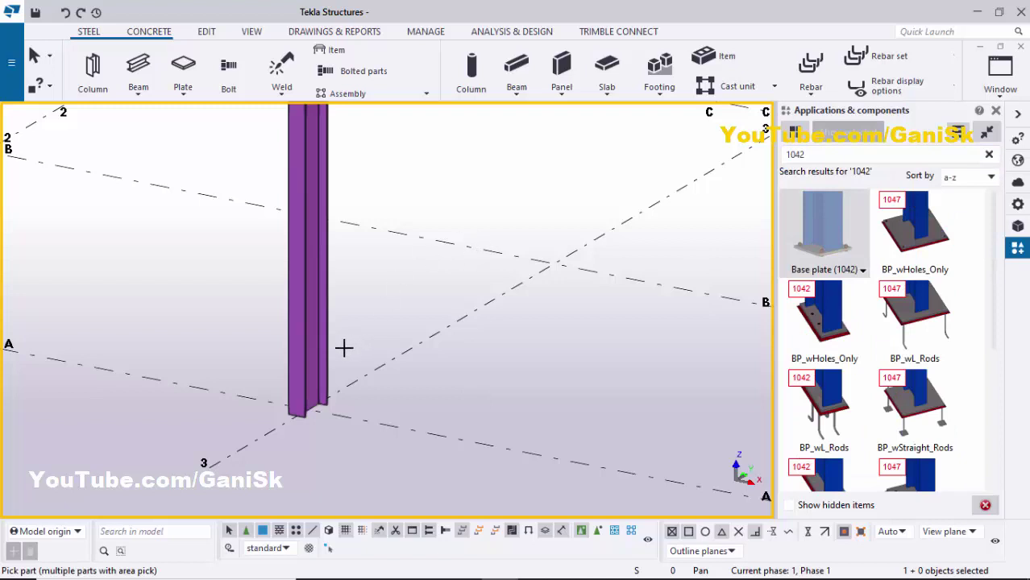
scroll(310, 349, "up", 2)
left_click(304, 336)
scroll(305, 363, "down", 2)
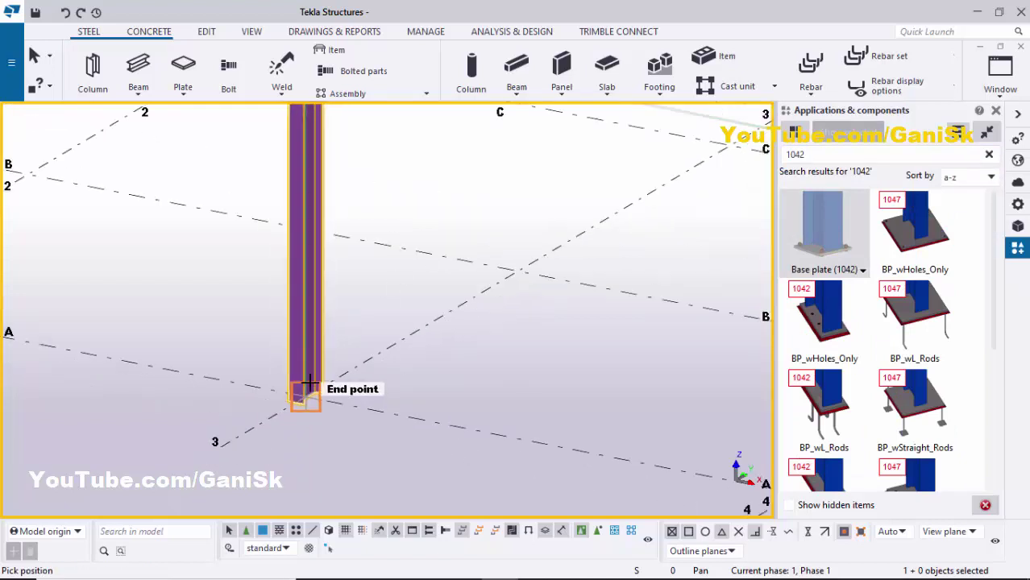
left_click(306, 400)
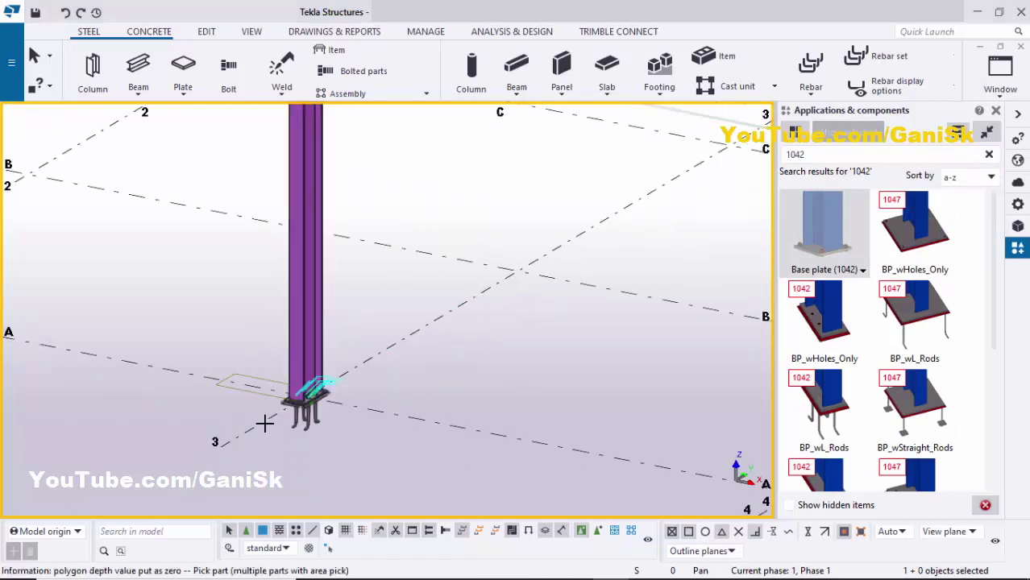
scroll(395, 407, "up", 3)
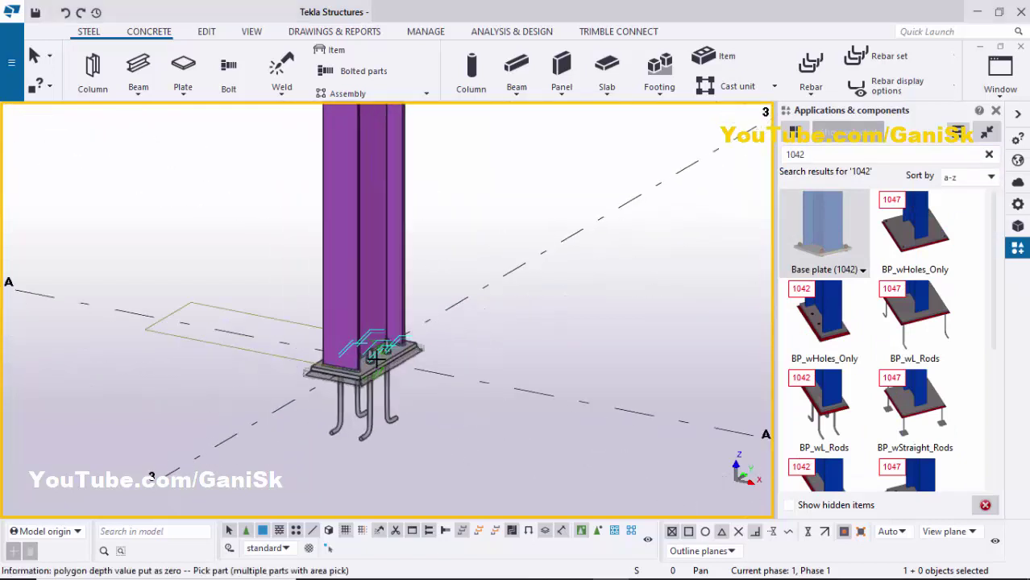
Close the component catalog, ending the base plate command, and redraw the model view
left_click(997, 110)
right_click(713, 246)
left_click(749, 258)
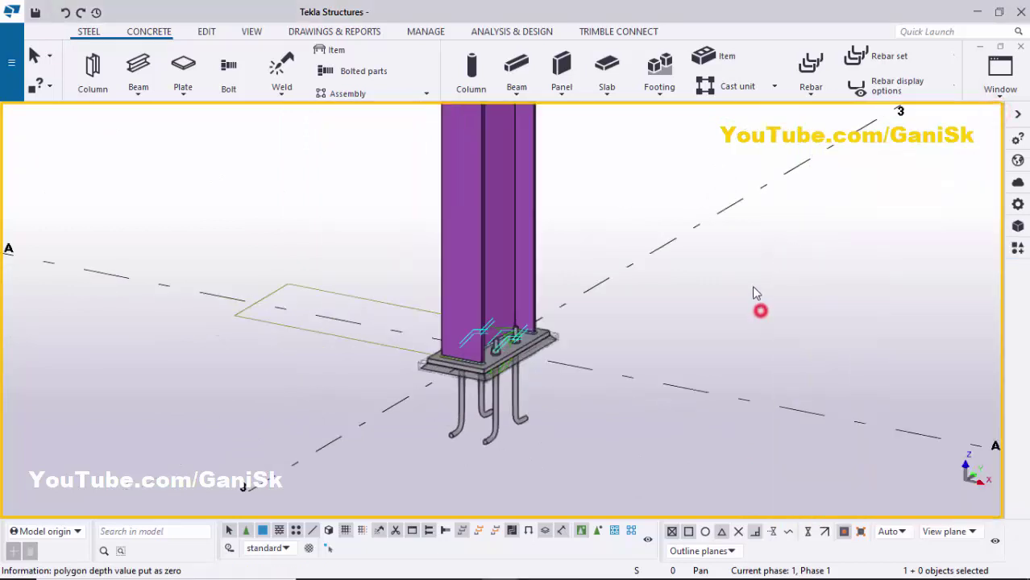
right_click(754, 266)
left_click(778, 349)
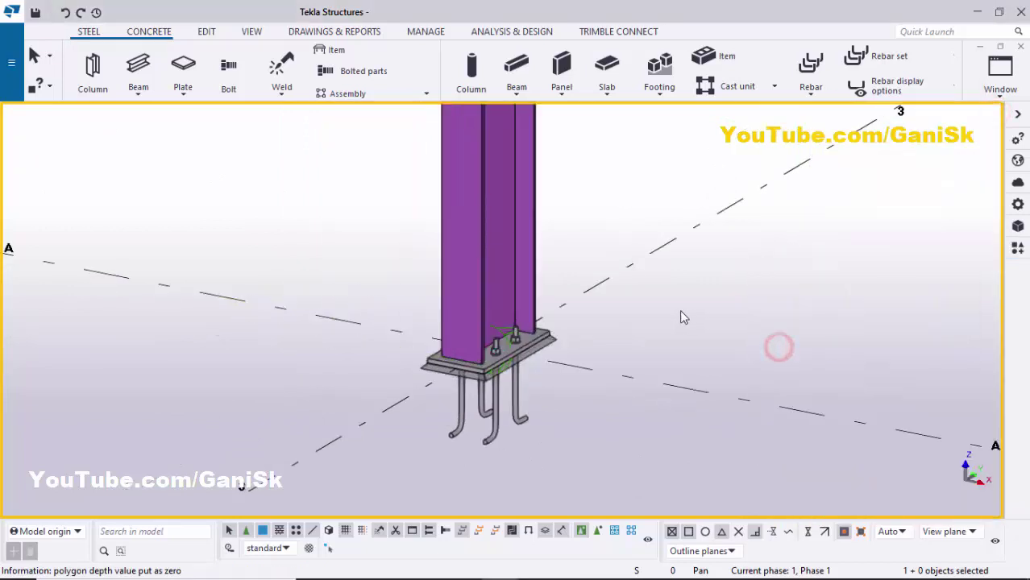
Set the thickness of the base plate connection's plate to 1" and modify the connection
scroll(511, 343, "up", 2)
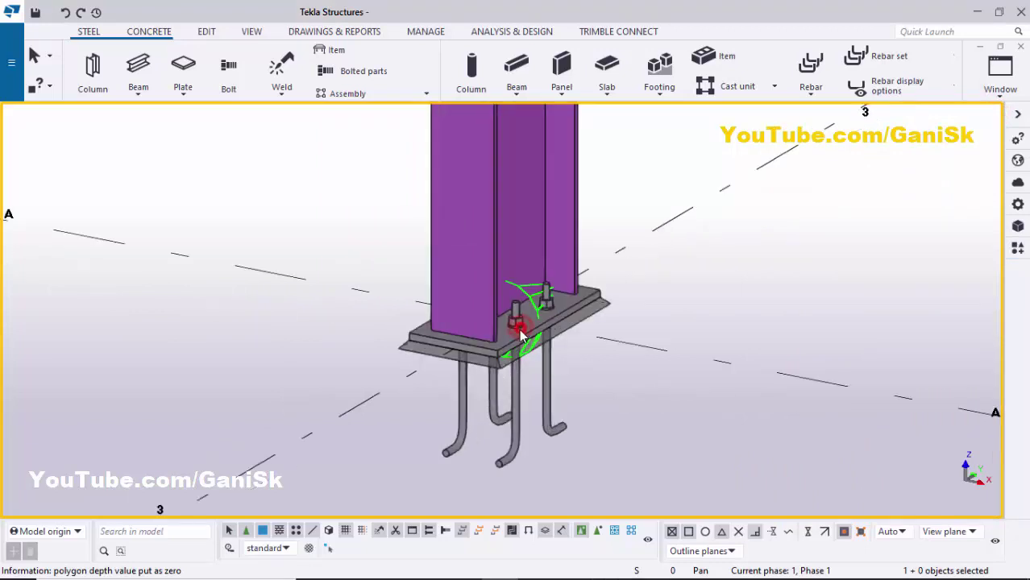
scroll(813, 304, "up", 3)
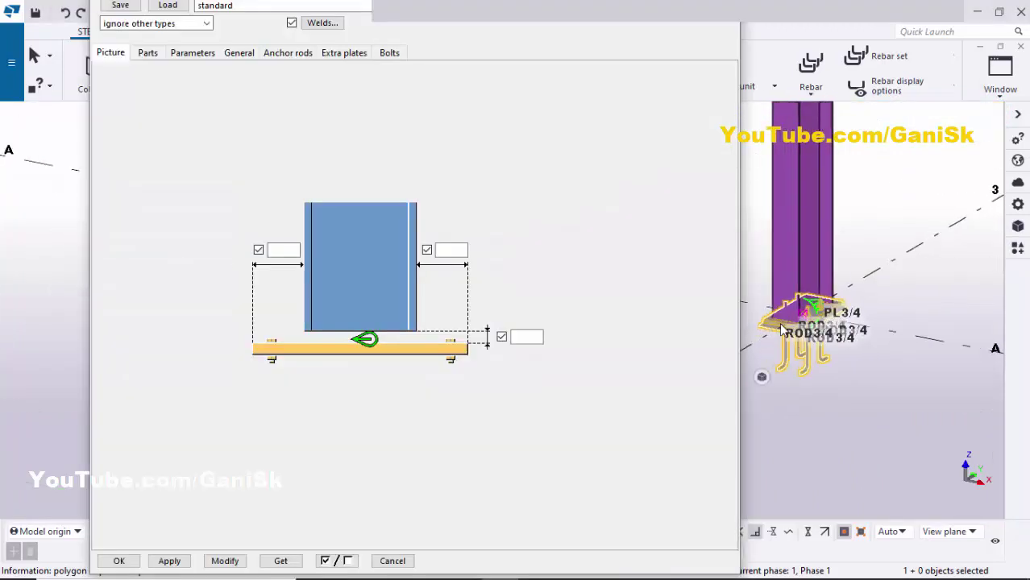
scroll(824, 310, "up", 1)
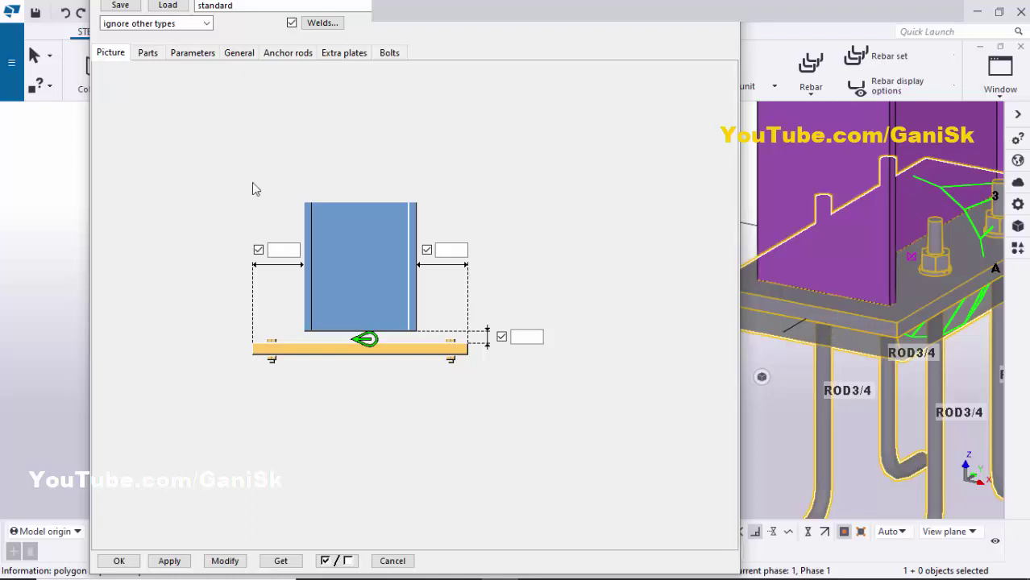
left_click(148, 52)
double_click(198, 88)
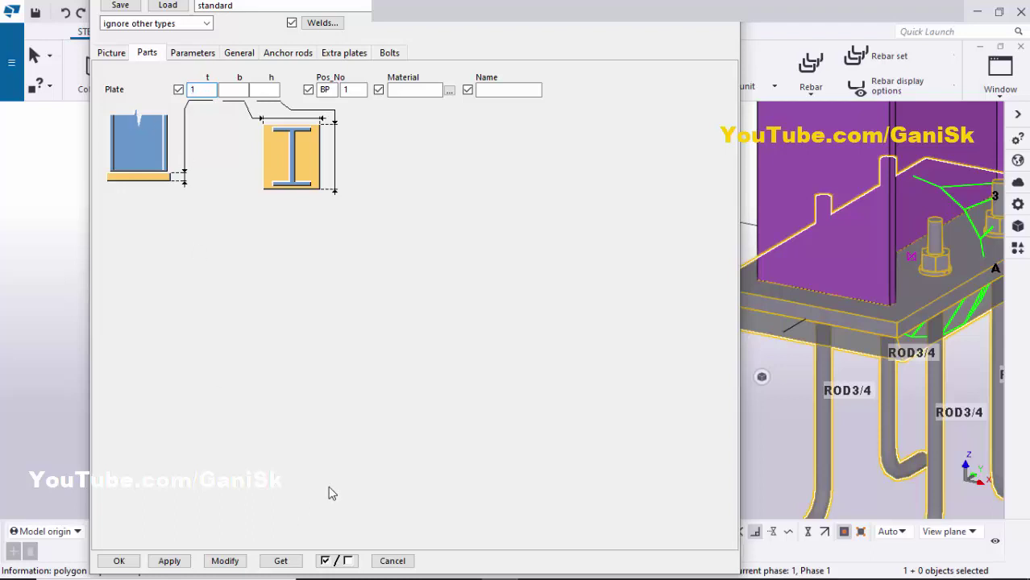
type("1")
left_click(224, 560)
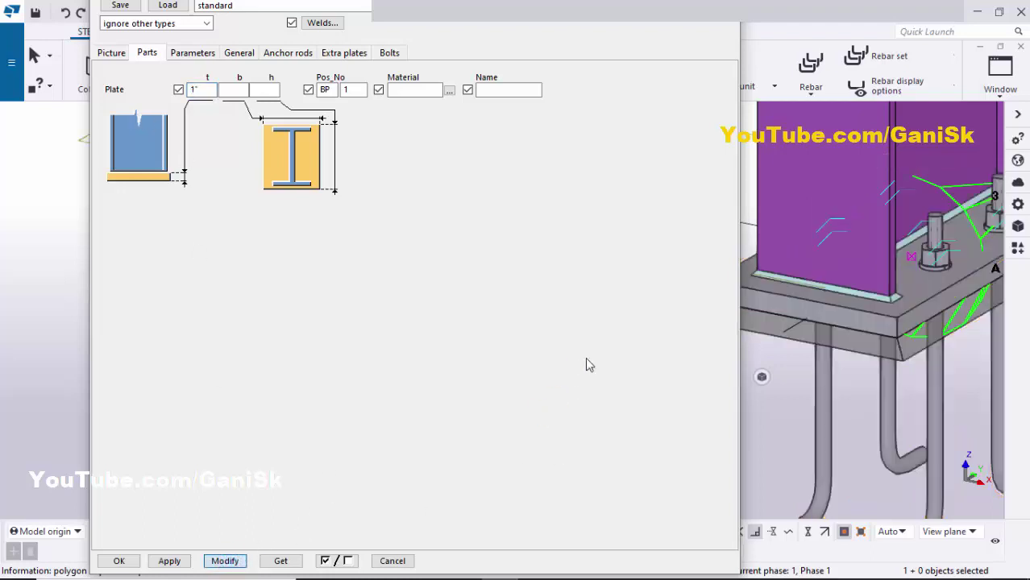
Set the base plate's anchor rod profile to a round rod with a diameter of 5/8 in
left_click(287, 53)
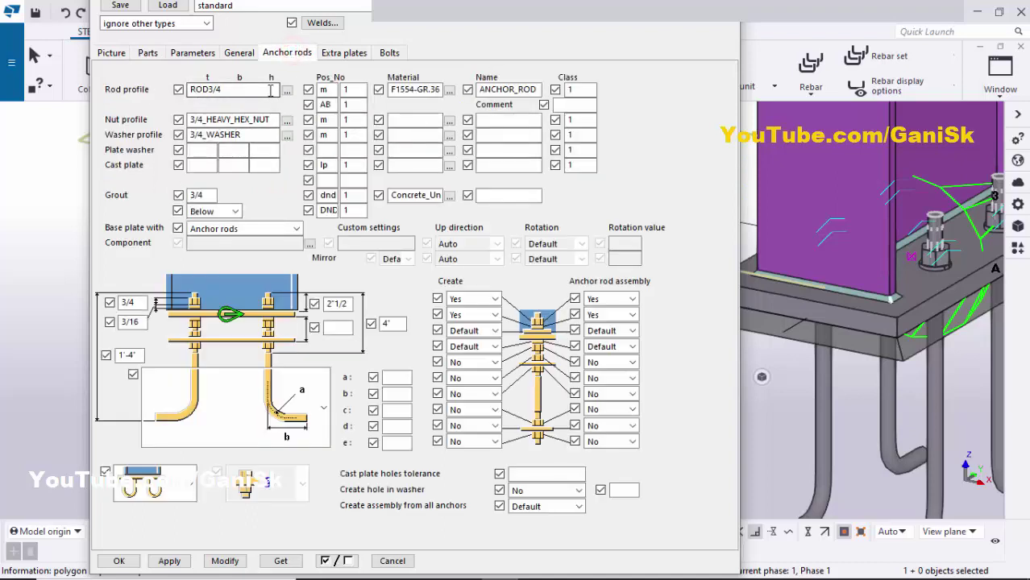
middle_click_drag(813, 304, 877, 310, "ctrl")
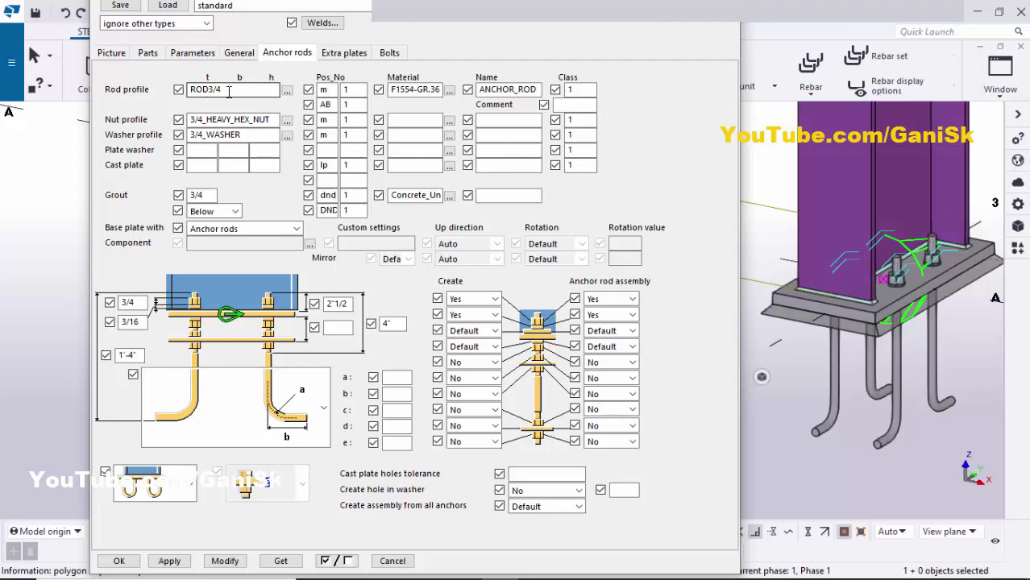
left_click(287, 91)
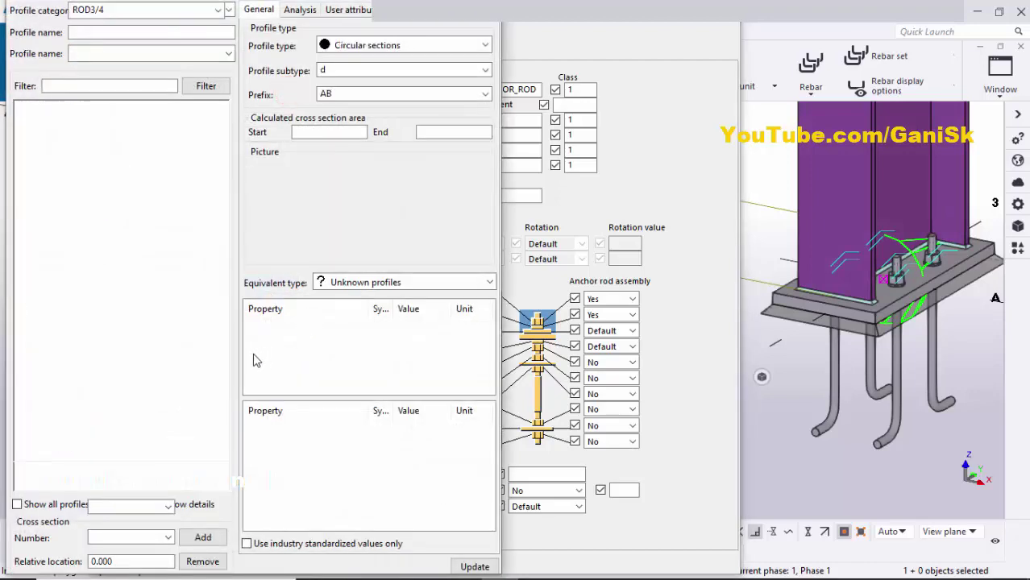
double_click(419, 398)
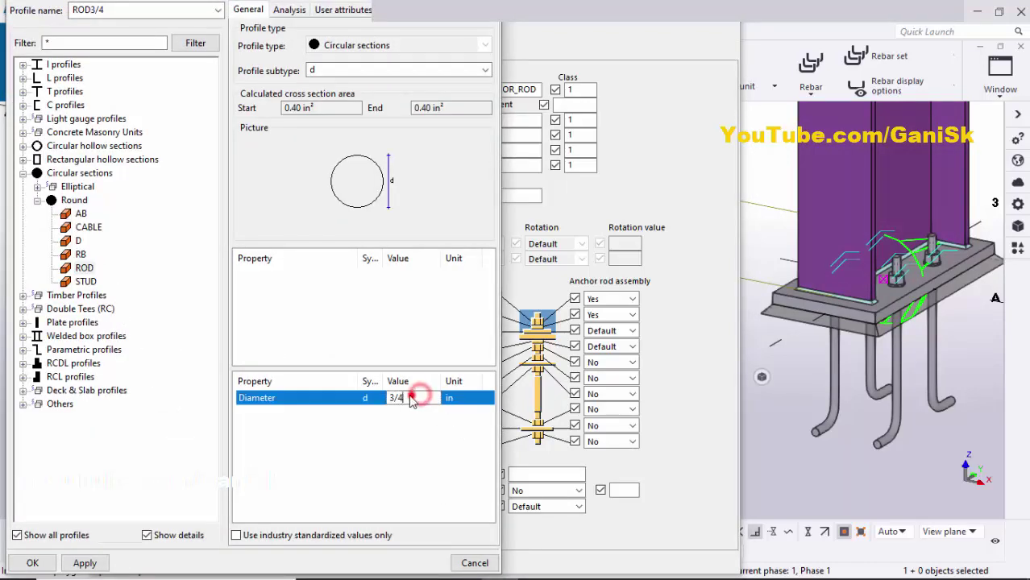
type("5/8")
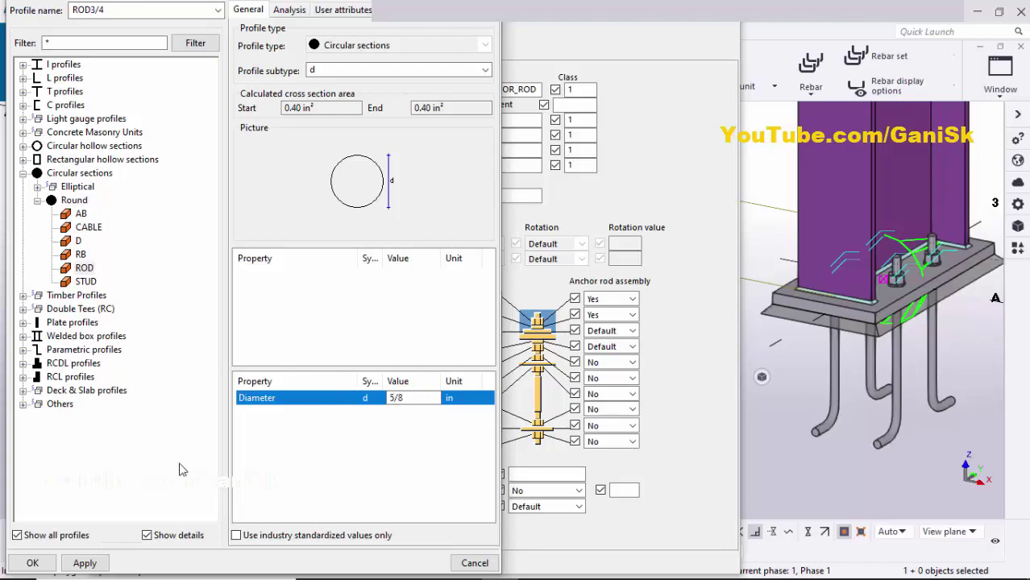
left_click(85, 563)
left_click(33, 564)
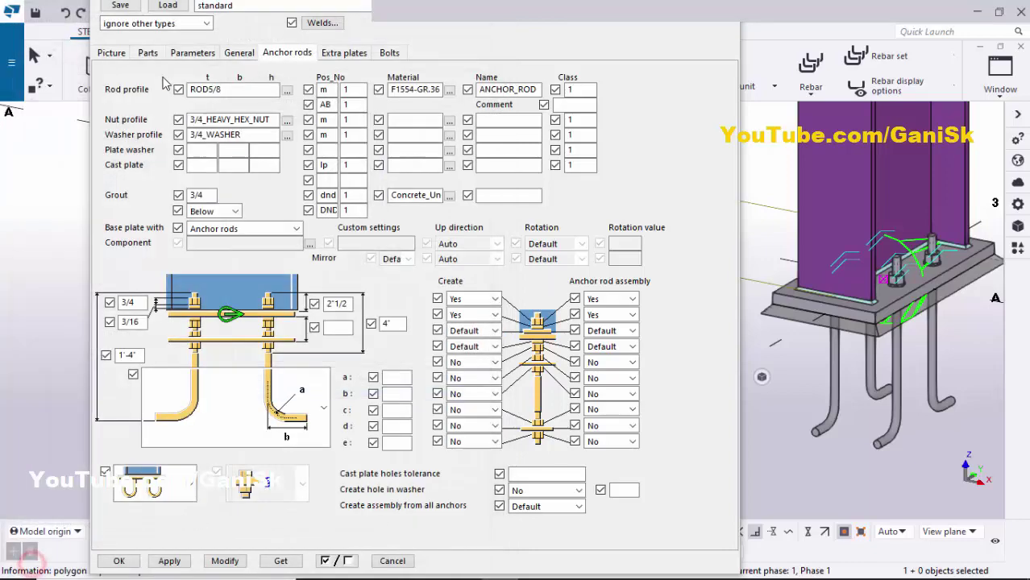
Set the anchor rod nut profile to 5/8_HEAVY_HEX_NUT from the profile catalog
left_click(287, 120)
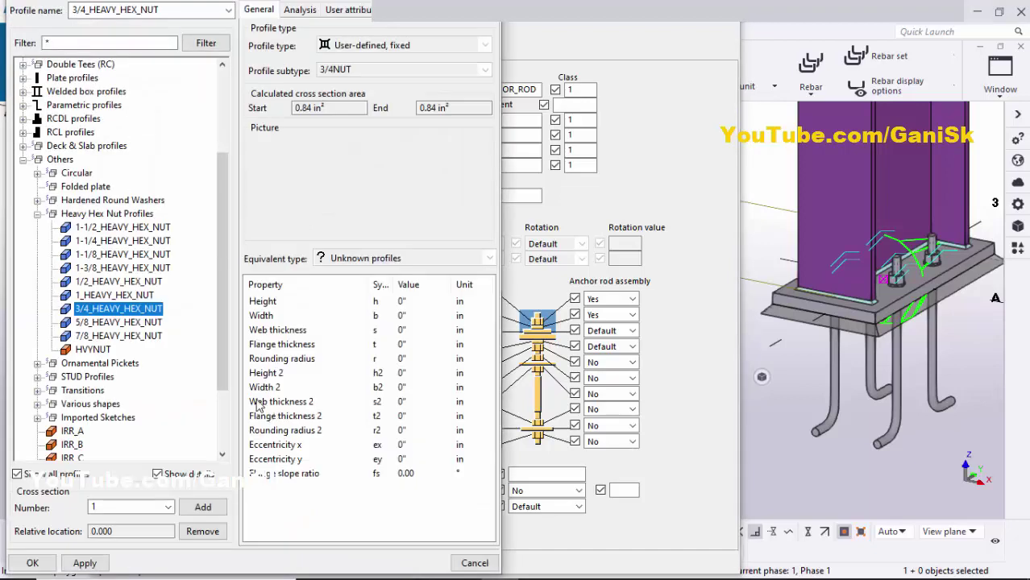
left_click(117, 323)
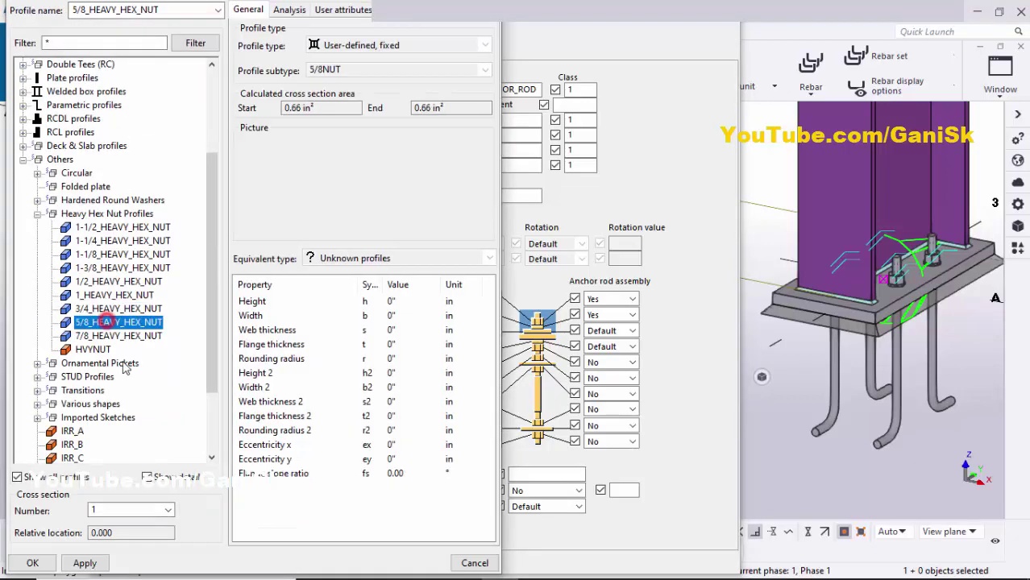
left_click(83, 564)
left_click(33, 564)
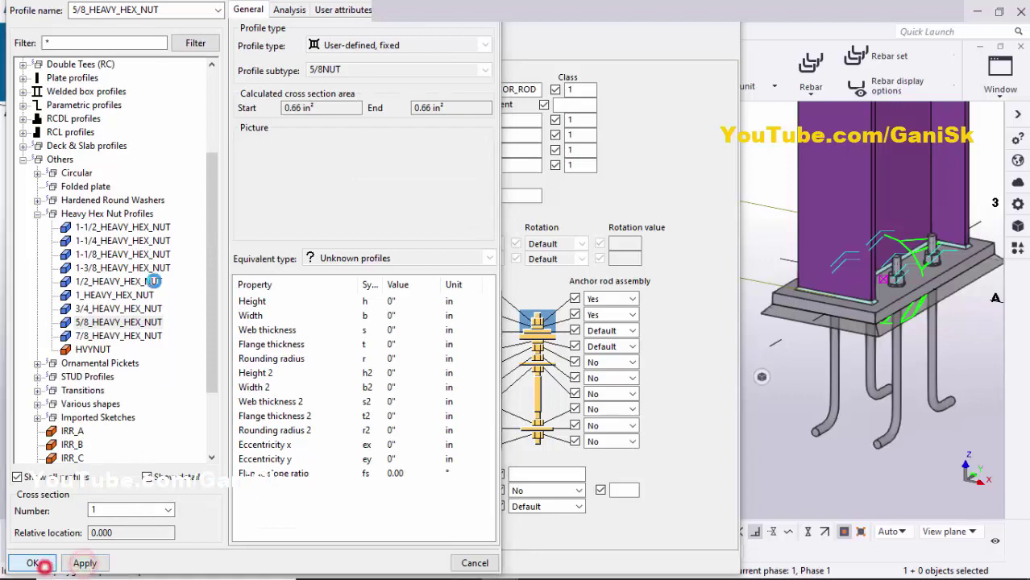
Set the anchor rod washer profile to 5/8_WASHER and modify the base plate connection
left_click(287, 137)
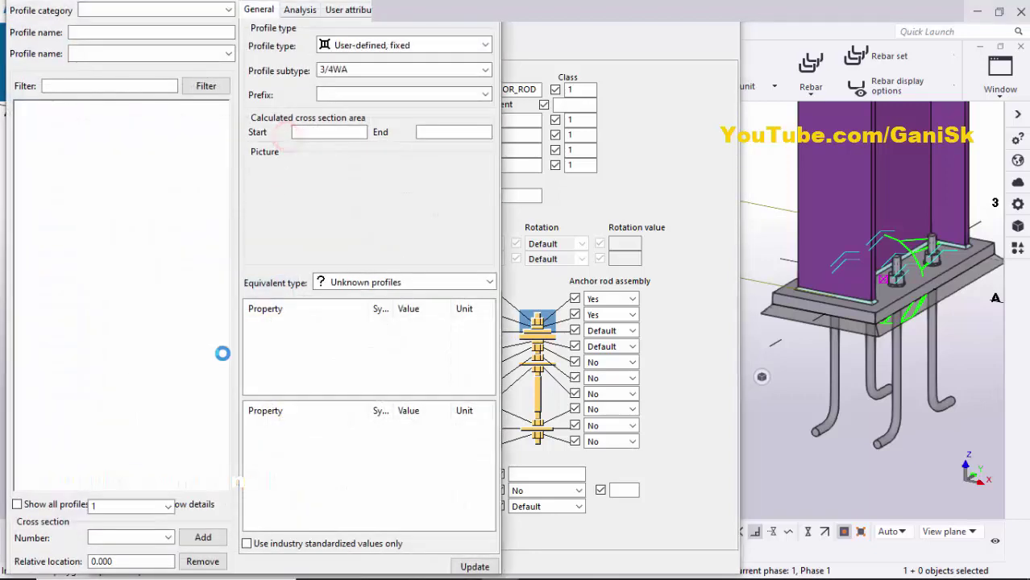
left_click(102, 309)
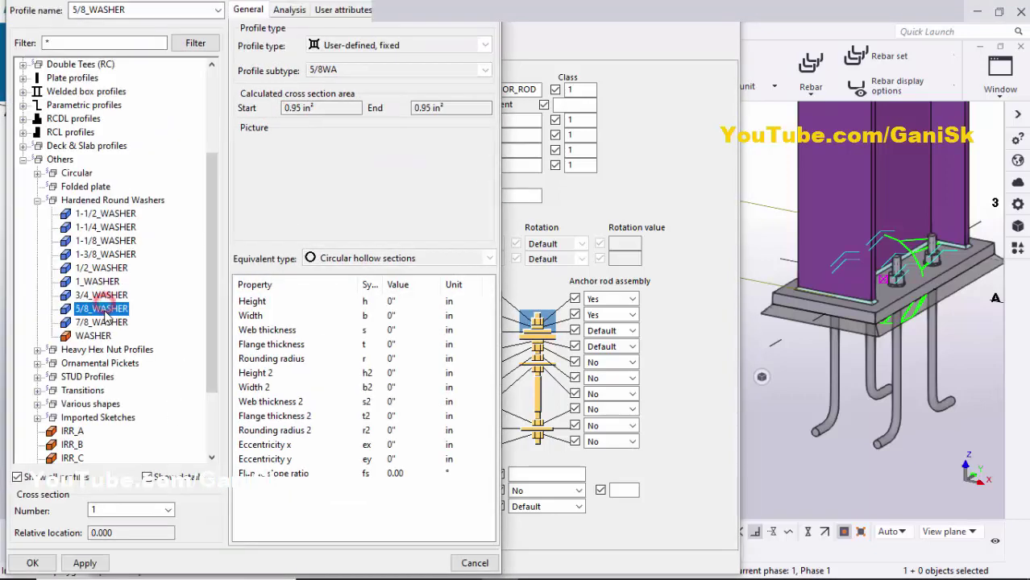
left_click(84, 564)
left_click(32, 563)
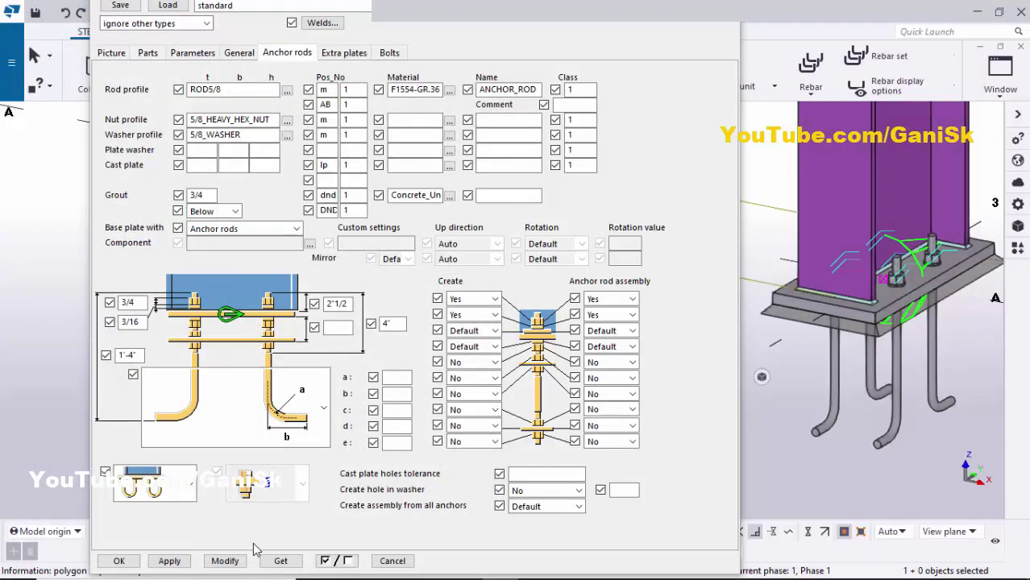
left_click(226, 561)
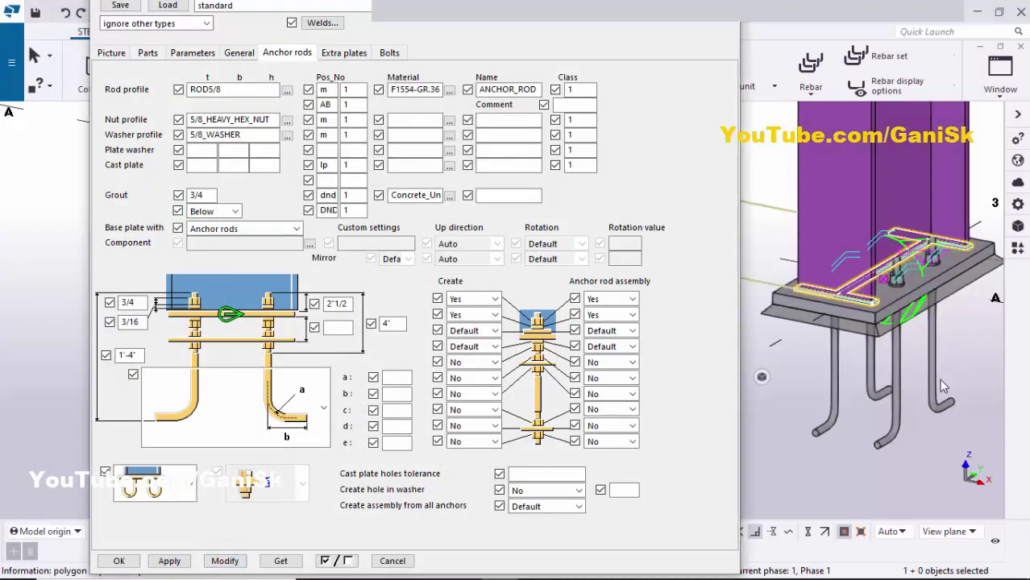
Set the grout thickness below the base plate to 0" and modify the connection
scroll(924, 345, "up", 2)
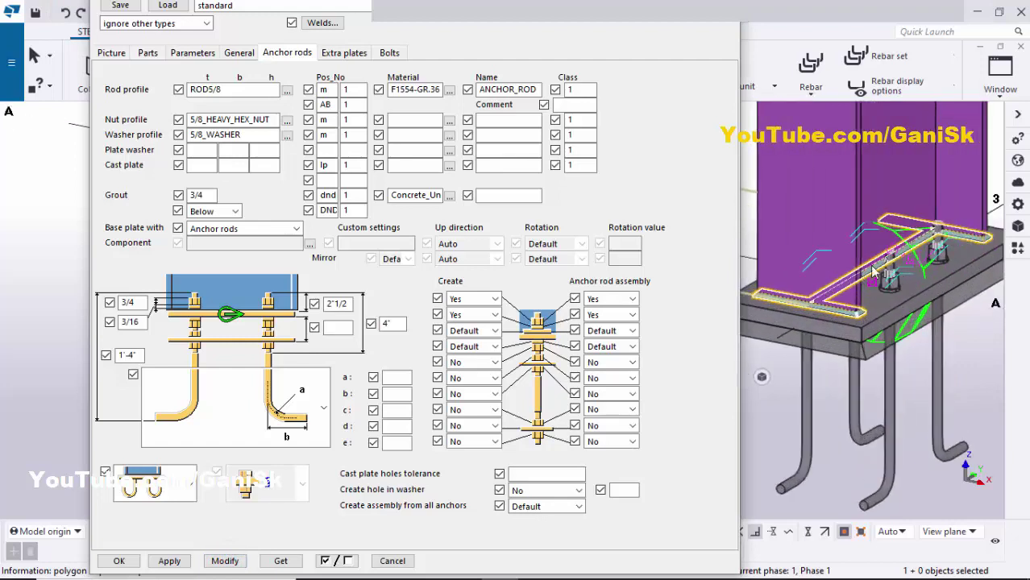
scroll(873, 272, "up", 2)
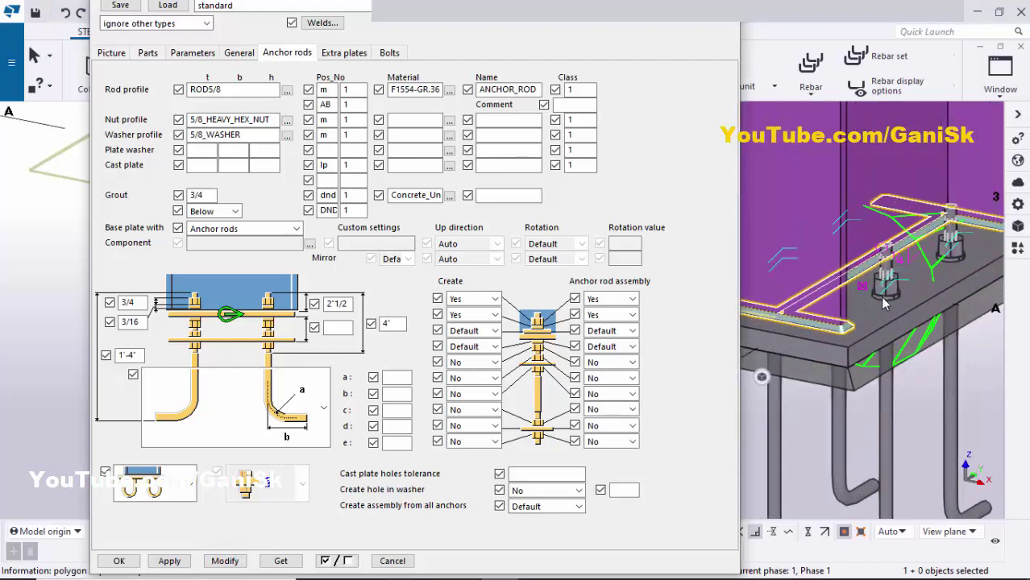
scroll(874, 353, "down", 4)
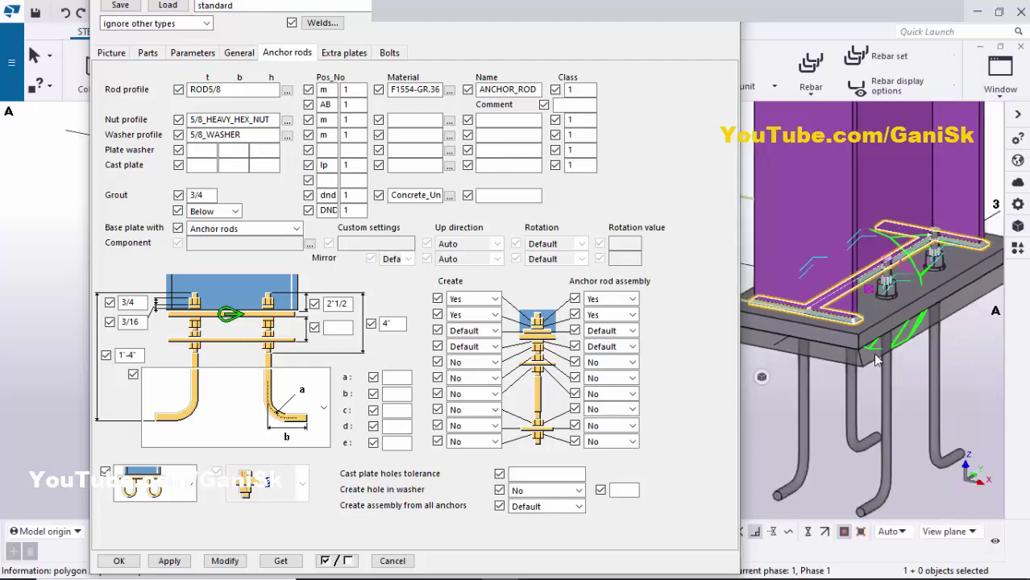
scroll(830, 357, "up", 2)
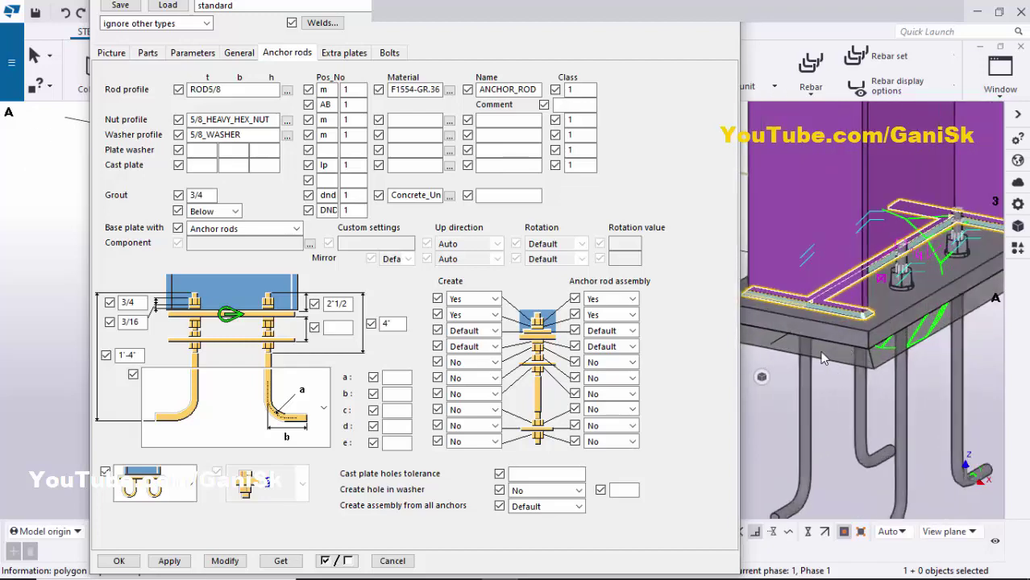
double_click(202, 196)
type("0")
left_click(225, 561)
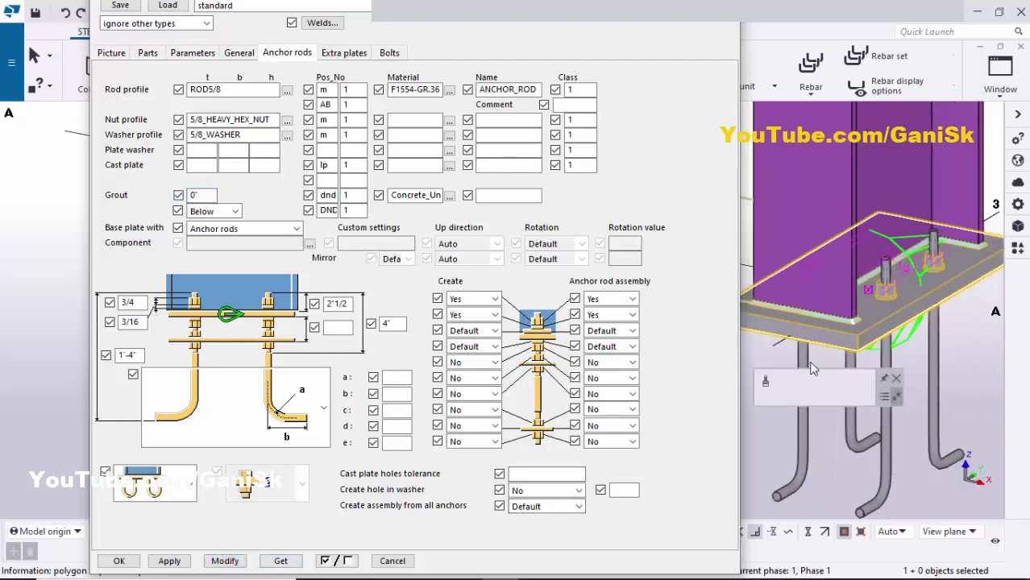
middle_click_drag(790, 364, 886, 360, "ctrl")
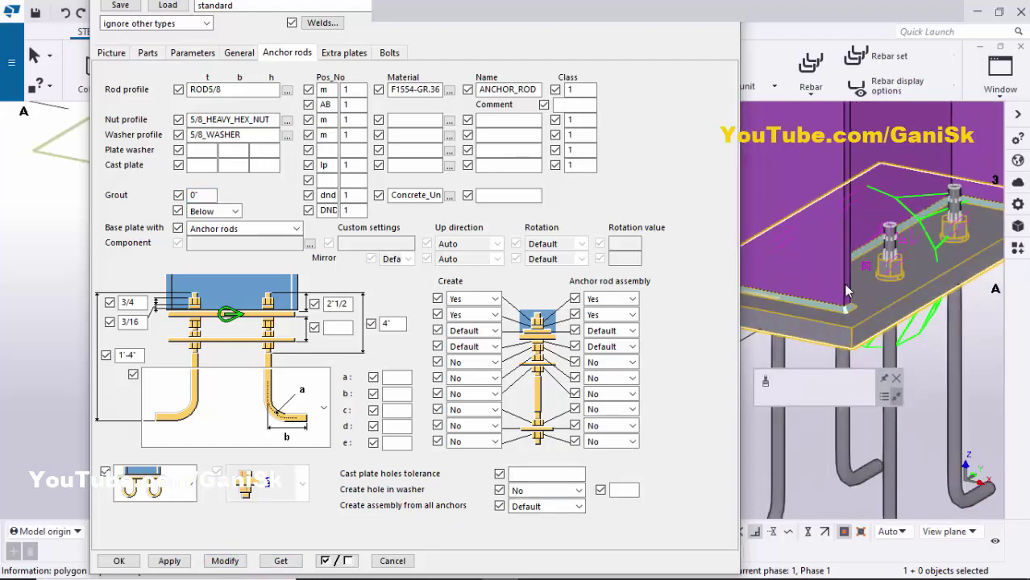
Set the base plate connection's bolt size to 5/8
left_click(389, 53)
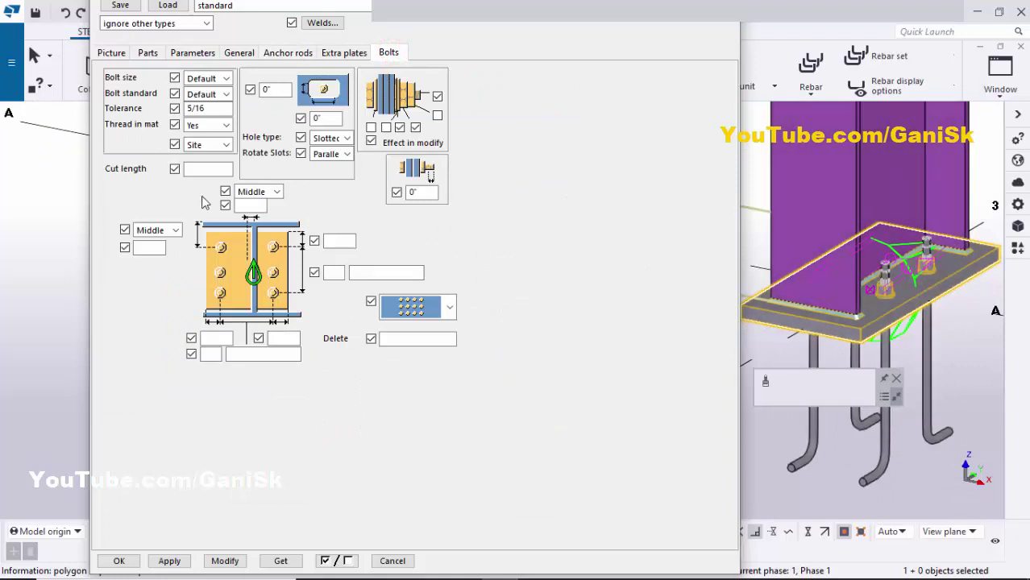
left_click(210, 79)
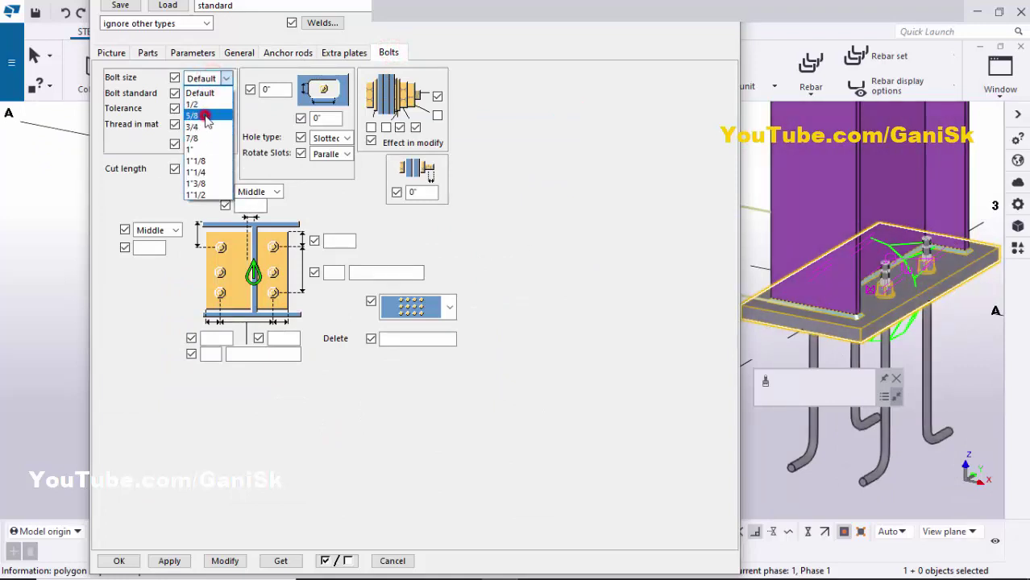
left_click(208, 117)
double_click(207, 110)
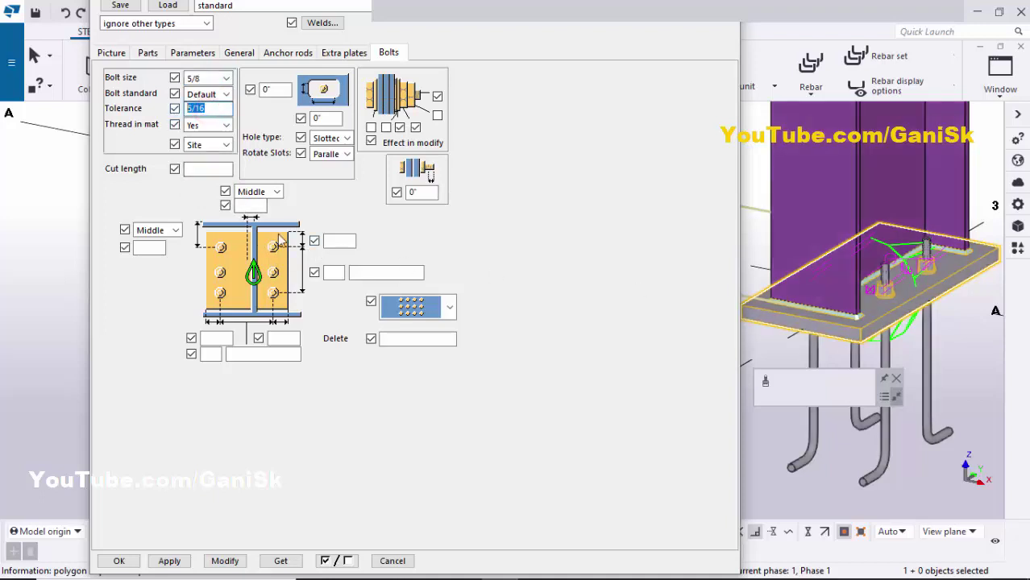
Set the bolt edge distance to 2" with 3 bolts spaced 4" apart, modify the connection and redraw the view
left_click(339, 242)
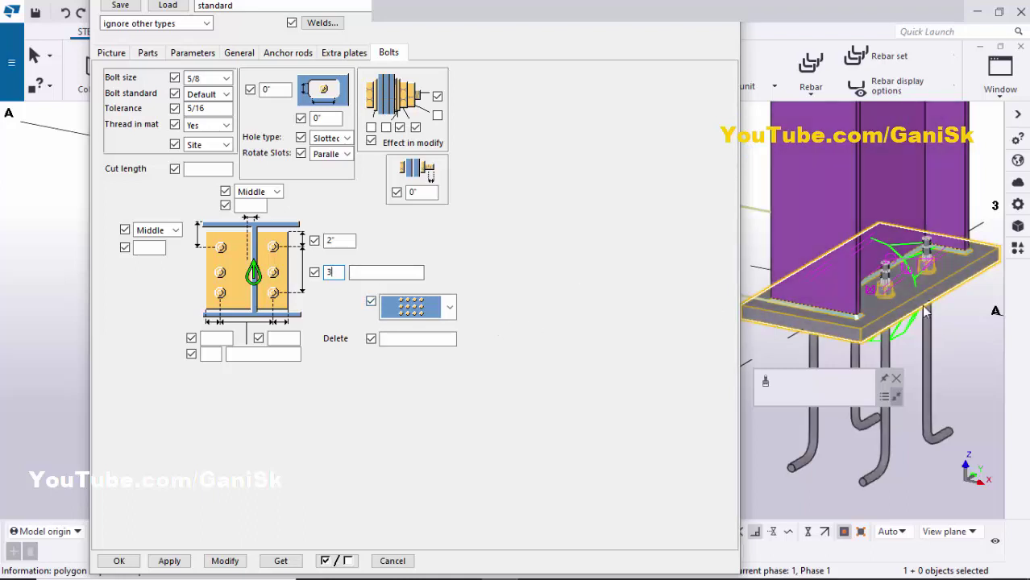
scroll(887, 330, "down", 5)
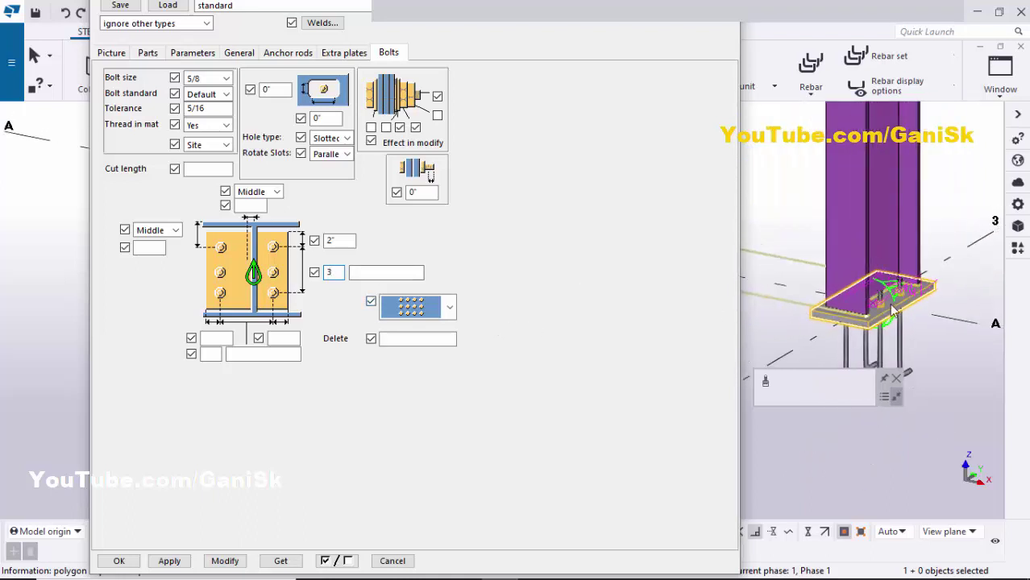
scroll(770, 316, "up", 4)
left_click(365, 275)
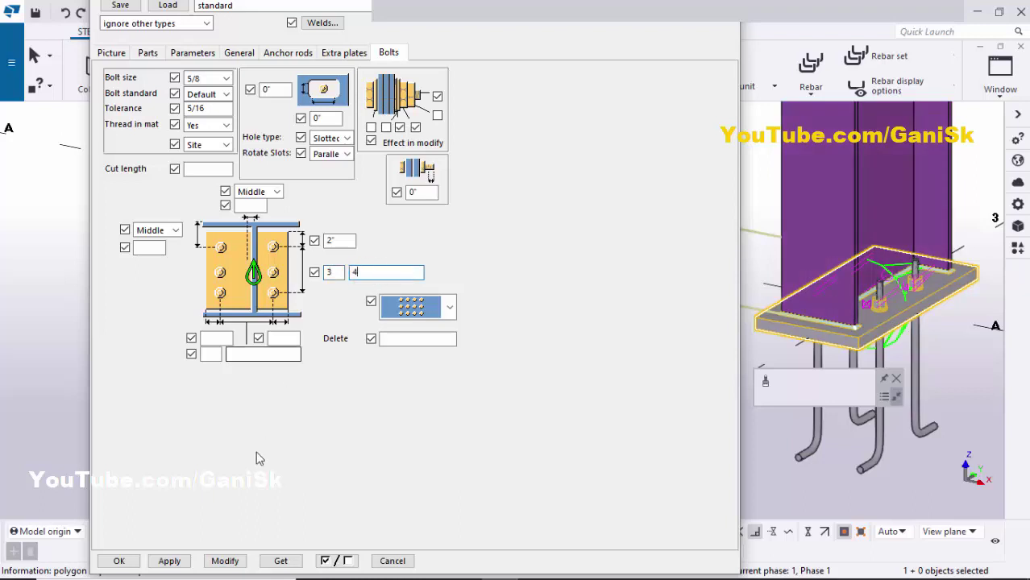
left_click(224, 561)
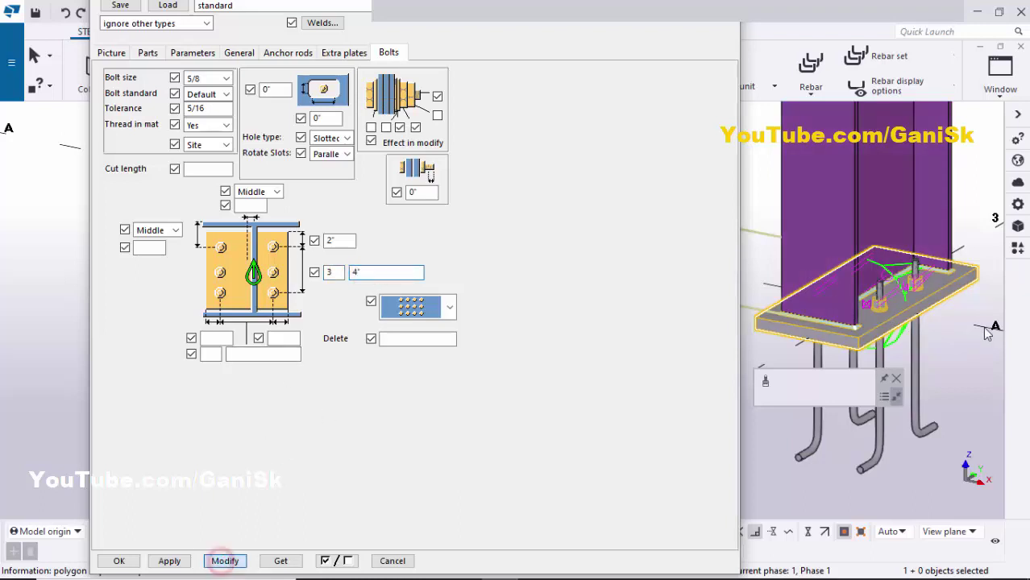
right_click(954, 374)
left_click(936, 436)
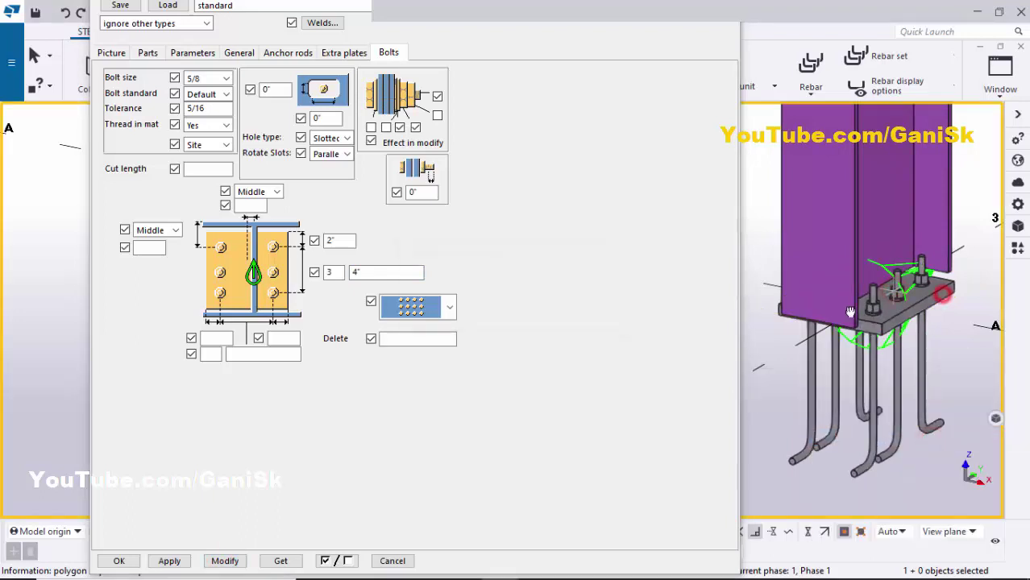
Set the spacing between the 3 bolts along the column web to 6" and modify the connection
middle_click_drag(940, 293, 858, 297, "ctrl")
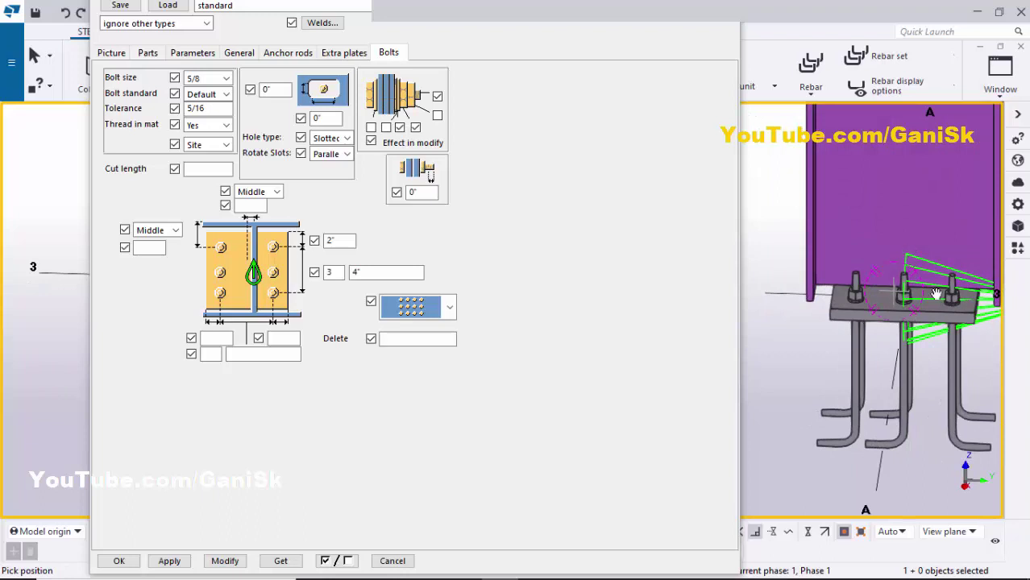
right_click(742, 236)
left_click(770, 254)
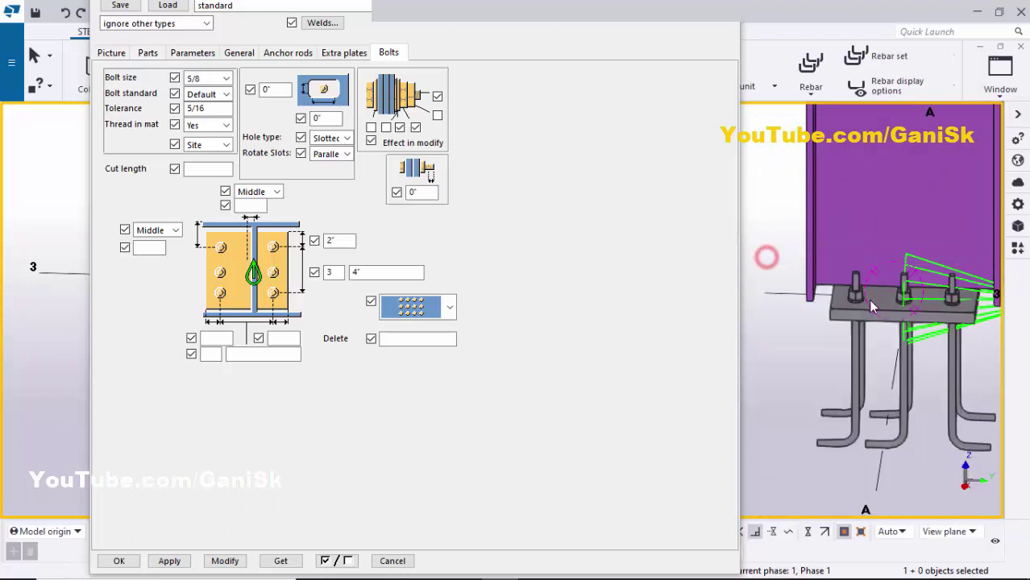
double_click(387, 273)
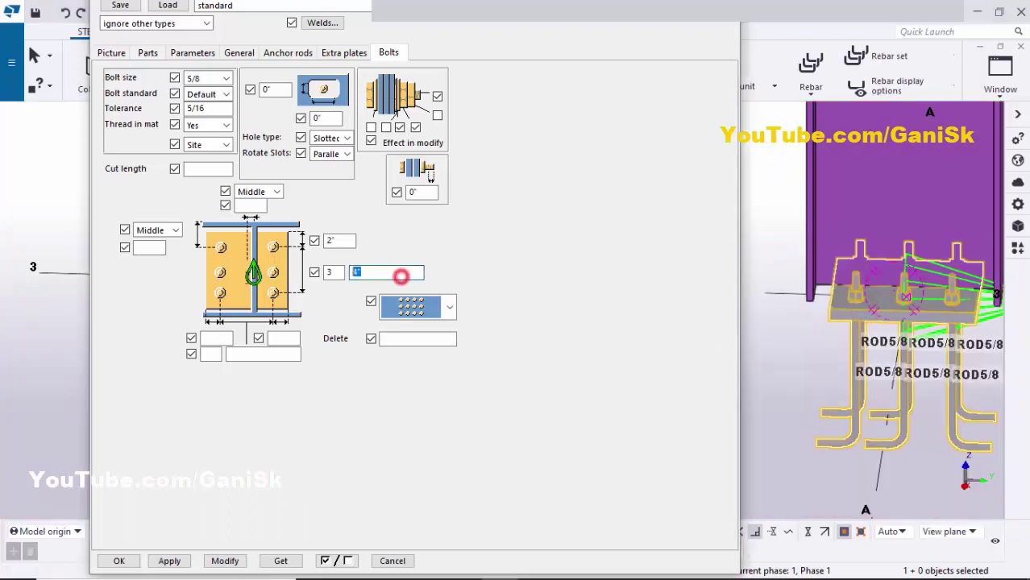
type("6")
left_click(225, 561)
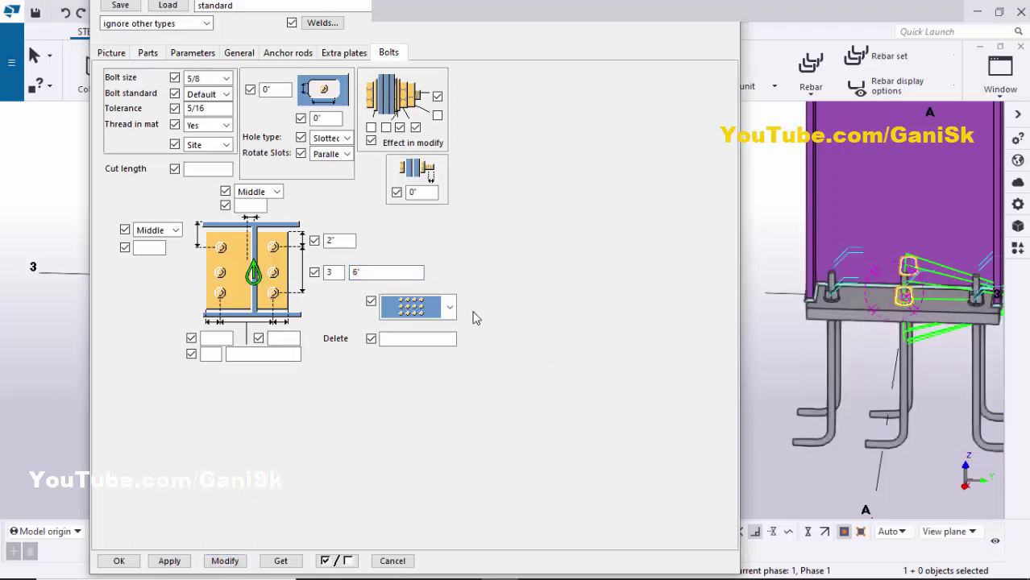
Try a bolt spacing of 7" along the column web and modify the connection
double_click(374, 273)
type("7")
left_click(226, 556)
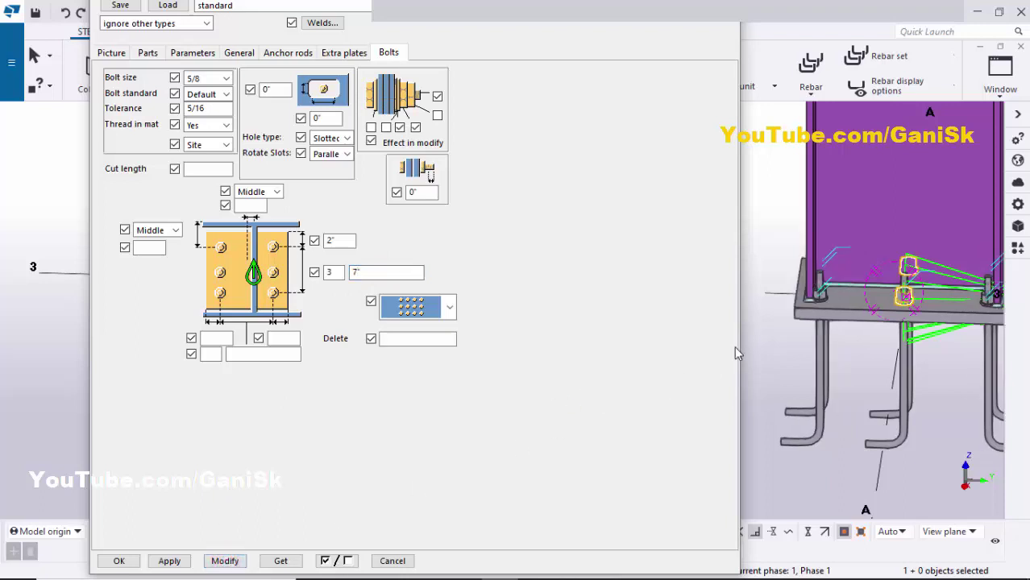
Set the bolt spacing to 6" and the bolt edge distance to 3", and modify the connection
double_click(374, 272)
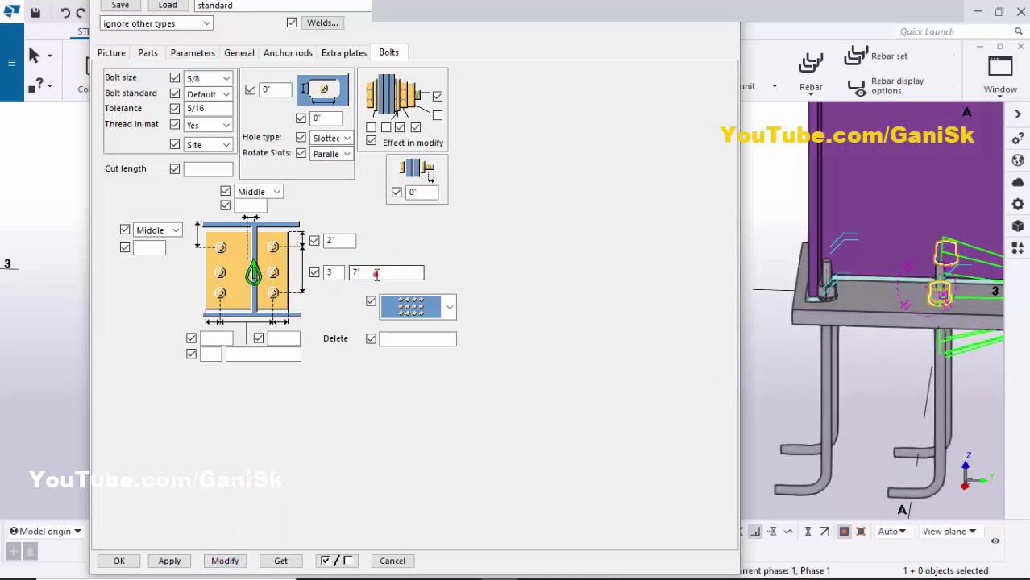
type("6")
double_click(339, 242)
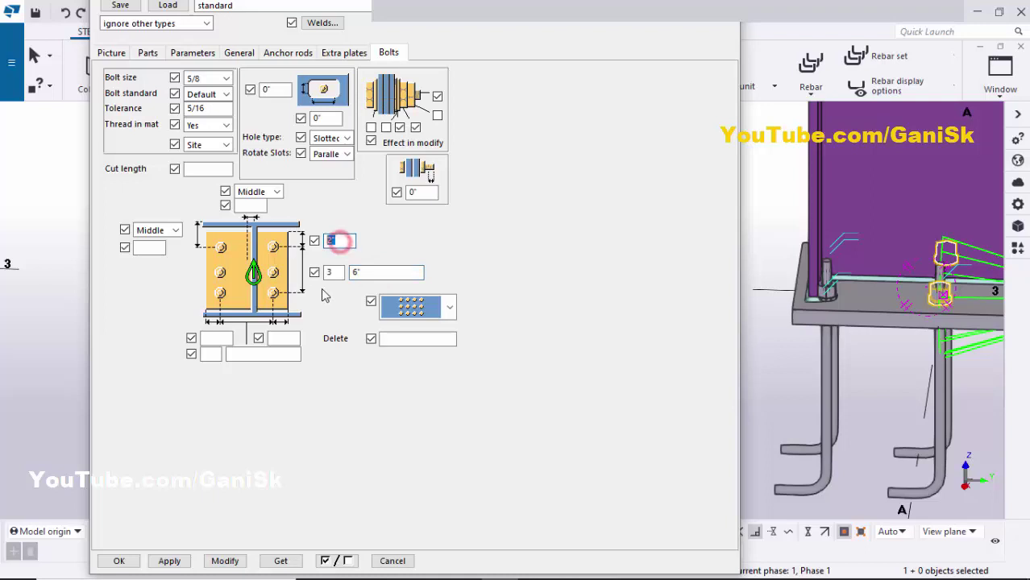
type("3")
left_click(225, 561)
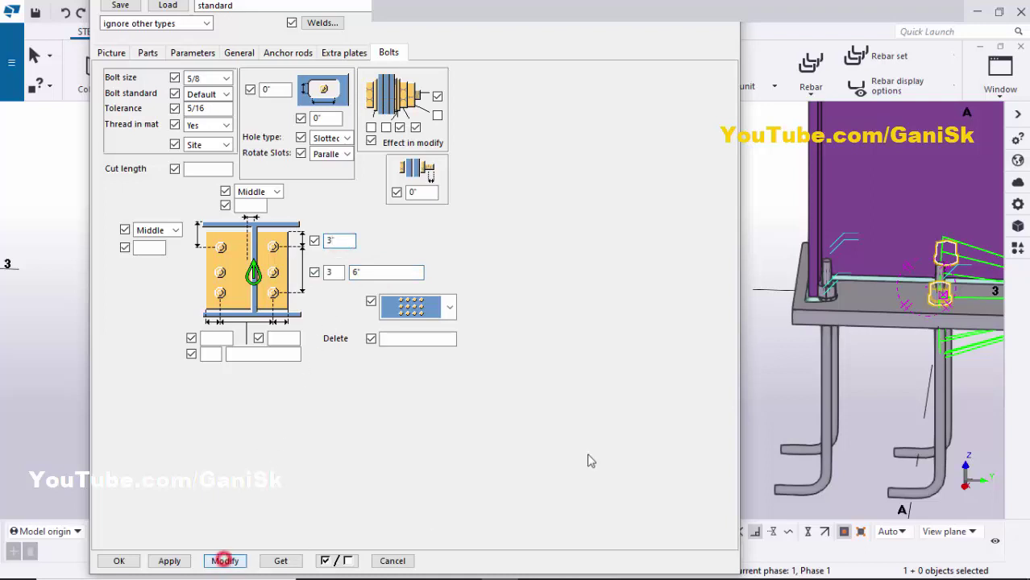
Examine the bolt edge distance, count and spacing settings against the anchor rod layout around the column base
mouse_move(822, 366)
middle_mouse_down("ctrl")
mouse_move(887, 351)
mouse_move(814, 359)
middle_mouse_up("ctrl")
double_click(343, 241)
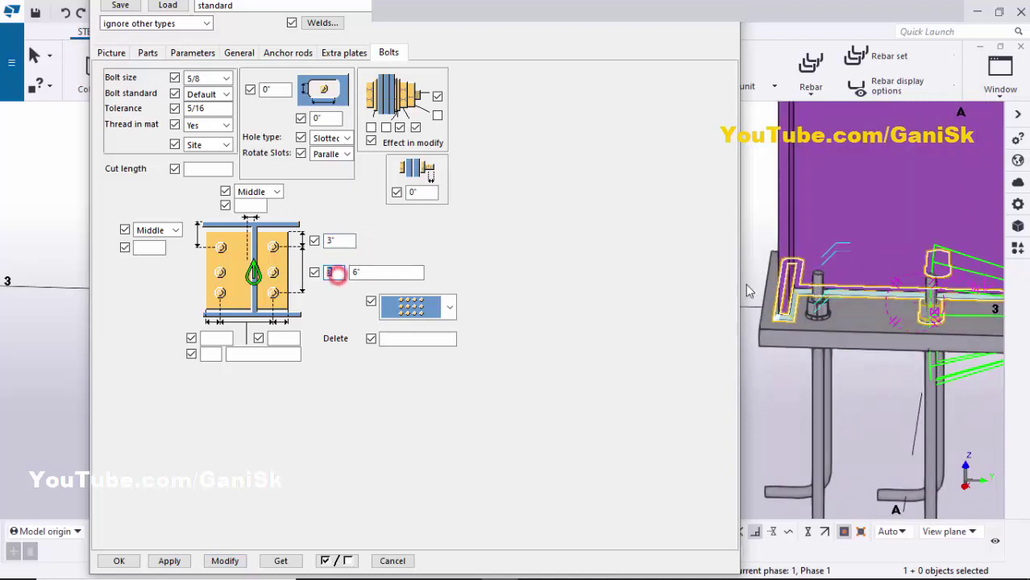
double_click(332, 271)
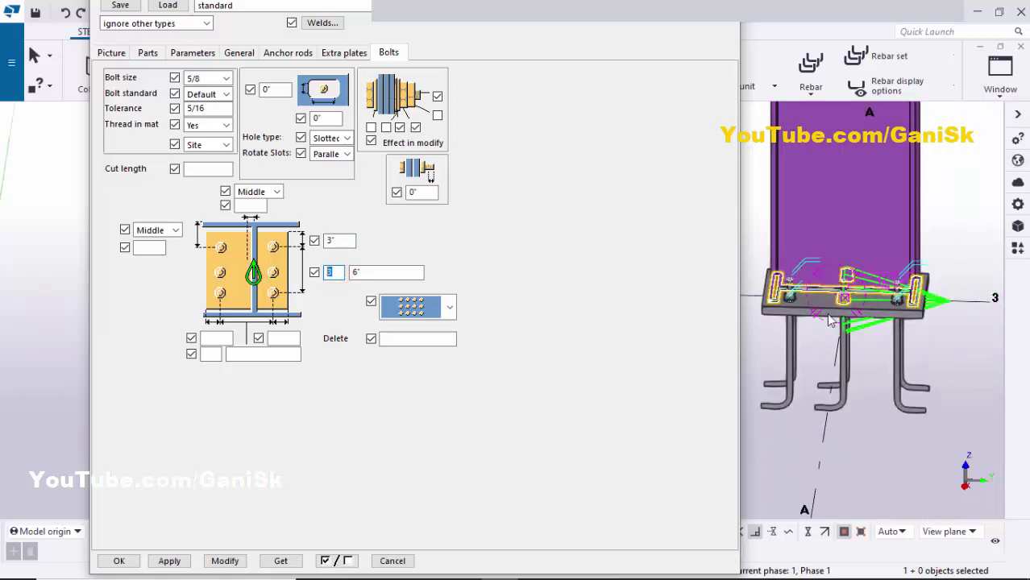
double_click(391, 272)
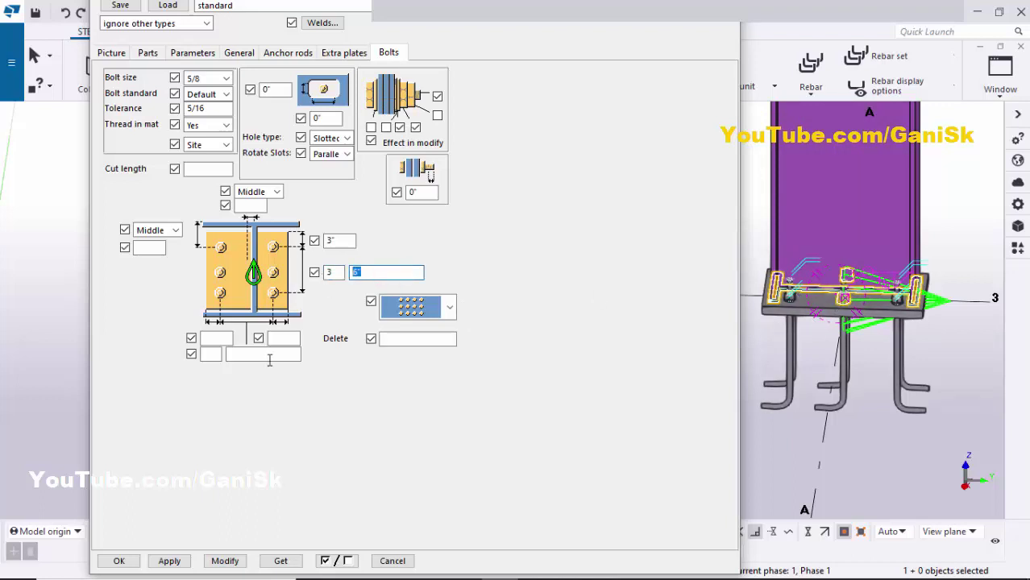
left_click(748, 244)
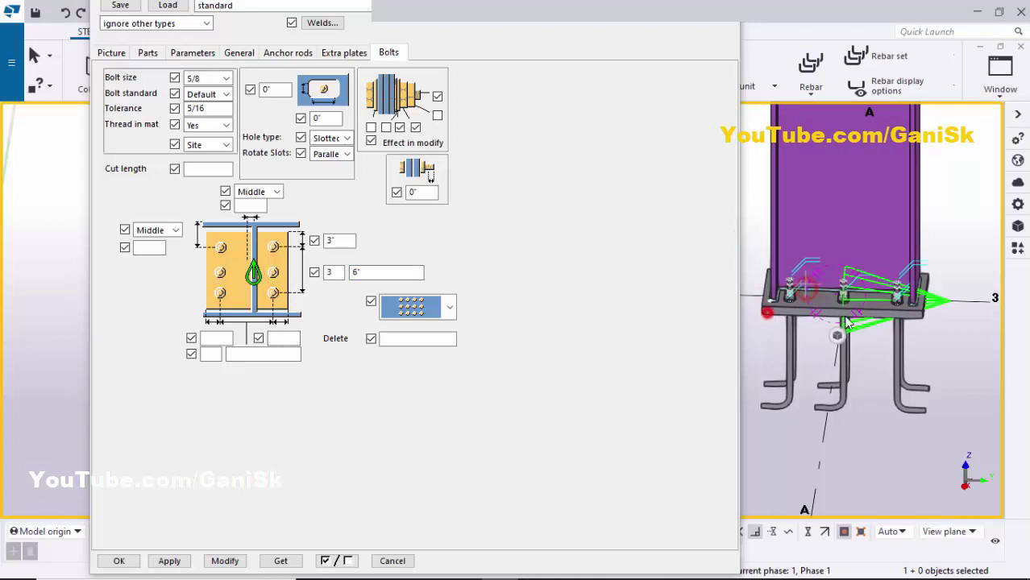
mouse_move(846, 322)
middle_mouse_down("ctrl")
mouse_move(774, 319)
mouse_move(783, 326)
mouse_move(814, 307)
middle_mouse_up("ctrl")
left_click(883, 242)
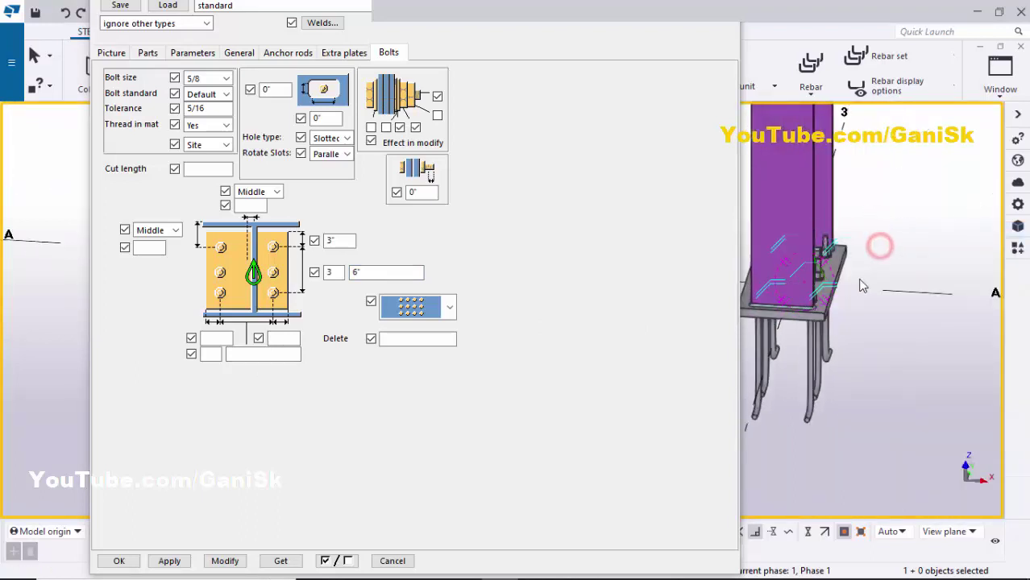
left_click(902, 224)
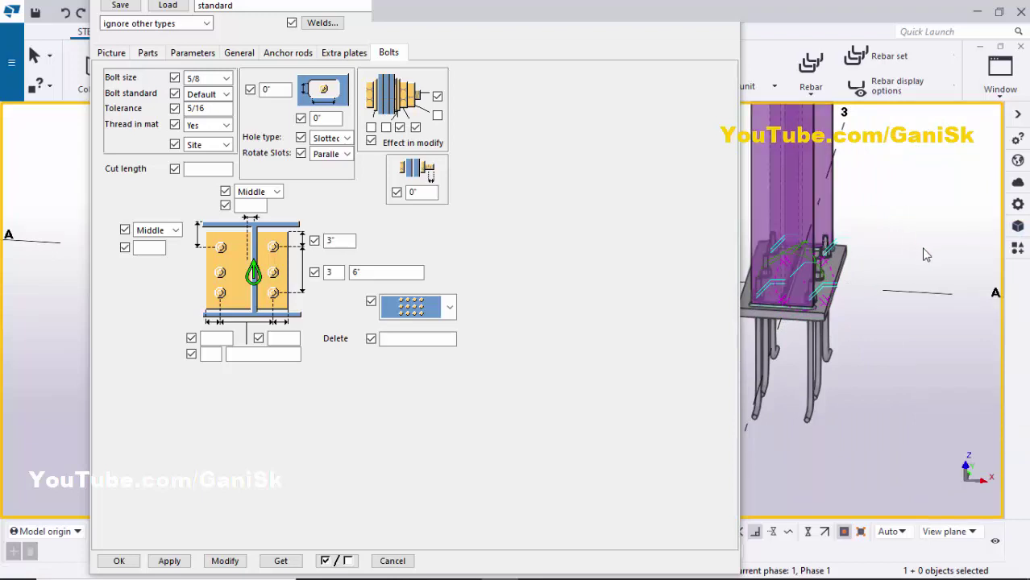
Set the bolt edge distance across the column flange width to 2" on both sides of the base plate
middle_click_drag(925, 255, 866, 305, "ctrl")
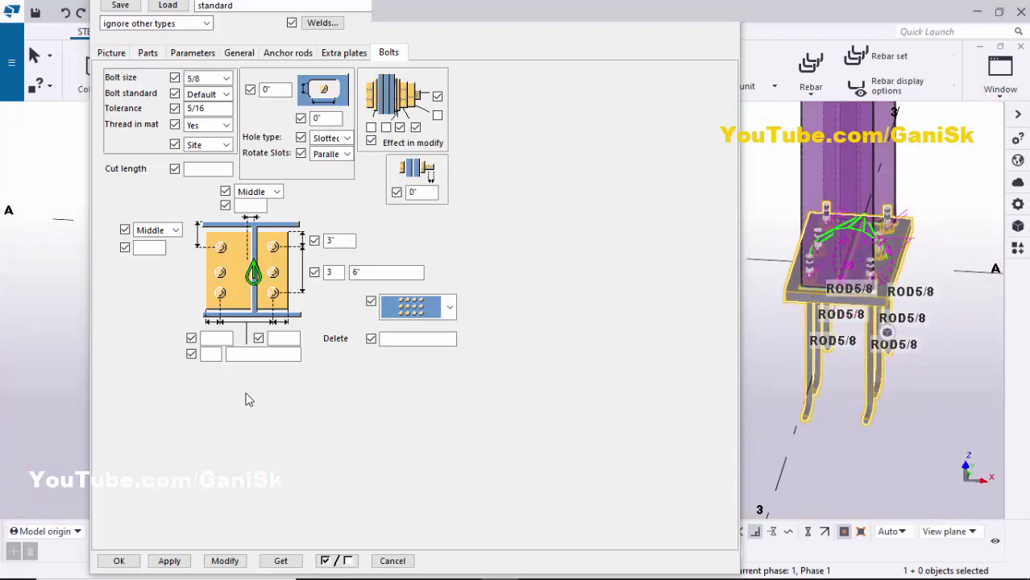
scroll(788, 272, "up", 2)
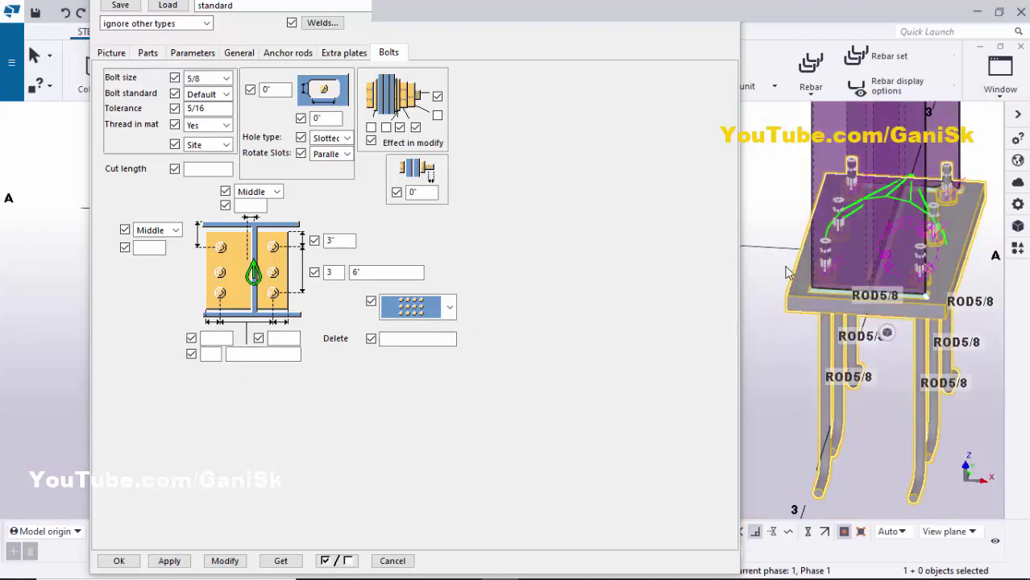
left_click(227, 340)
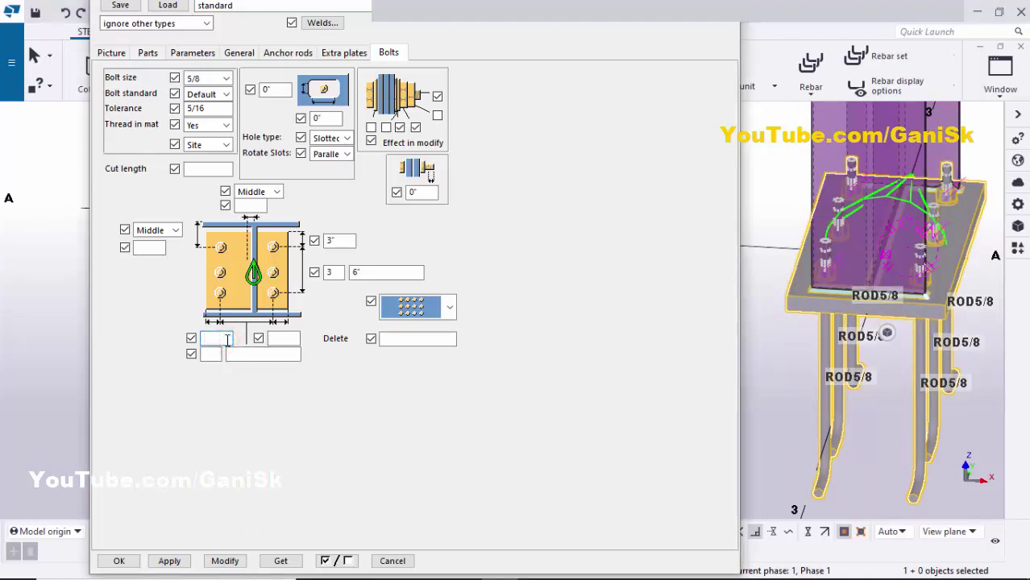
type("4")
left_click(271, 339)
double_click(219, 338)
type("2")
left_click(281, 338)
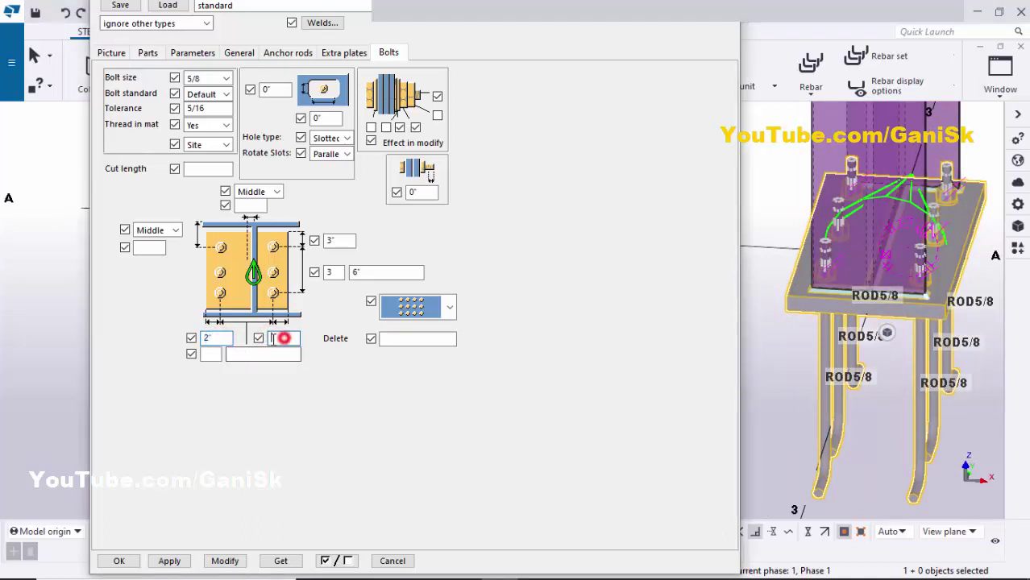
type("2")
Set 2 bolts with 4" spacing across the flange width, modify the connection and accept the settings
left_click(208, 354)
type("2")
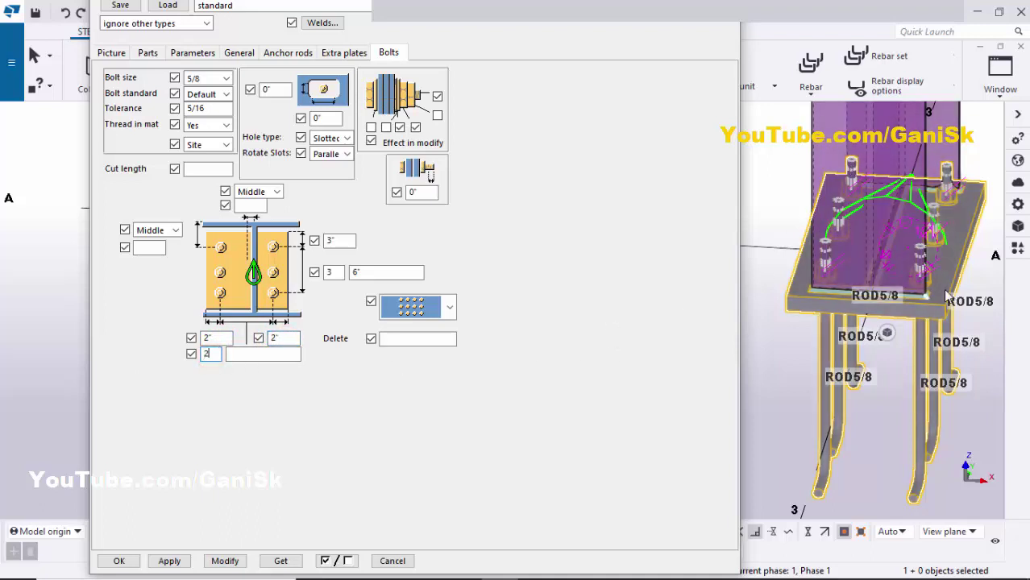
left_click(269, 354)
type("4")
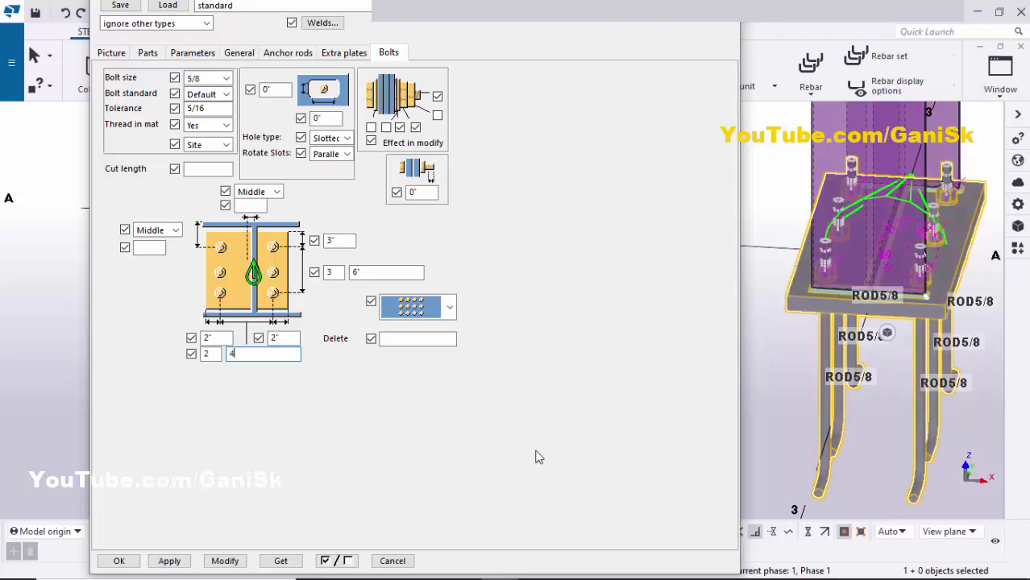
left_click(225, 561)
scroll(861, 291, "up", 2)
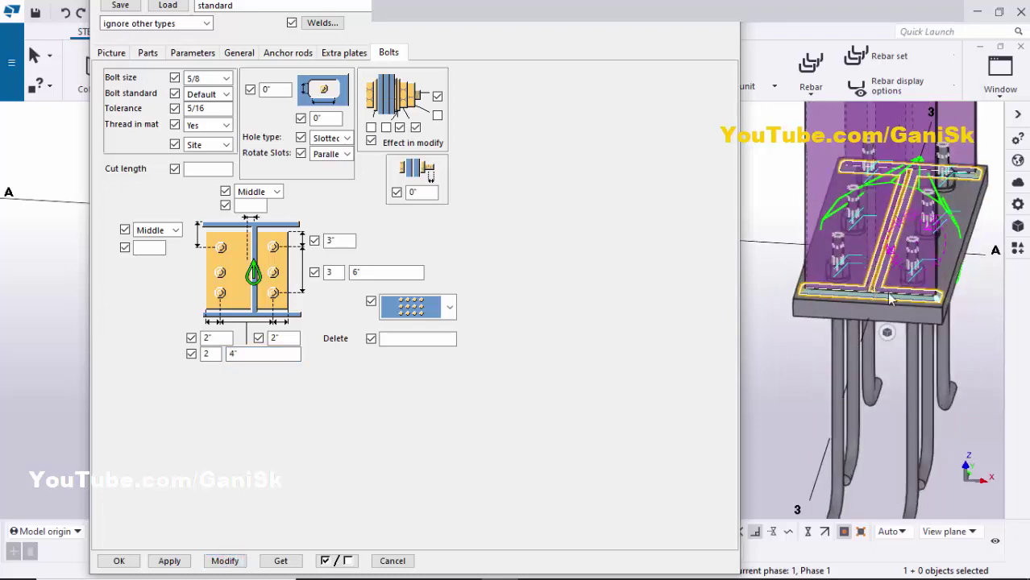
scroll(895, 331, "down", 2)
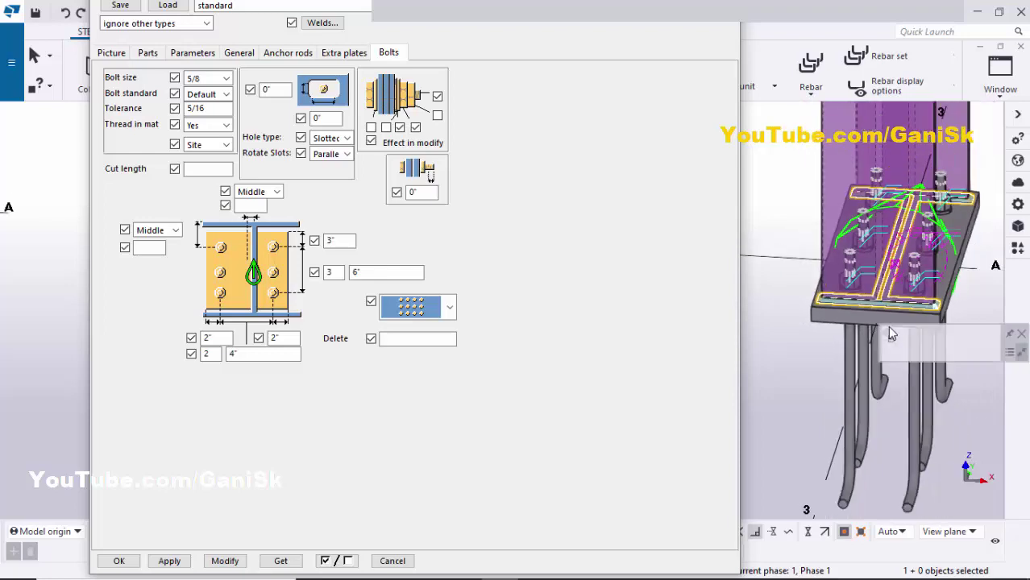
left_click(214, 560)
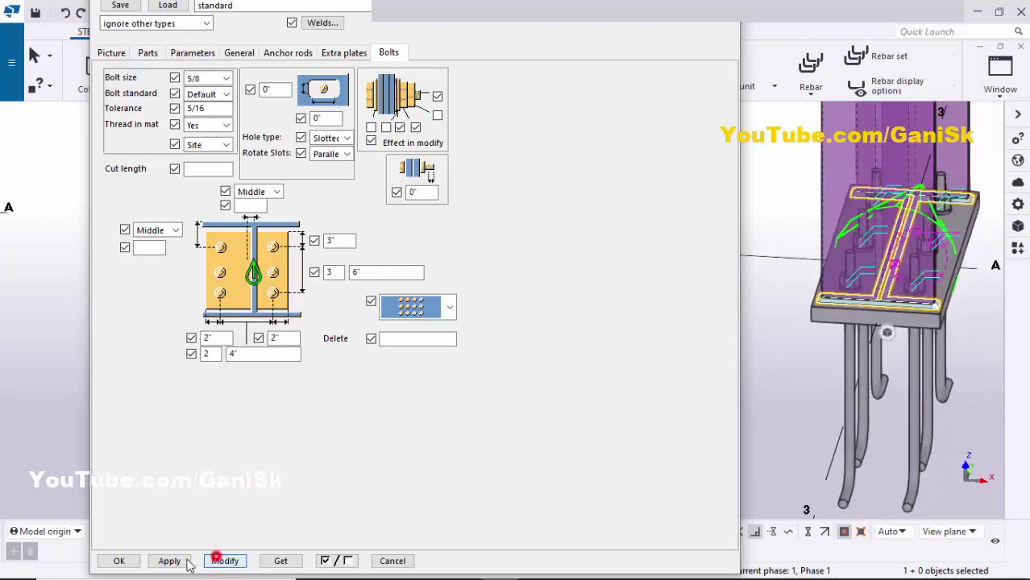
left_click(121, 561)
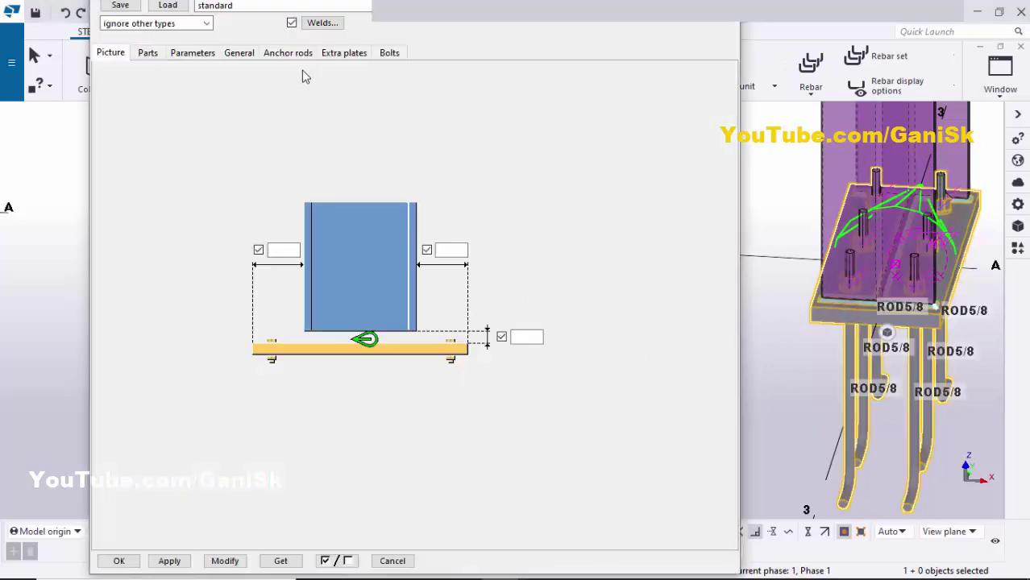
Check the anchor rod's overall length, upper length dimension and projection above the plate against the model, and accept the connection settings
left_click(295, 54)
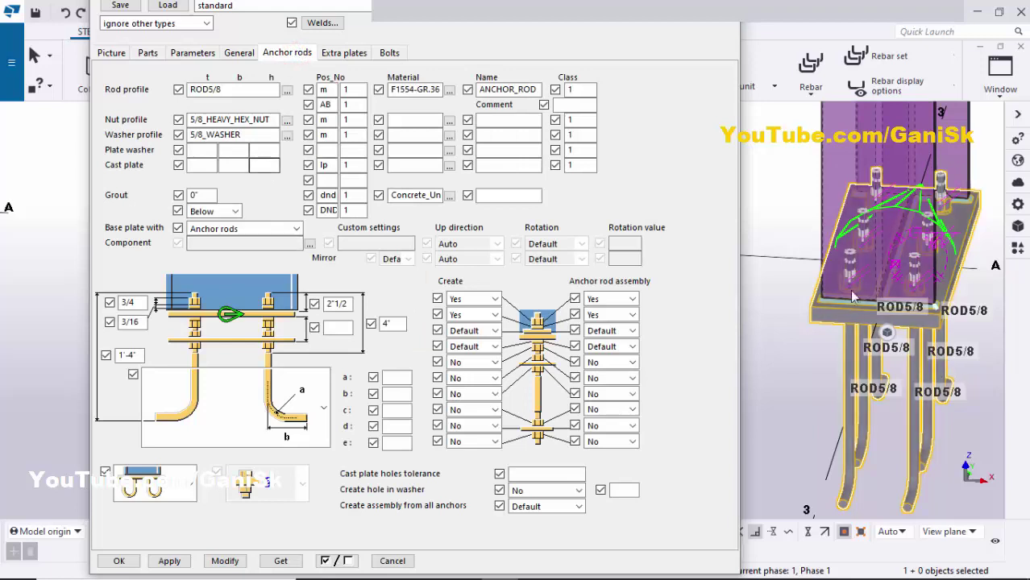
scroll(838, 465, "up", 2)
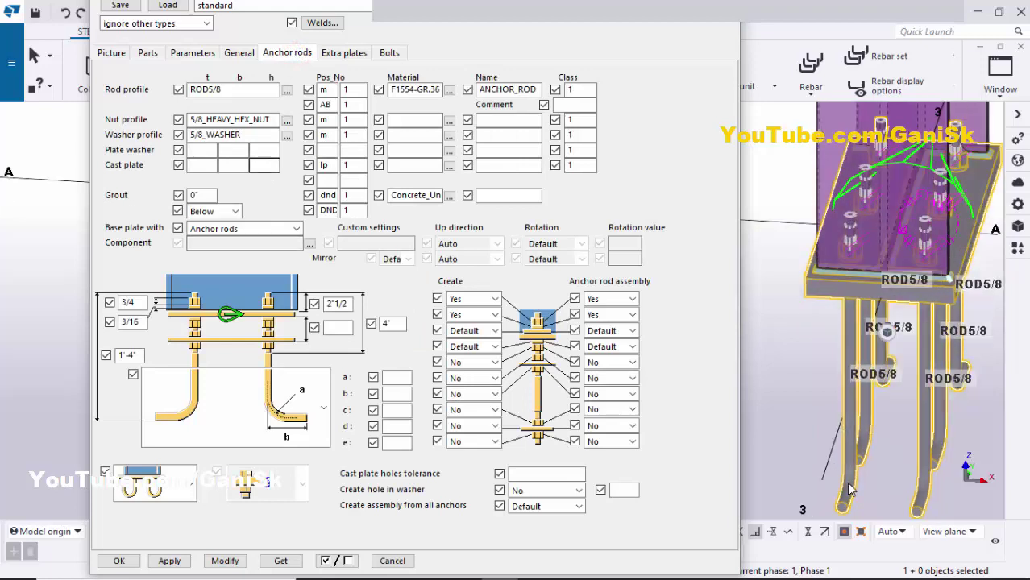
scroll(843, 489, "up", 1)
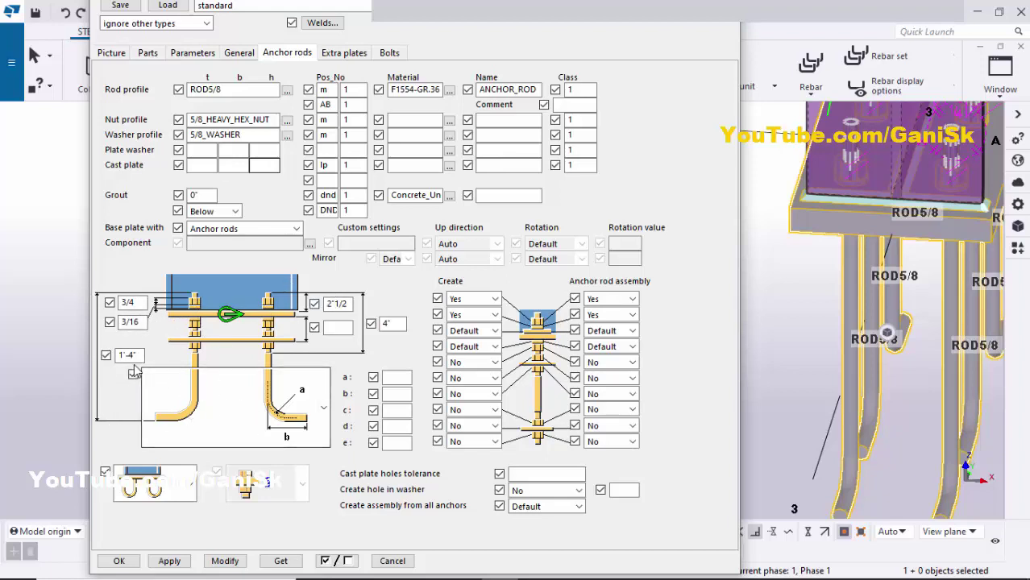
left_click_drag(142, 355, 106, 360)
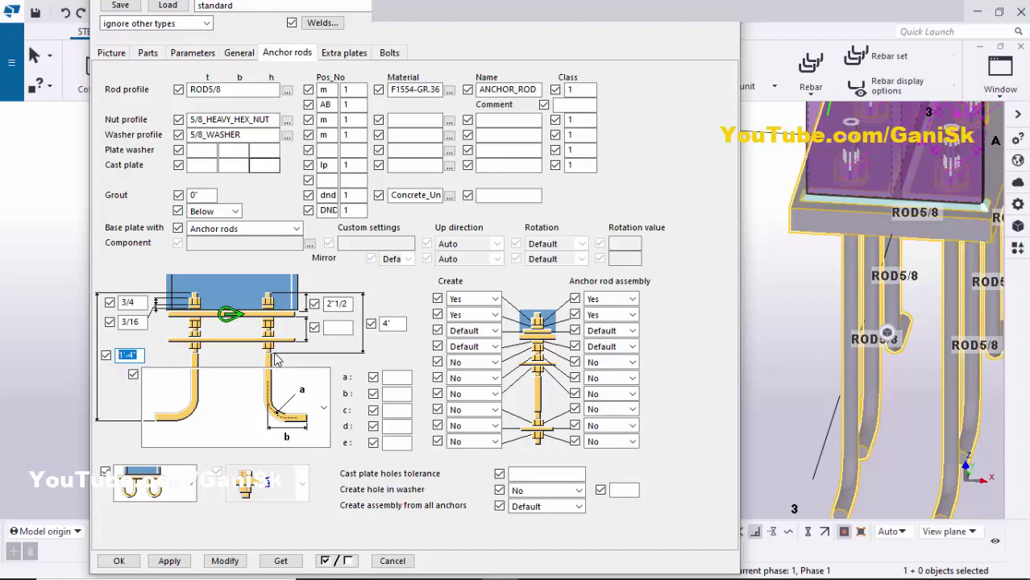
double_click(394, 324)
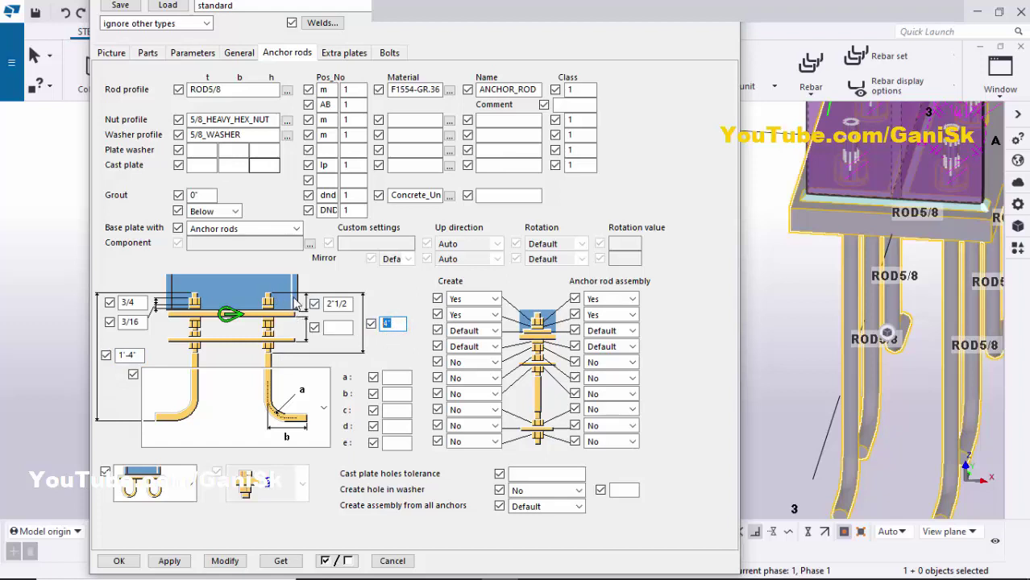
double_click(337, 304)
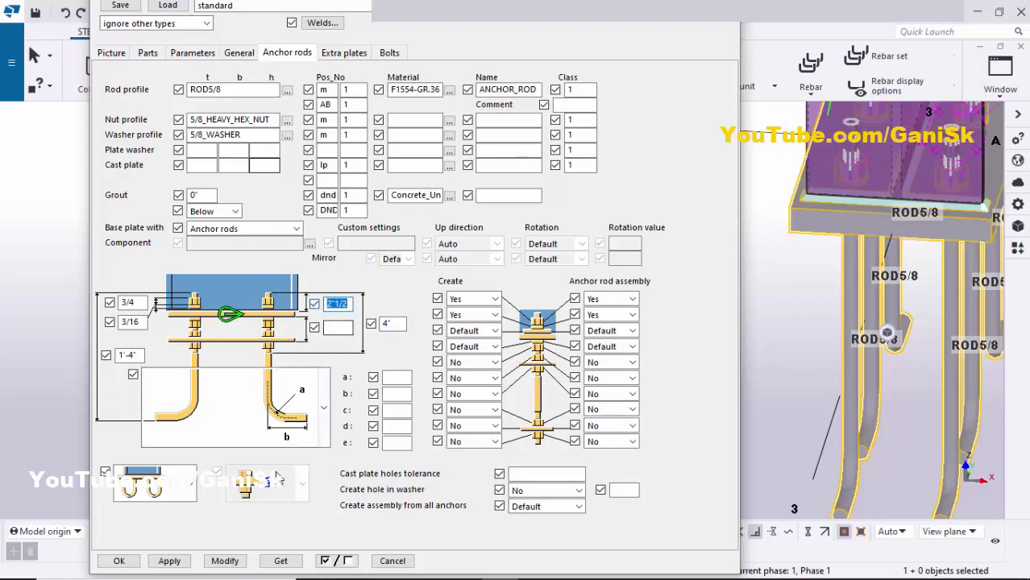
left_click(225, 561)
left_click(168, 561)
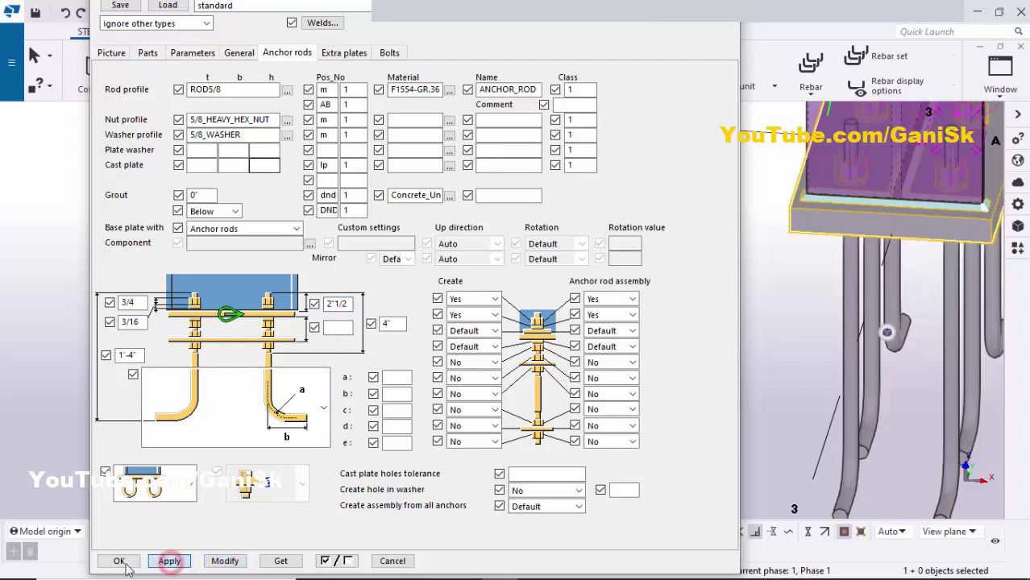
left_click(118, 561)
Redraw the model view and inspect the base plate and its hooked anchor rods from the side
scroll(326, 419, "down", 5)
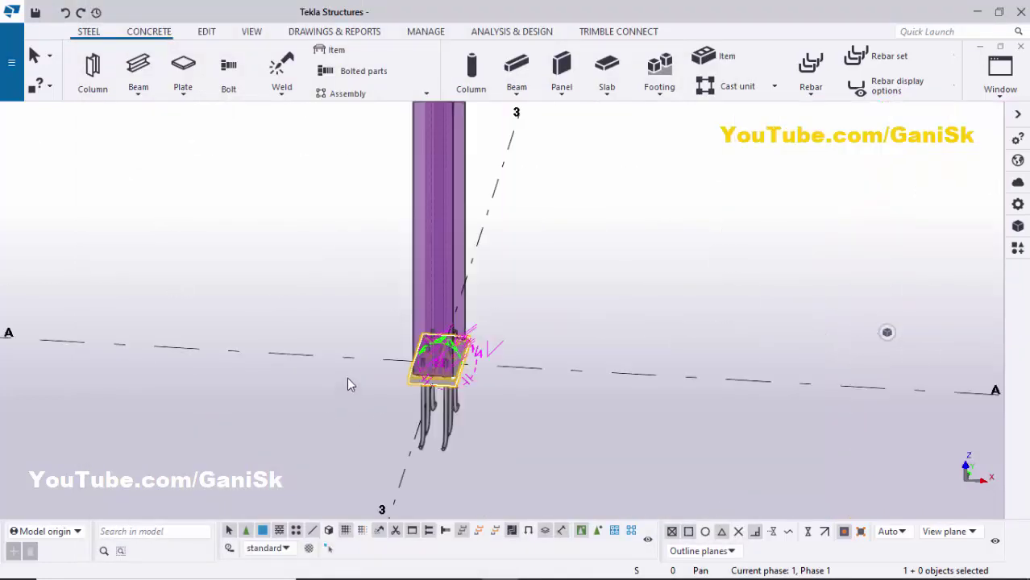
right_click(539, 300)
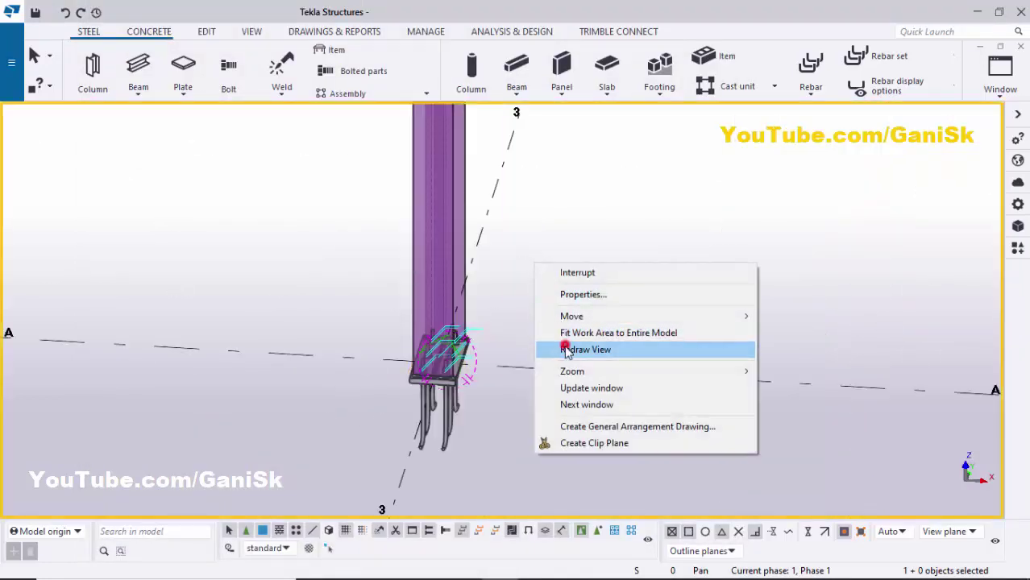
left_click(566, 347)
middle_click_drag(476, 390, 441, 372, "ctrl")
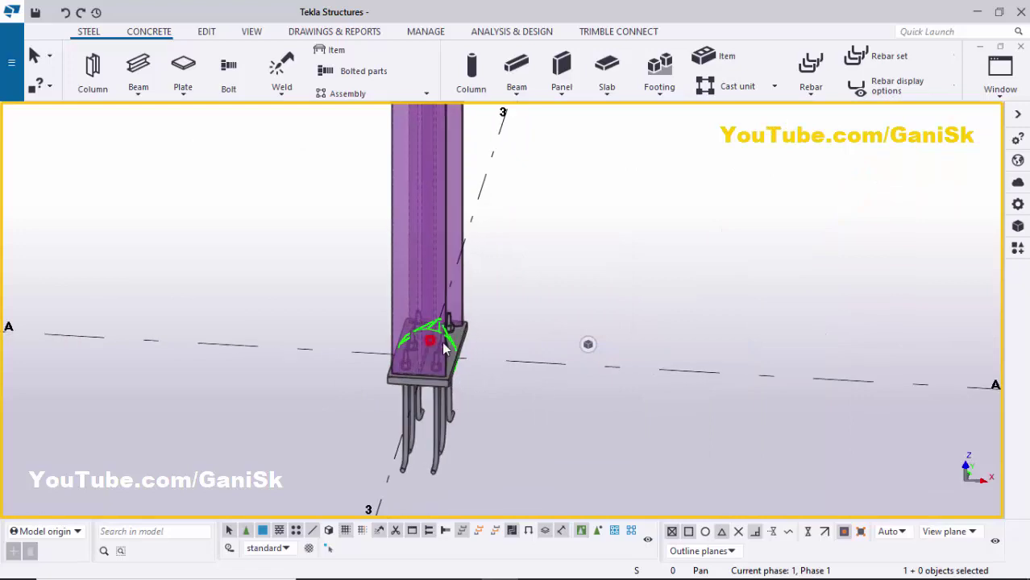
scroll(340, 350, "up", 3)
middle_click_drag(341, 350, 411, 305, "ctrl")
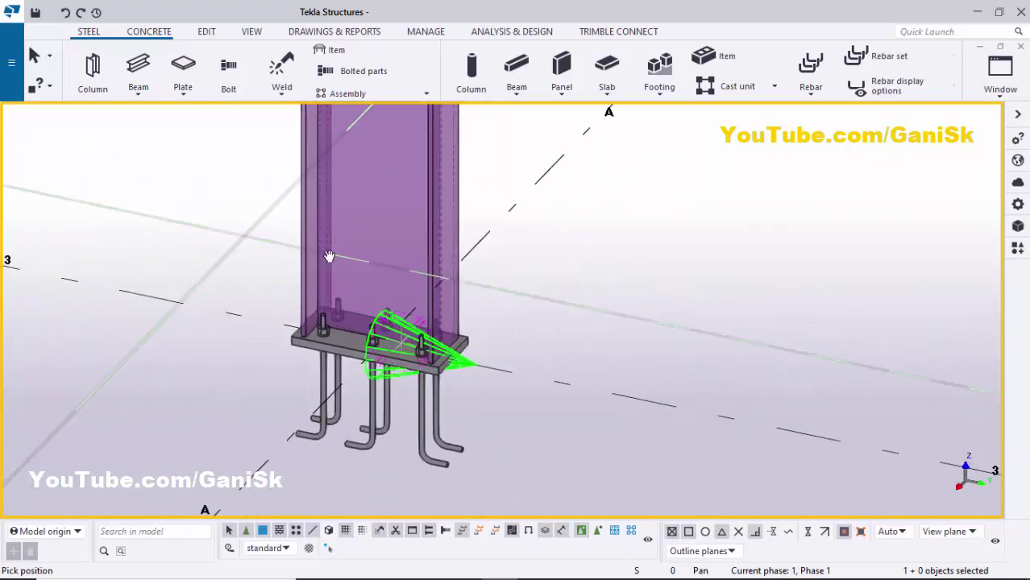
right_click(540, 271)
left_click(556, 279)
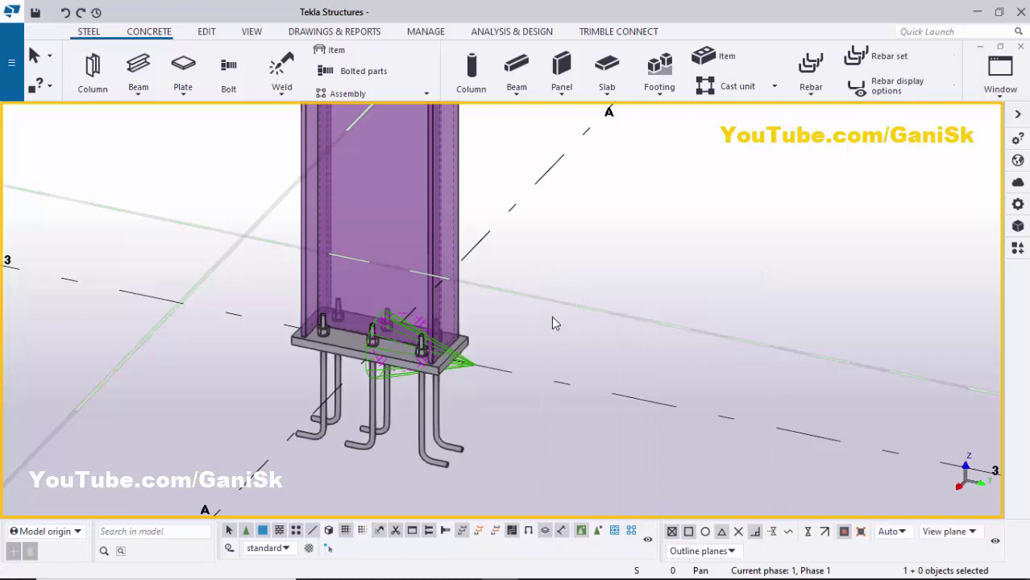
Number the modified objects in the model and display the parts as opaque rendered solids
left_click(344, 34)
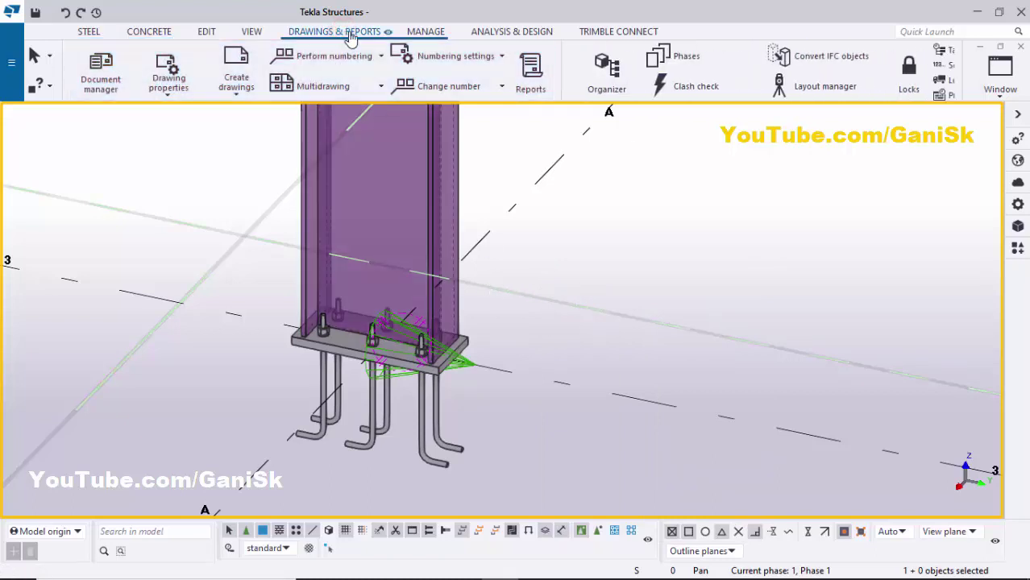
left_click(348, 56)
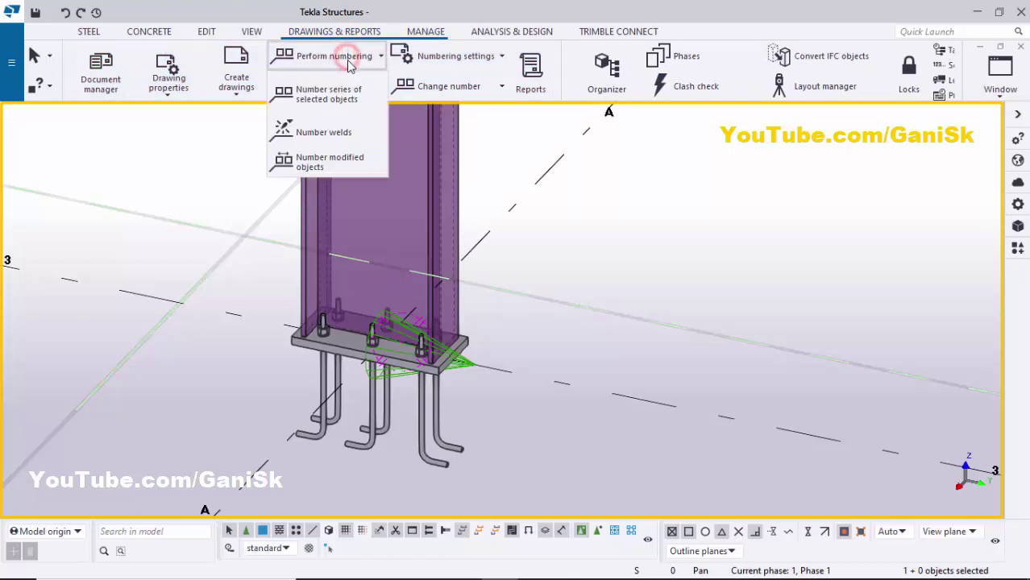
left_click(338, 163)
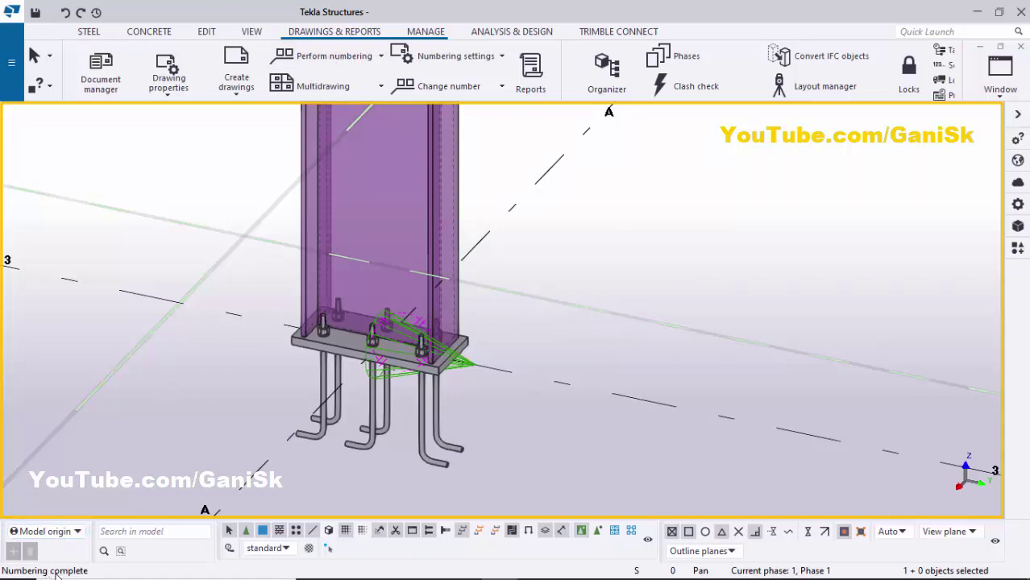
left_click(156, 406)
key("ctrl+4")
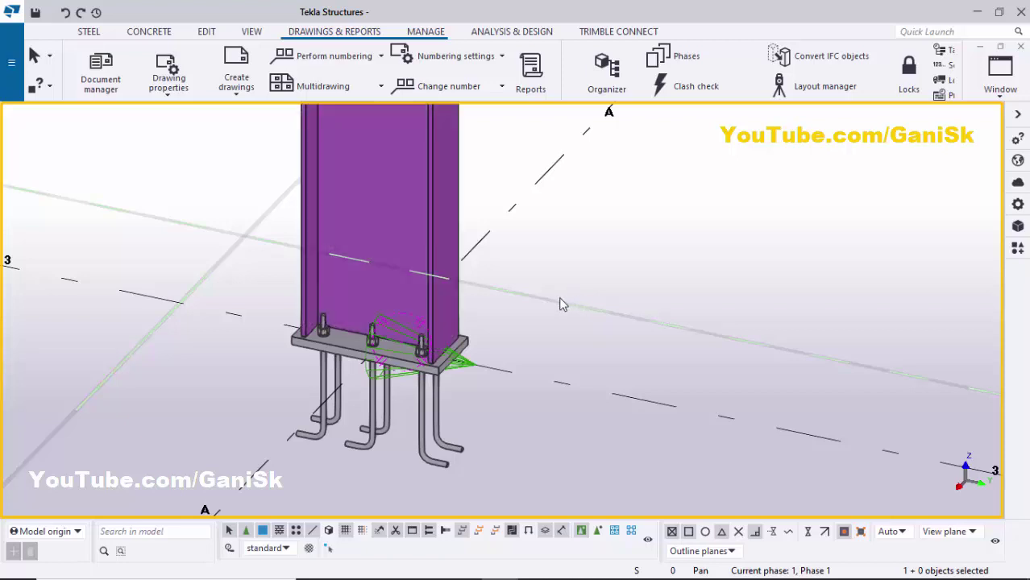
Create a single-part drawing of the W16X45 column and clear the selection
left_click(398, 212)
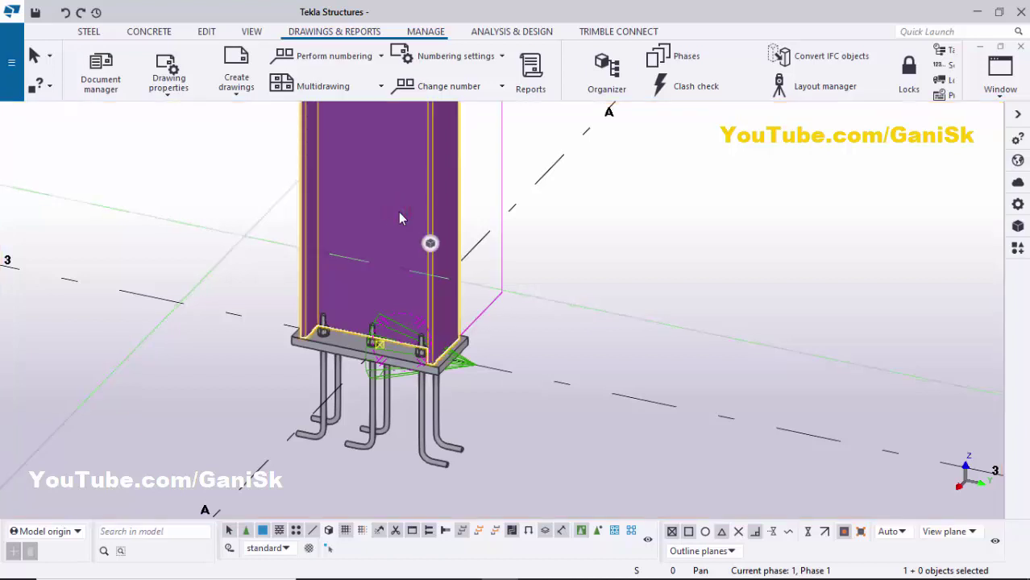
right_click(398, 212)
left_click(467, 432)
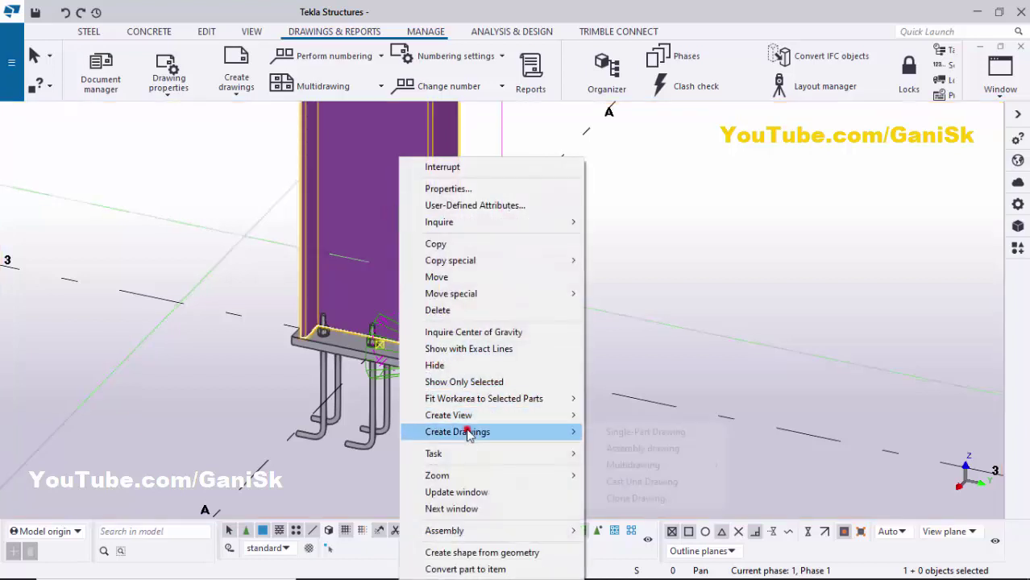
left_click(644, 433)
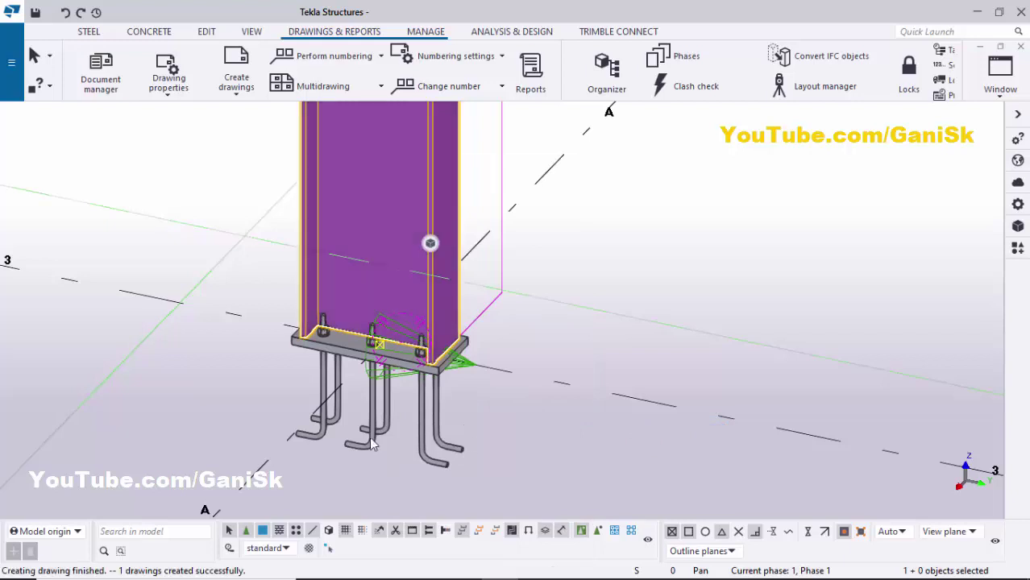
left_click(475, 219)
left_click(679, 197)
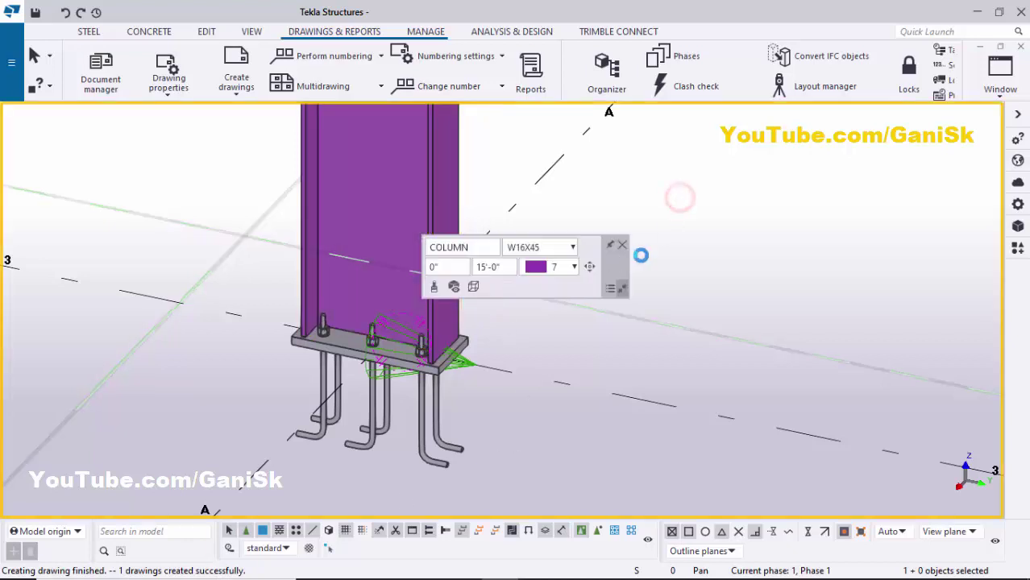
Switch selection to objects within components, create a single-part drawing of the base plate, and clear the selection
middle_click_drag(672, 286, 423, 376, "ctrl")
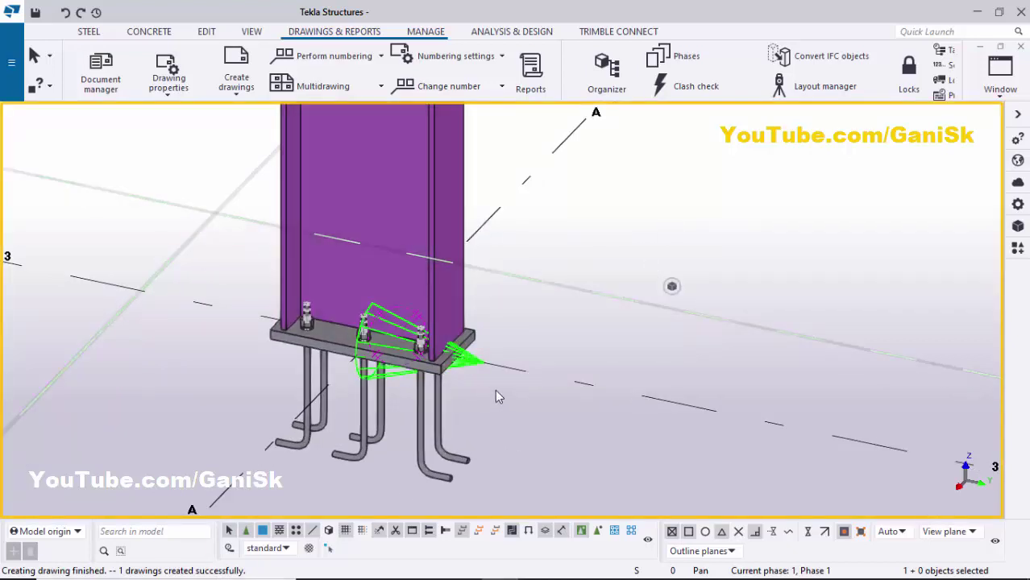
left_click(597, 534)
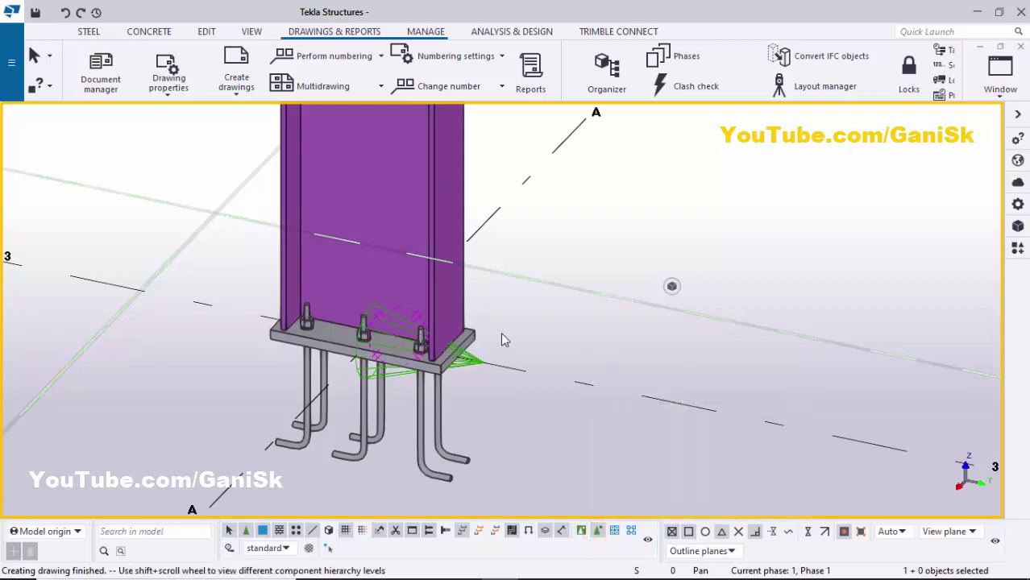
left_click(306, 347)
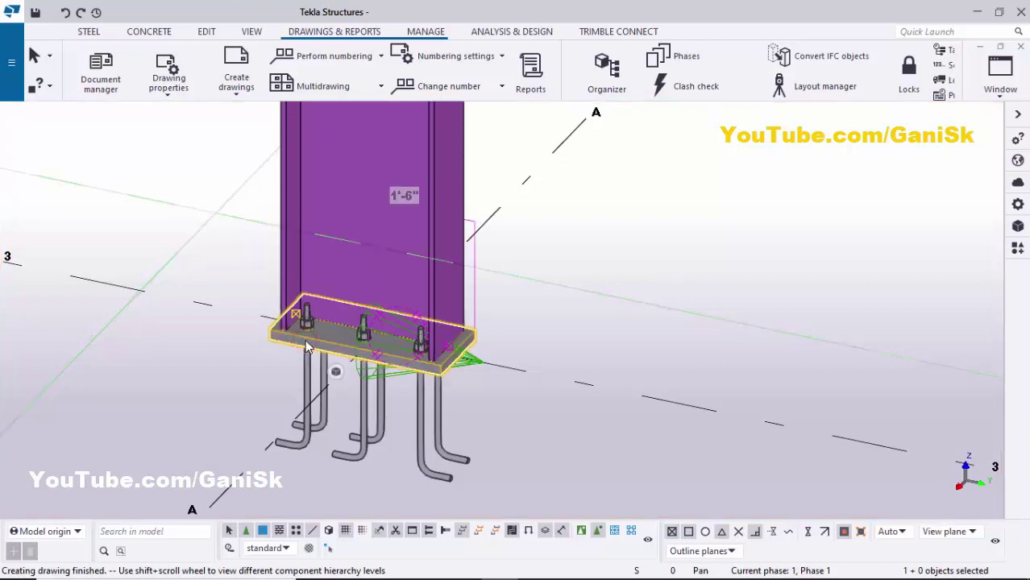
right_click(526, 300)
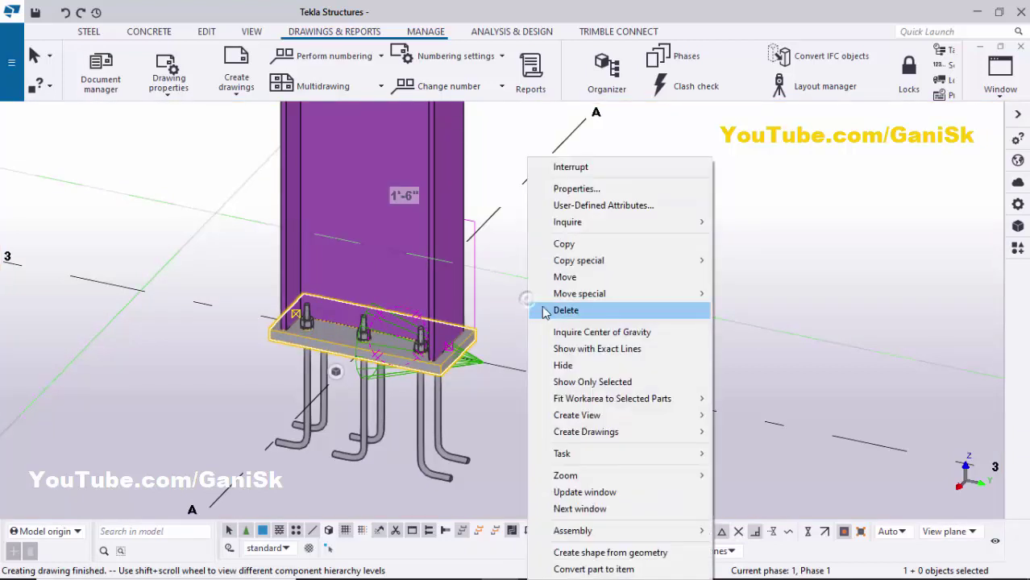
mouse_move(575, 434)
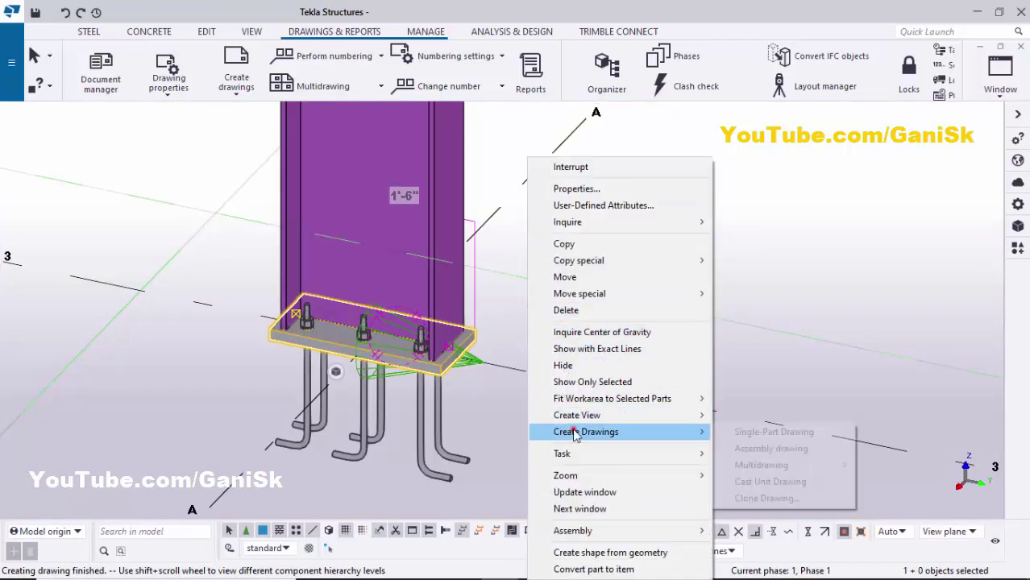
left_click(751, 433)
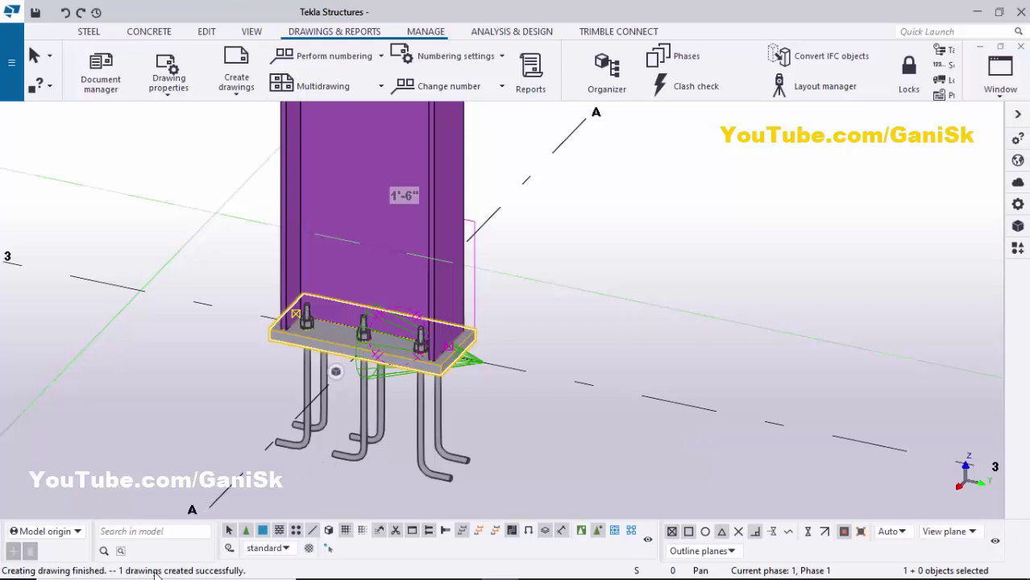
middle_click_drag(655, 289, 474, 341, "ctrl")
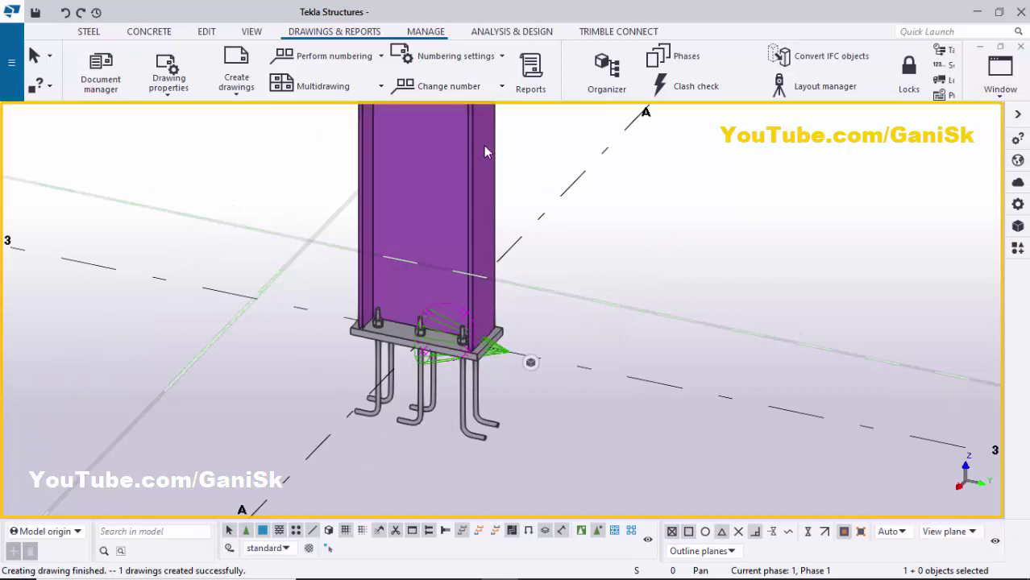
Check the marks and types of drawings BP.1 and C1 in the document manager and filter to single-part drawings
left_click(333, 37)
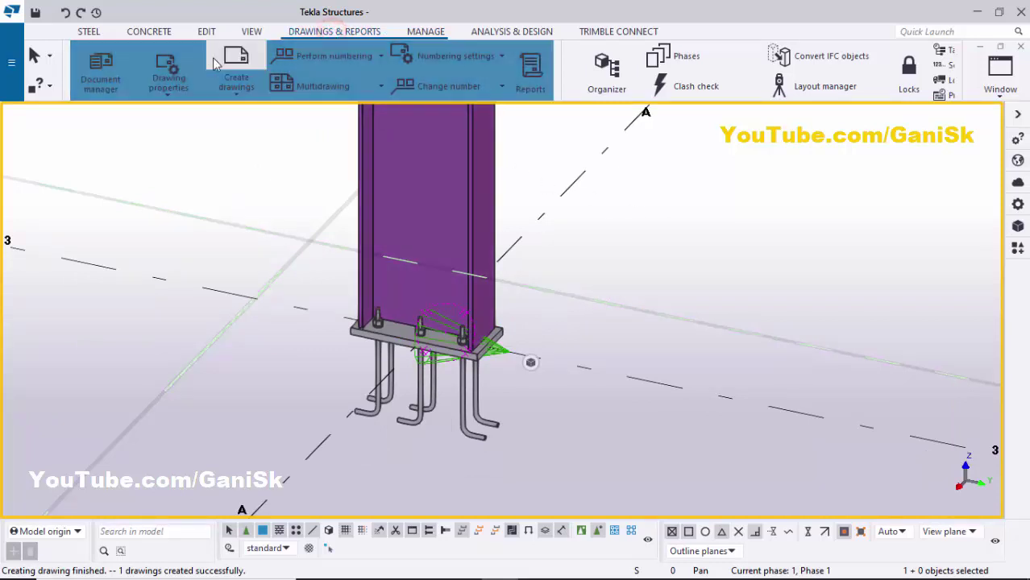
left_click(103, 81)
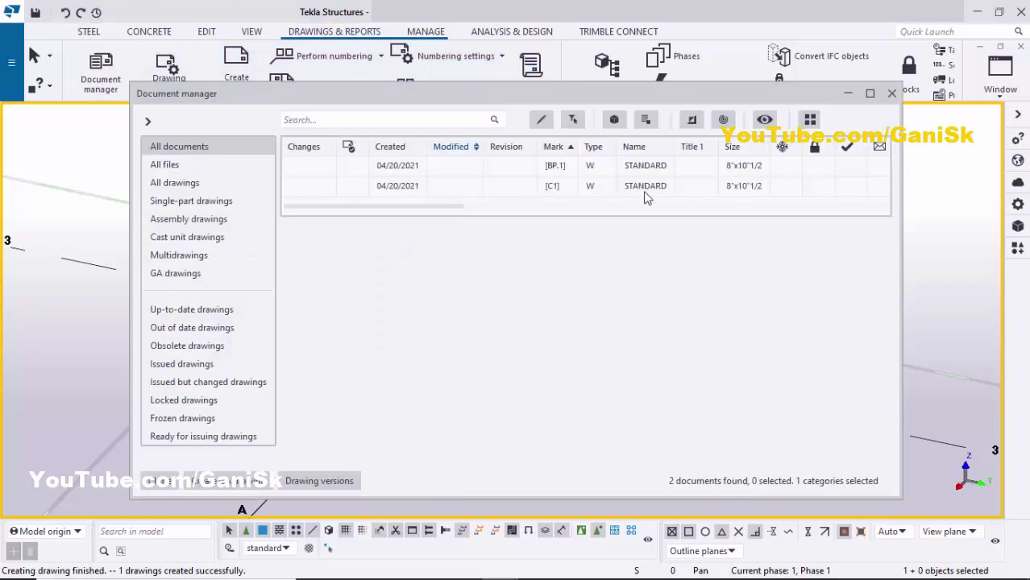
left_click(553, 186)
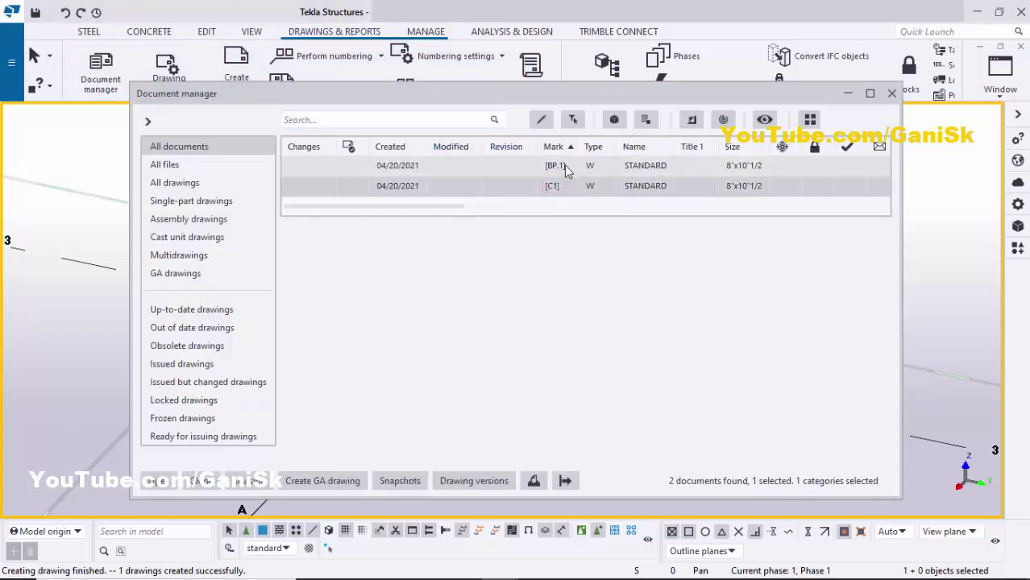
left_click(564, 166)
left_click(593, 166)
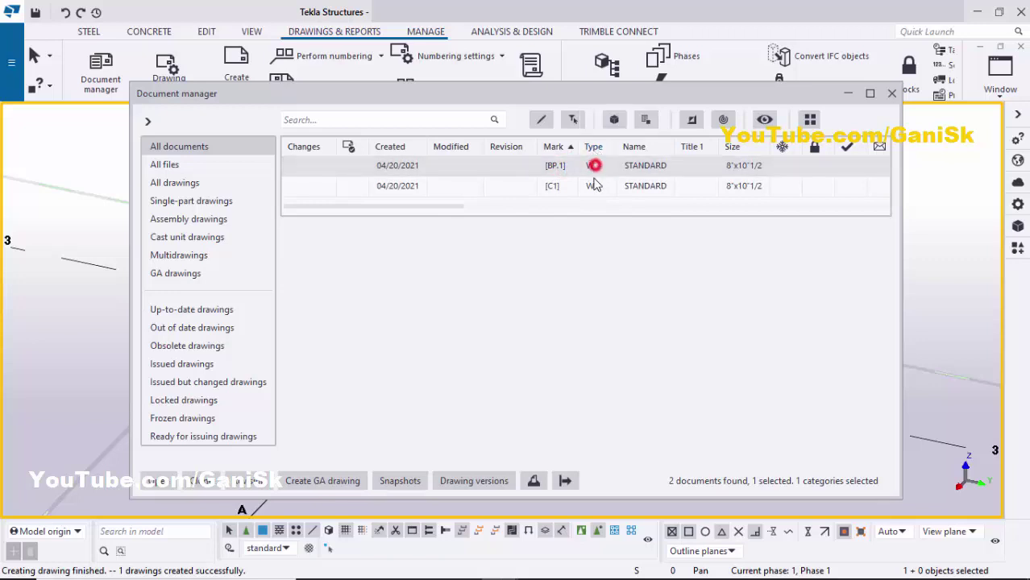
left_click(594, 180)
left_click(593, 166)
left_click(593, 181)
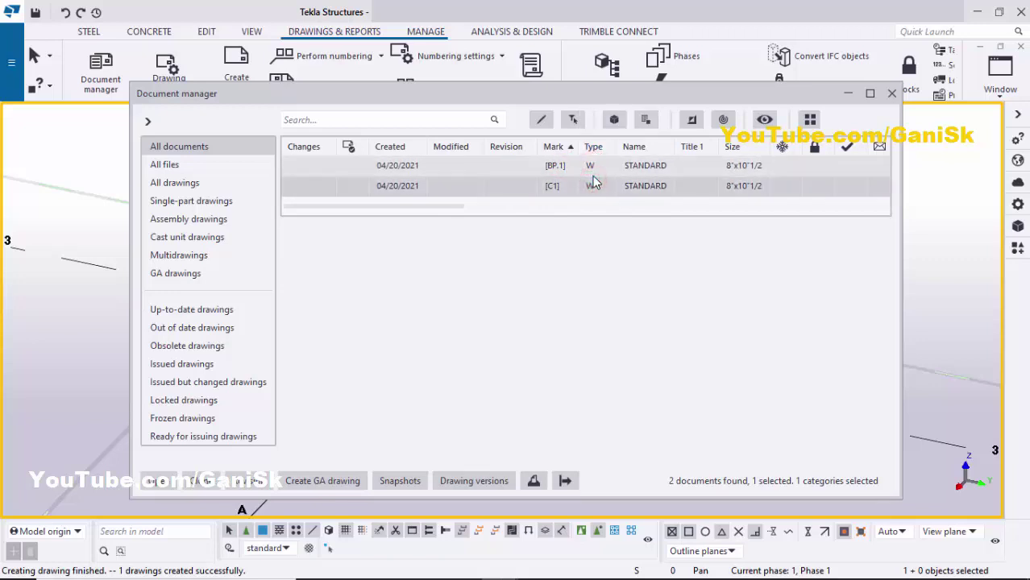
left_click(201, 201)
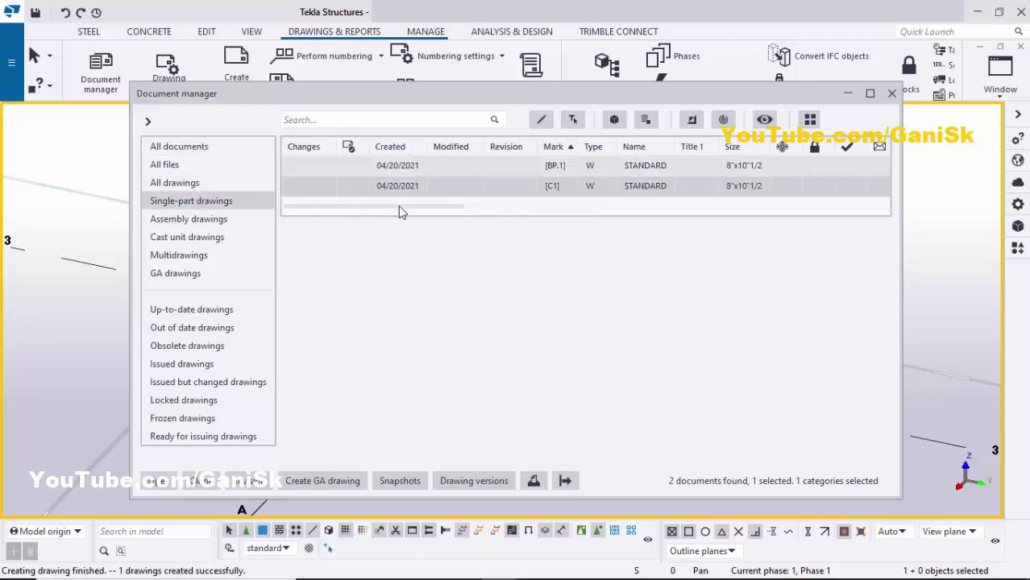
Open the C1 column's single-part drawing and close the document manager
left_click(474, 187)
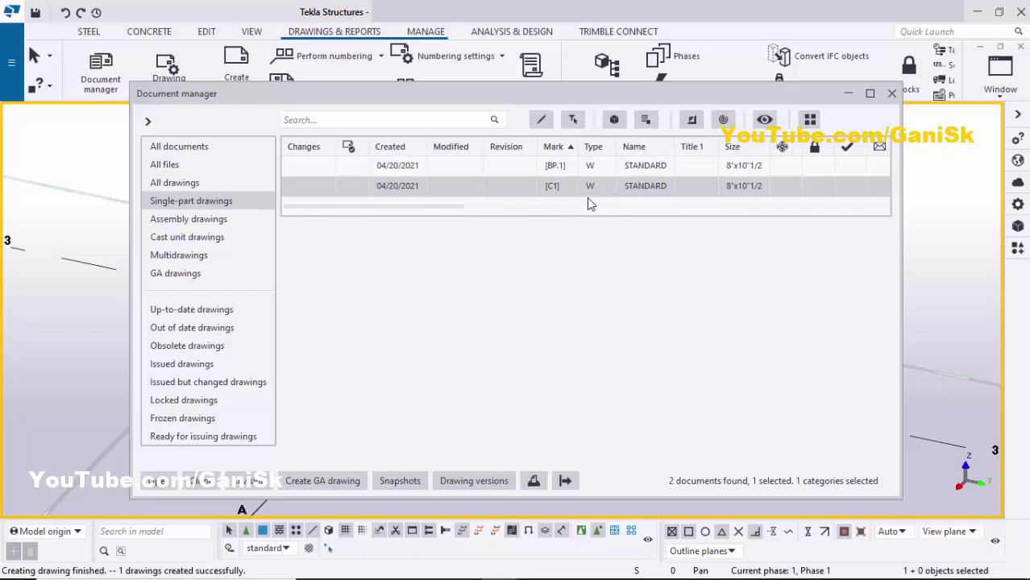
left_click(554, 186)
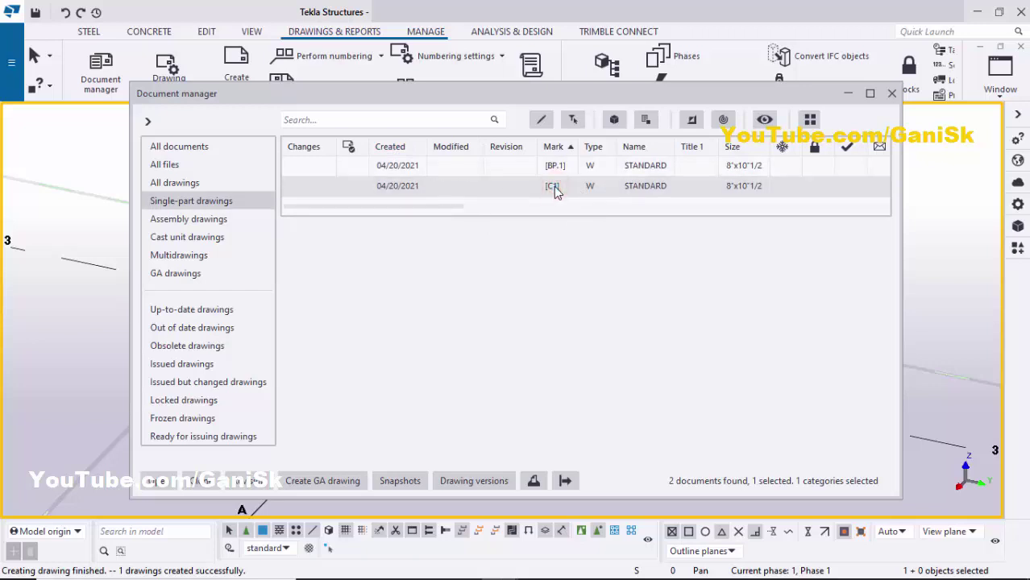
left_click(892, 93)
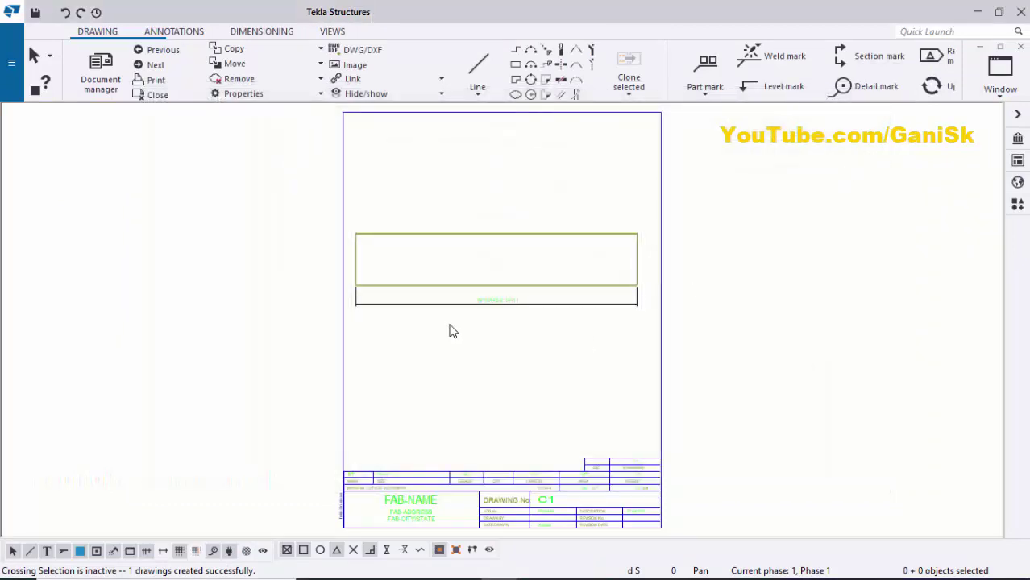
Inspect the column view and its profile and overall length dimension in the drawing
scroll(492, 311, "up", 5)
scroll(520, 302, "down", 5)
scroll(520, 302, "up", 6)
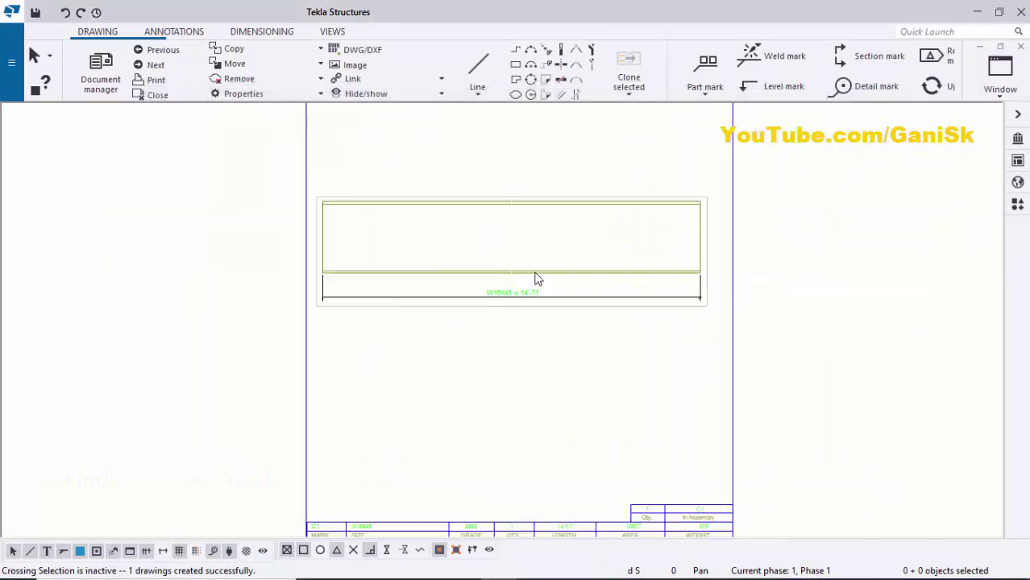
scroll(577, 314, "down", 2)
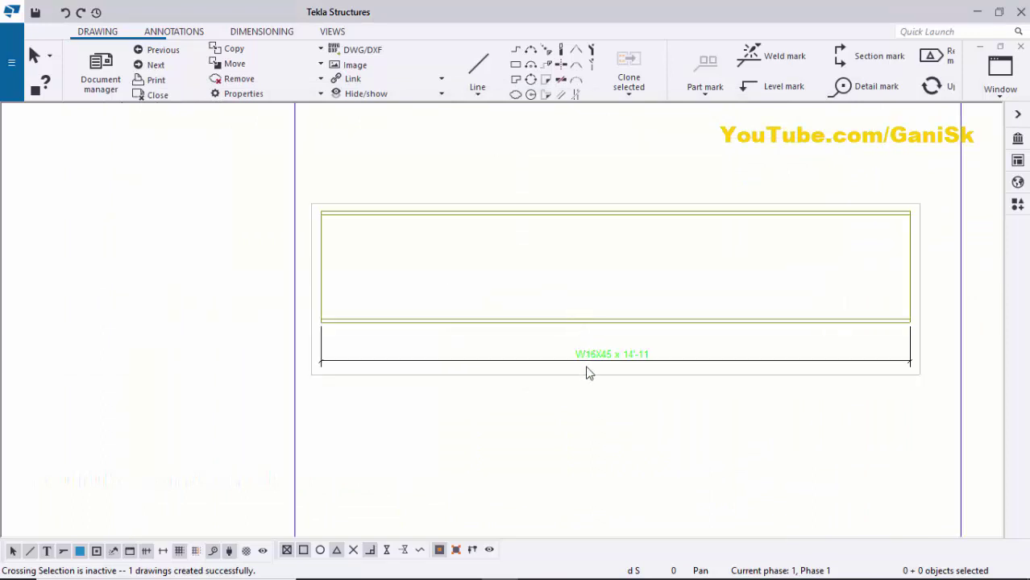
scroll(588, 374, "up", 2)
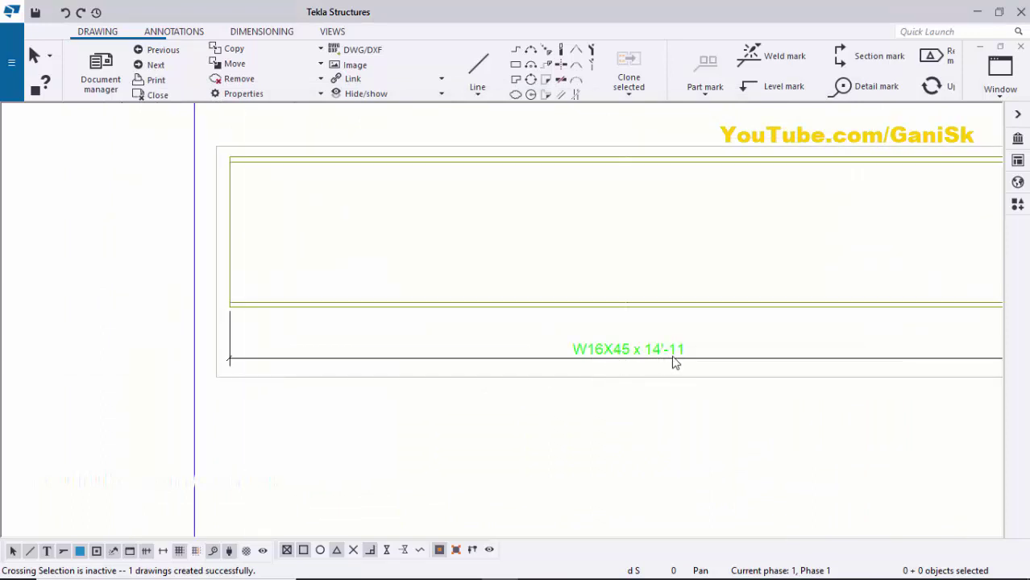
scroll(663, 345, "down", 2)
scroll(645, 260, "up", 2)
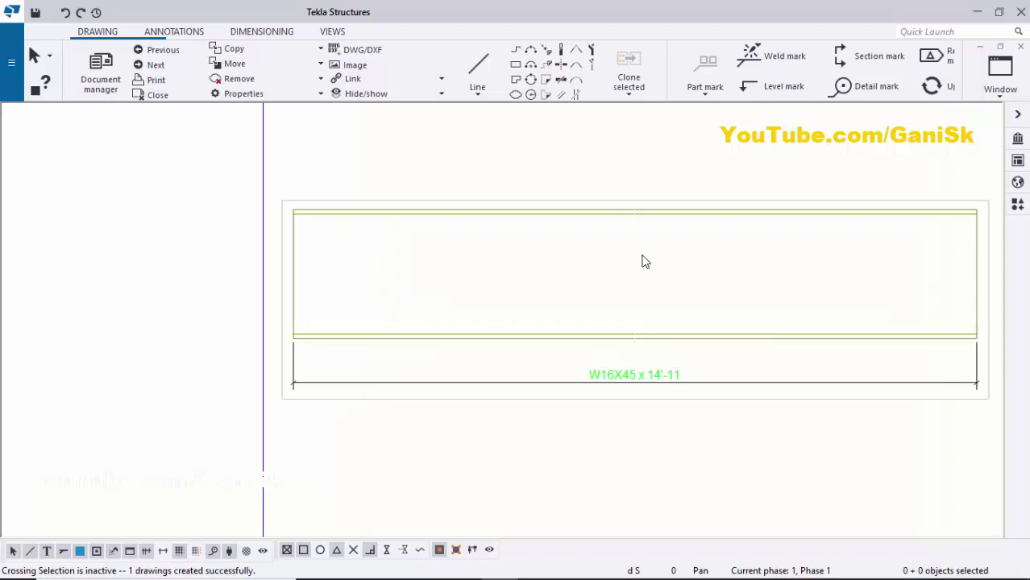
Add a part mark to the column in the drawing using the applied mark properties
left_click(558, 214)
right_click(559, 214)
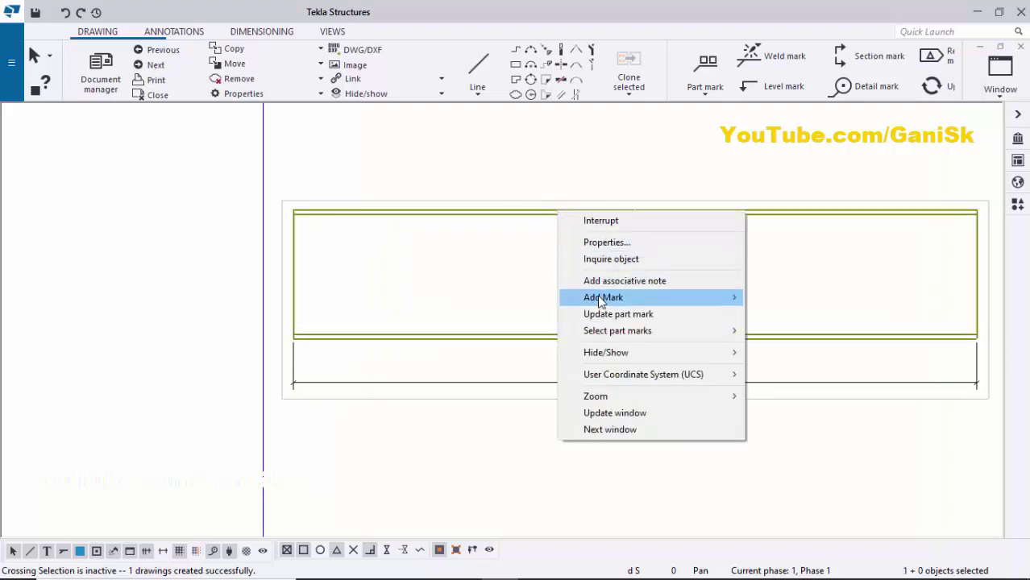
mouse_move(611, 302)
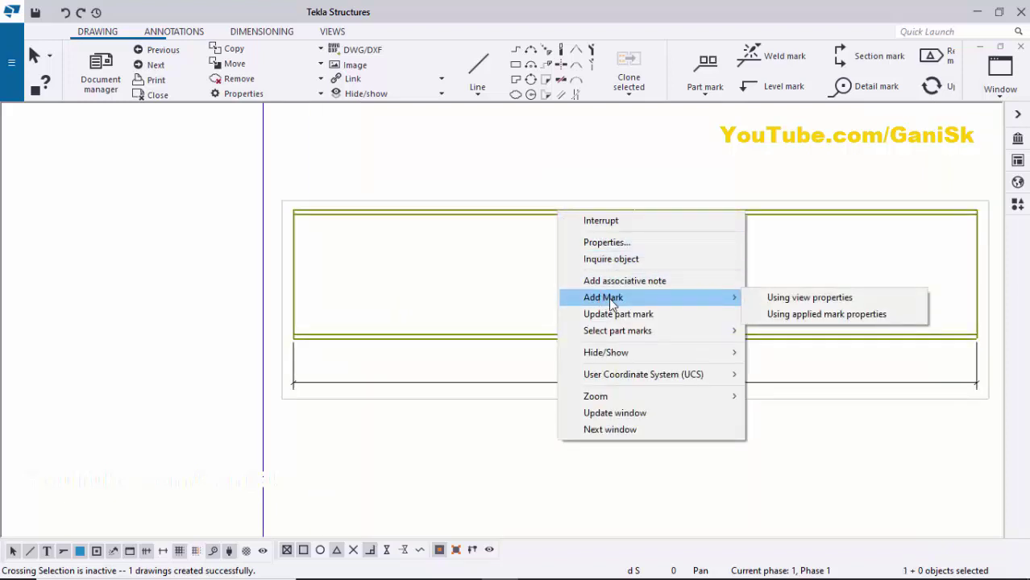
left_click(789, 313)
scroll(476, 208, "up", 4)
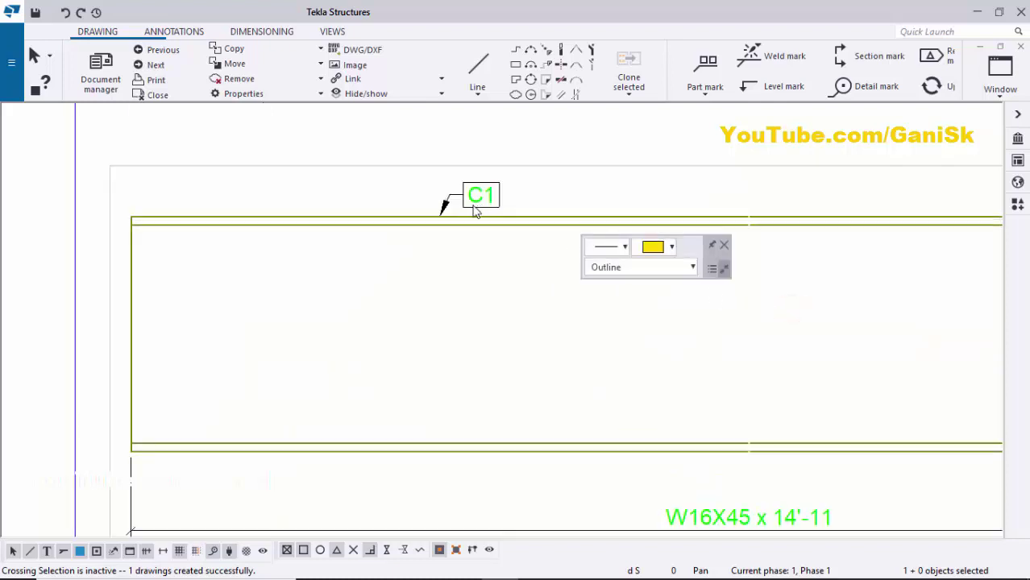
Check the content elements in the new part mark's properties and close them without changes
left_click(478, 198)
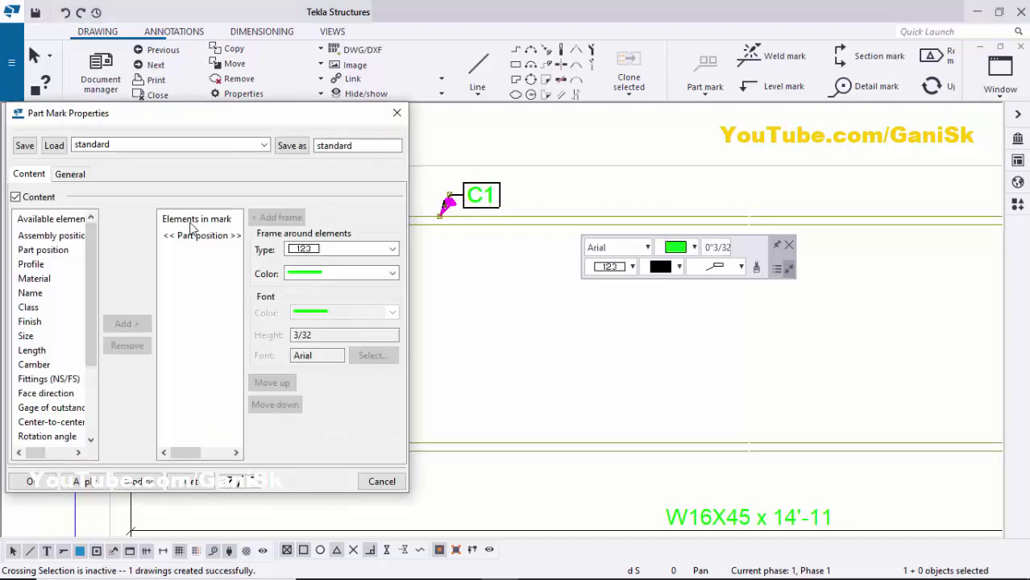
left_click(200, 242)
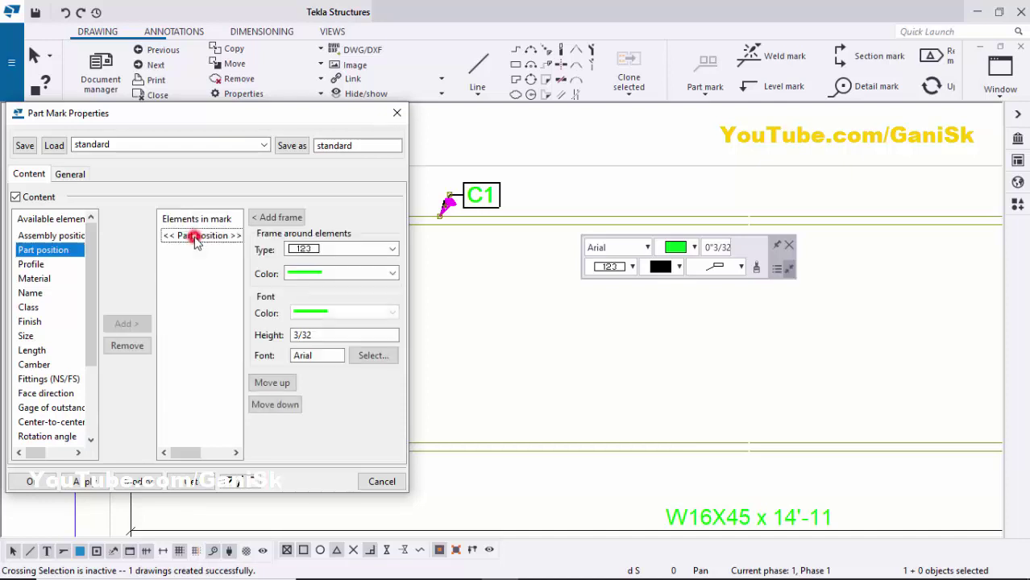
left_click(397, 113)
left_click(594, 154)
scroll(520, 185, "down", 3)
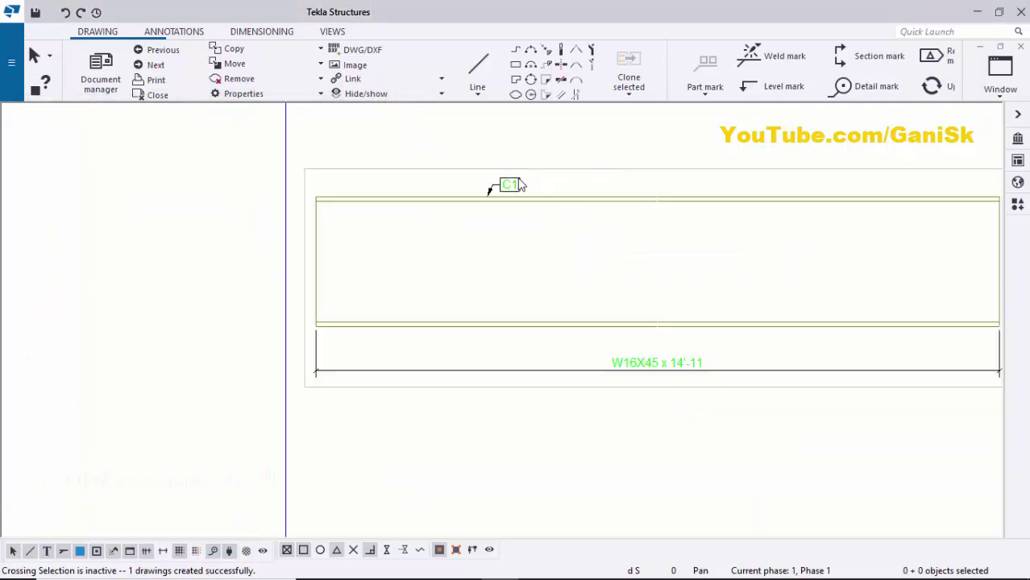
Compare the column's part mark with the profile and length text on its dimension line
scroll(532, 193, "down", 2)
scroll(512, 188, "up", 4)
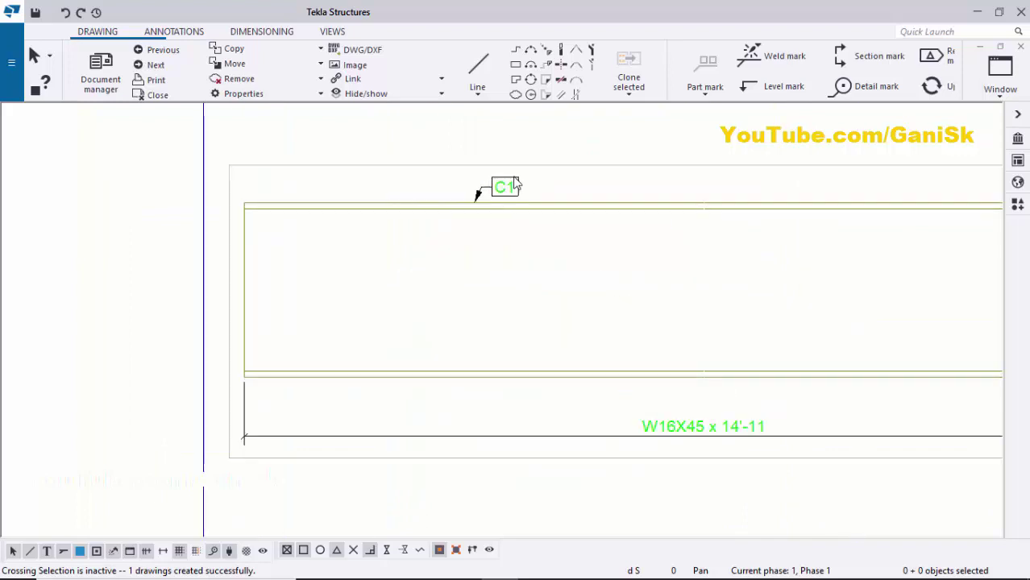
scroll(517, 191, "down", 2)
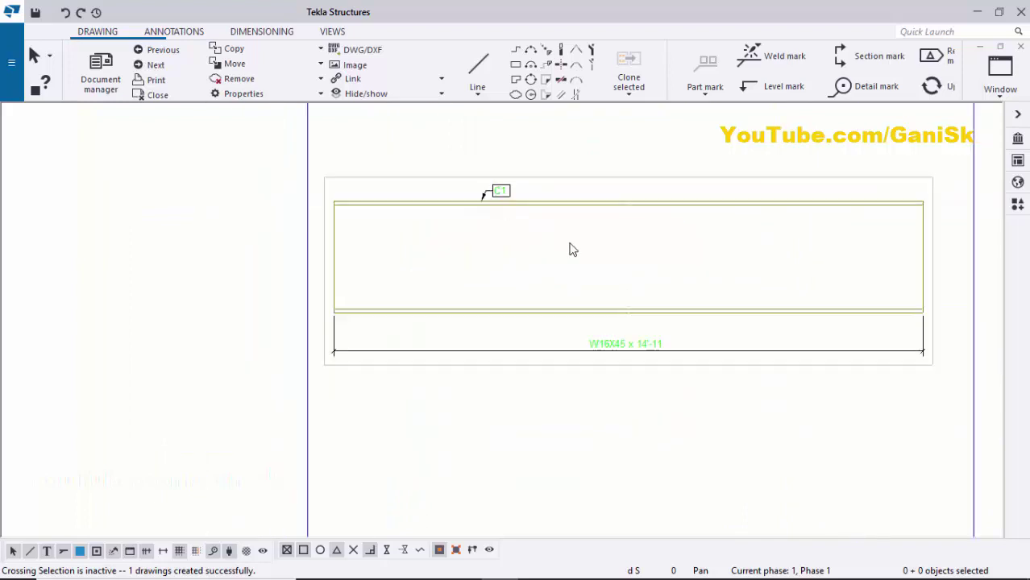
scroll(588, 353, "up", 2)
scroll(687, 359, "up", 1)
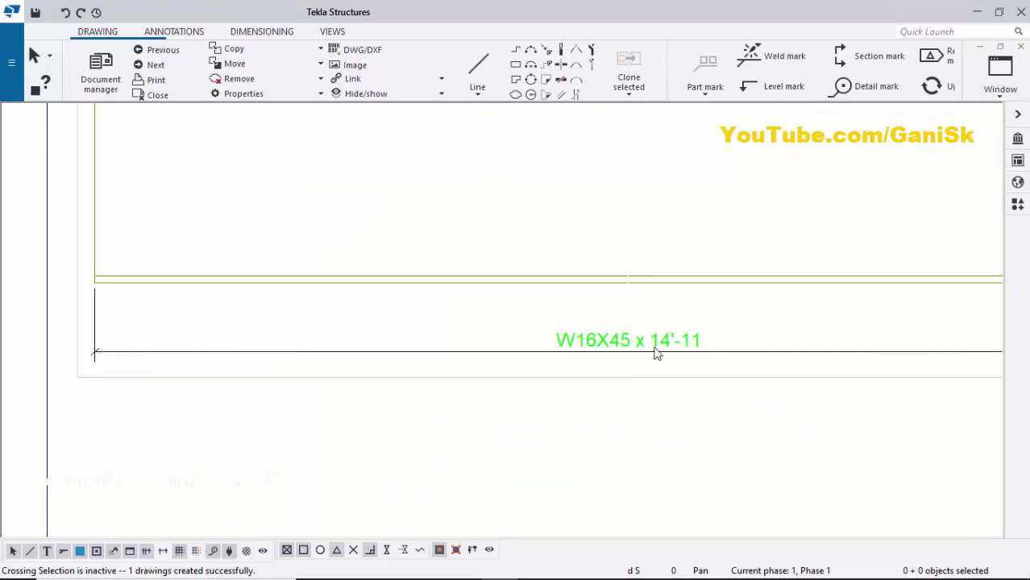
scroll(601, 355, "down", 1)
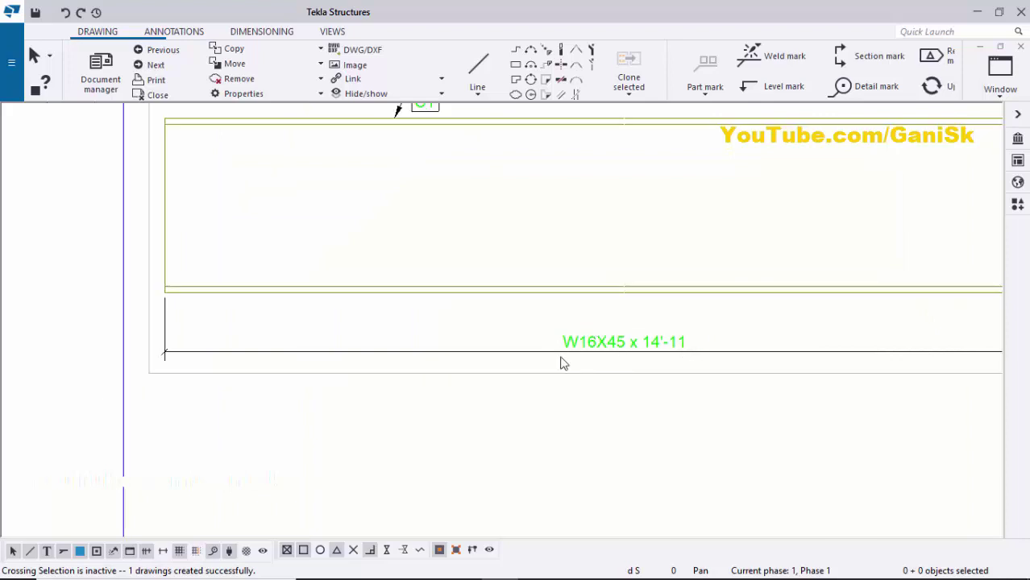
scroll(628, 343, "down", 5)
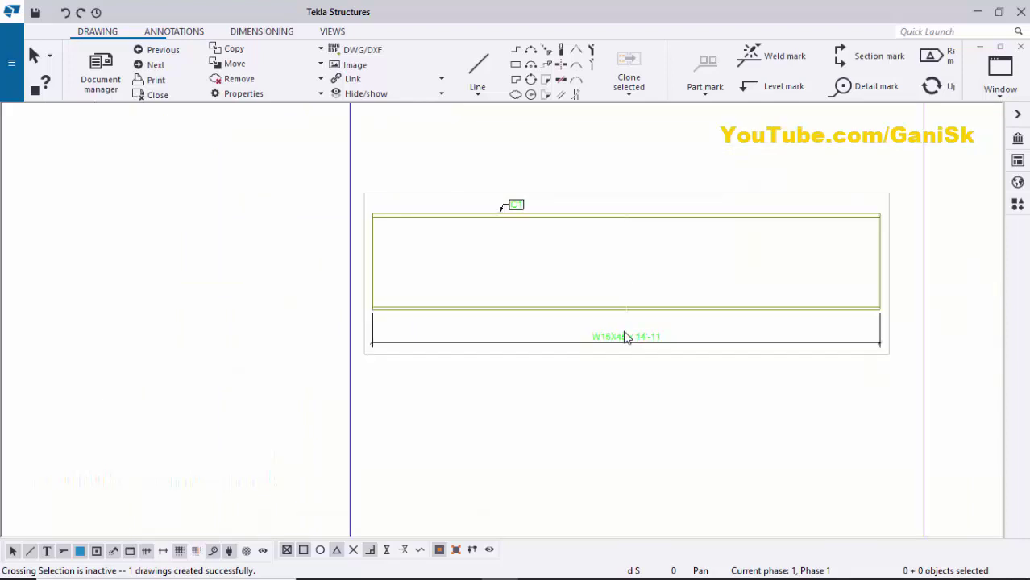
Examine the mark, size, grade, quantity and length entries in the drawing's workshop material list
scroll(570, 441, "up", 5)
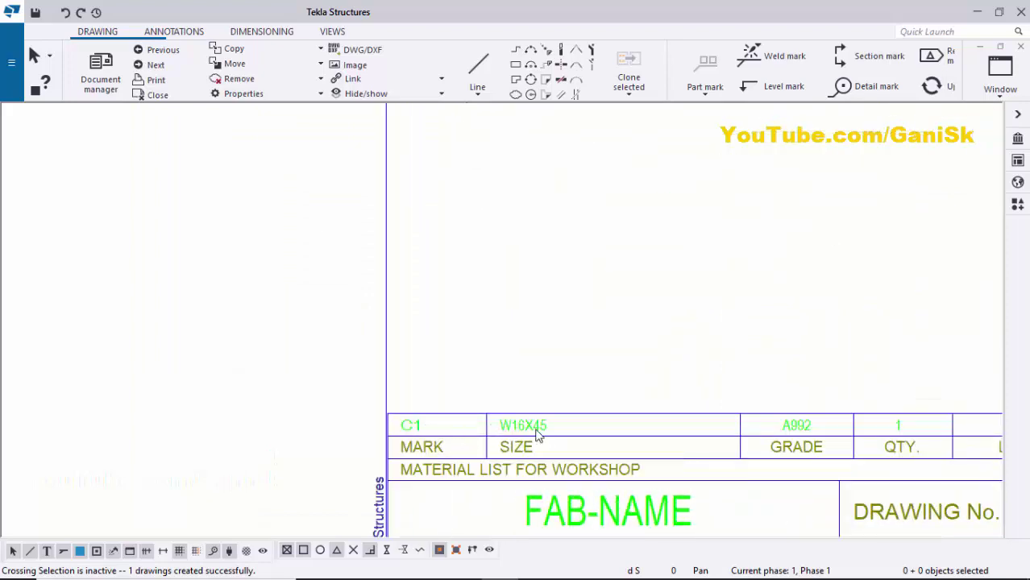
scroll(587, 427, "down", 1)
scroll(725, 432, "up", 2)
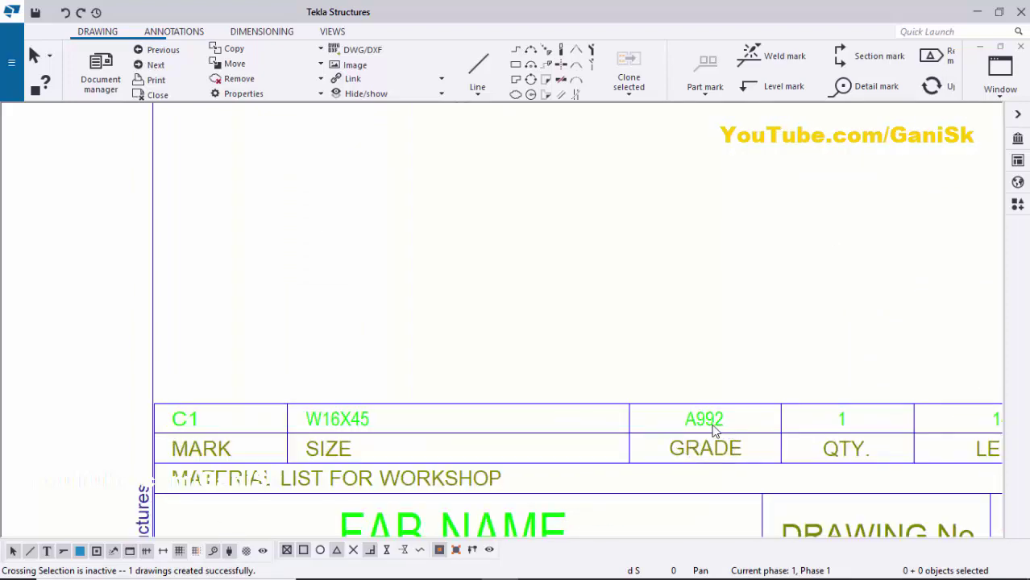
scroll(717, 429, "down", 4)
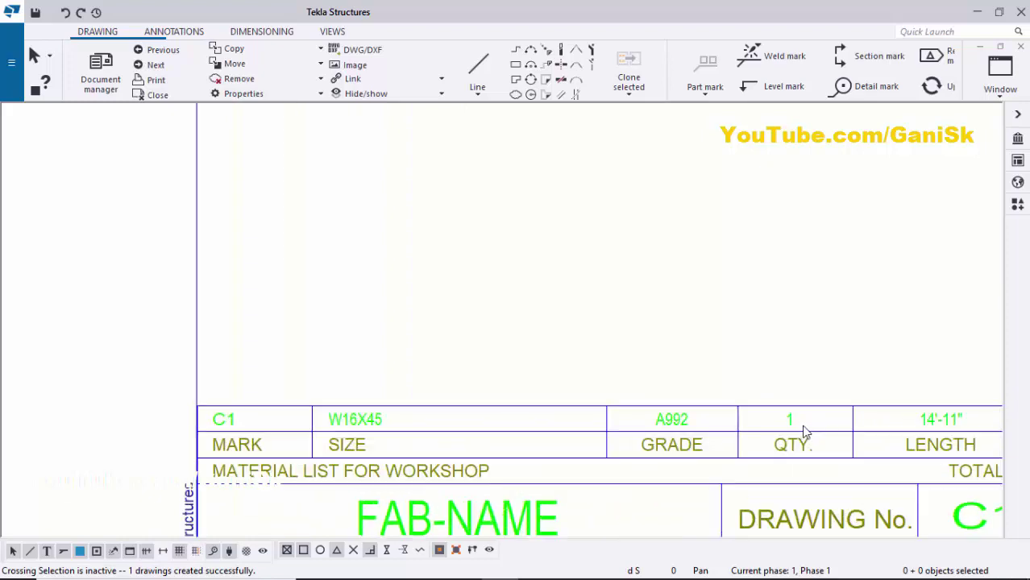
scroll(889, 437, "up", 2)
scroll(887, 435, "down", 4)
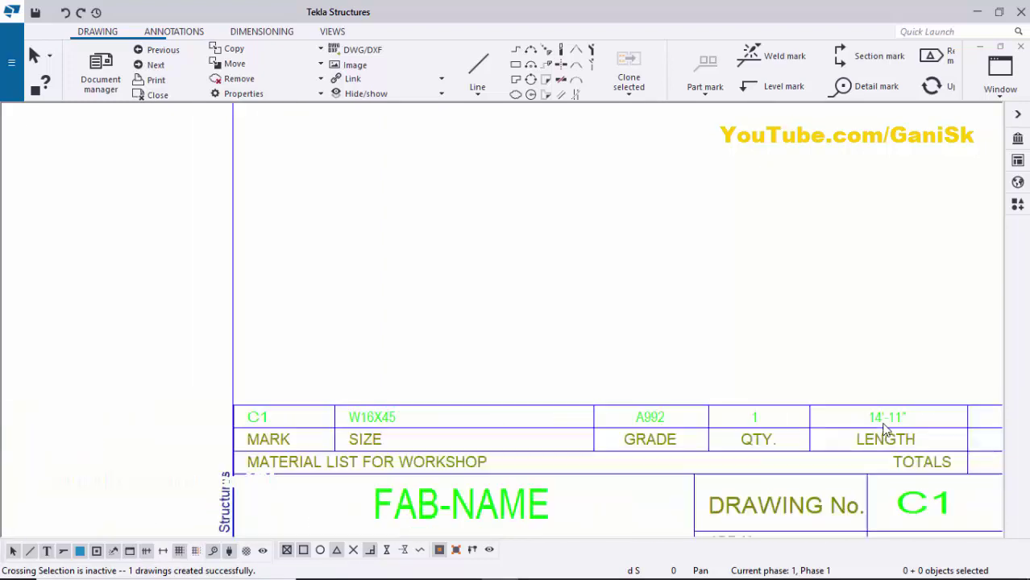
Examine the area, weight and in-assembly entries of the column drawing's workshop material list
scroll(885, 433, "up", 4)
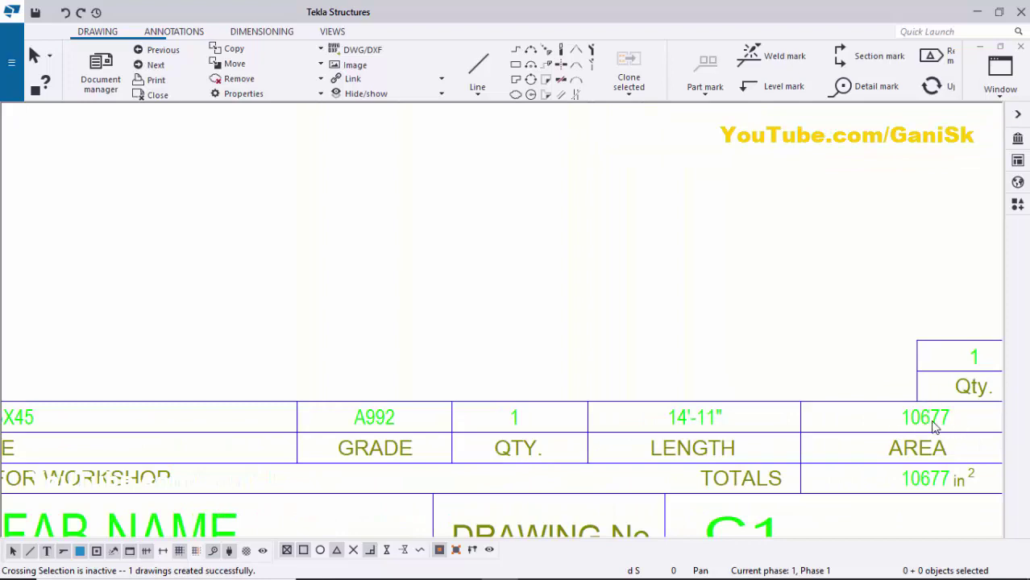
scroll(927, 423, "down", 3)
scroll(925, 418, "down", 5)
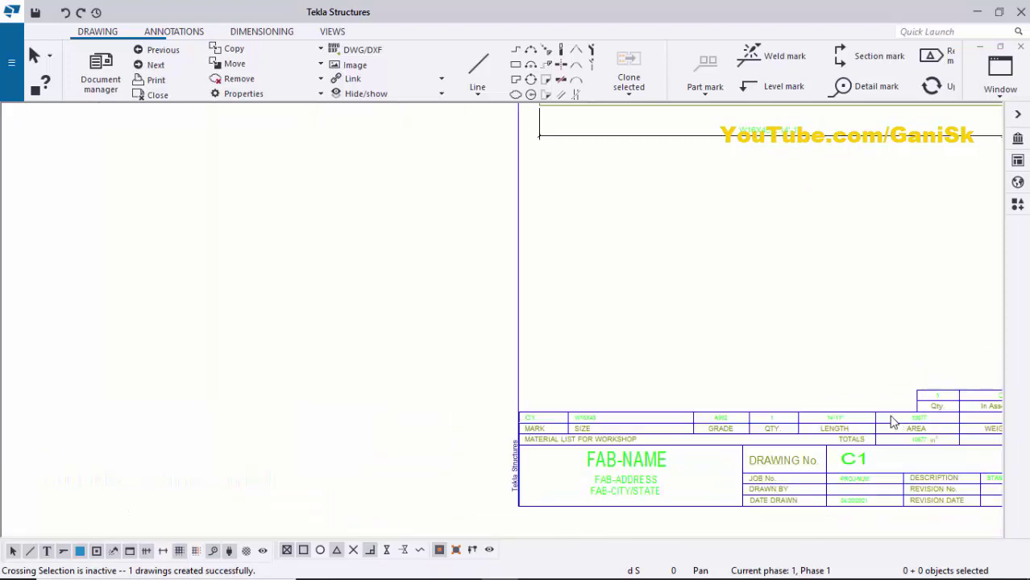
scroll(935, 407, "up", 3)
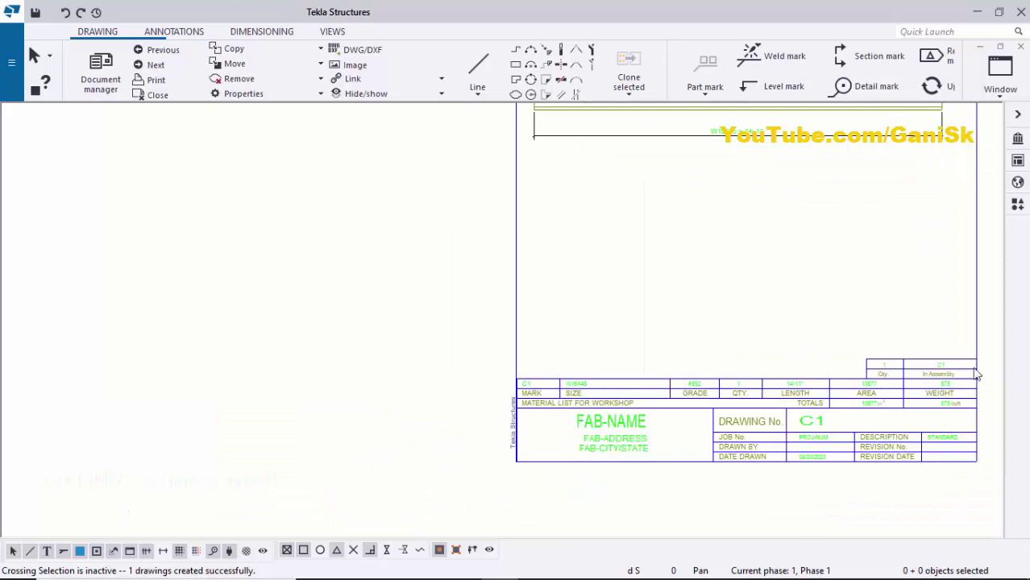
scroll(928, 347, "down", 4)
scroll(826, 308, "up", 2)
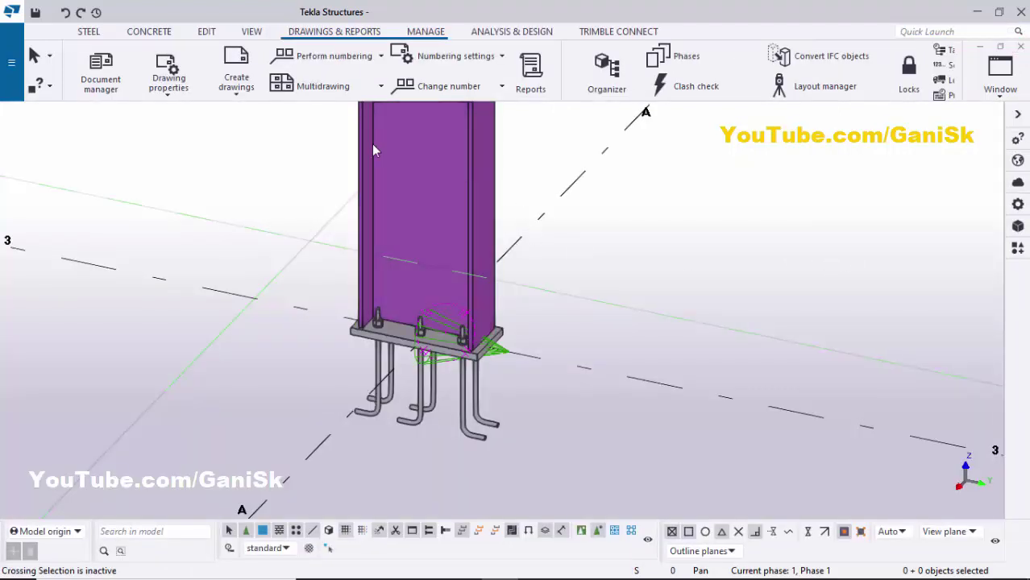
Open the base plate's single-part drawing BP.1 from the Document manager and close the manager
left_click(96, 80)
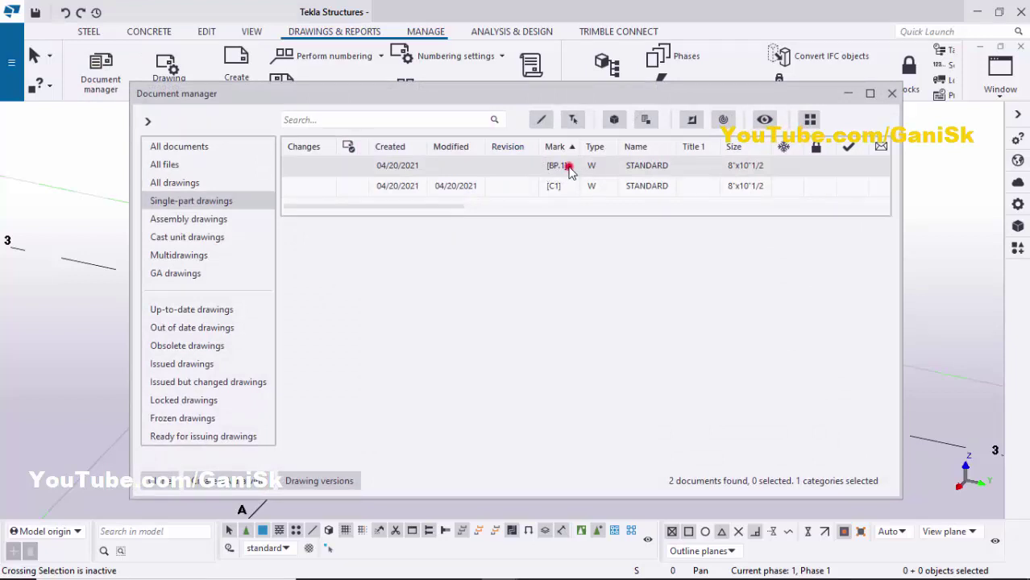
double_click(568, 167)
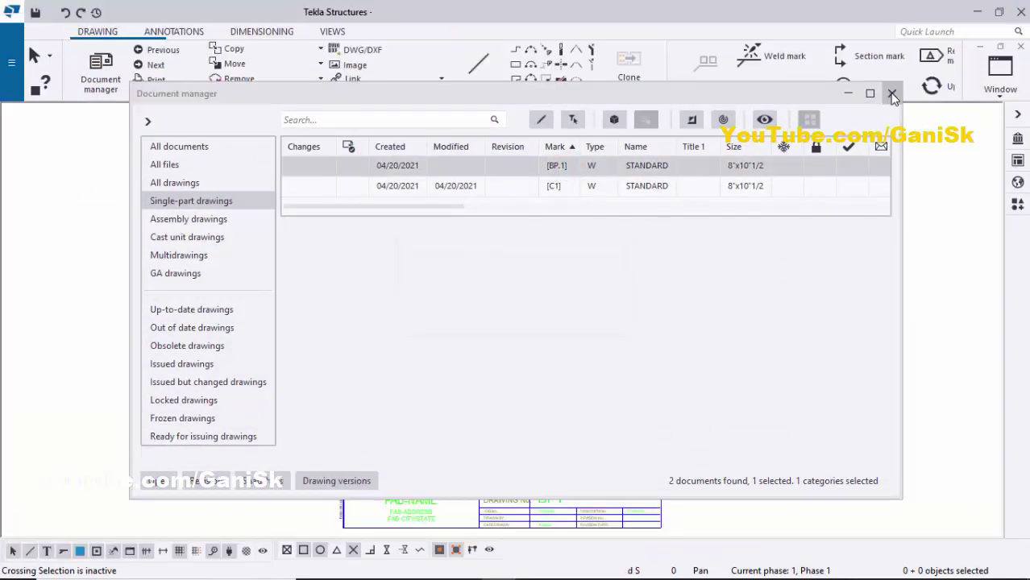
left_click(892, 96)
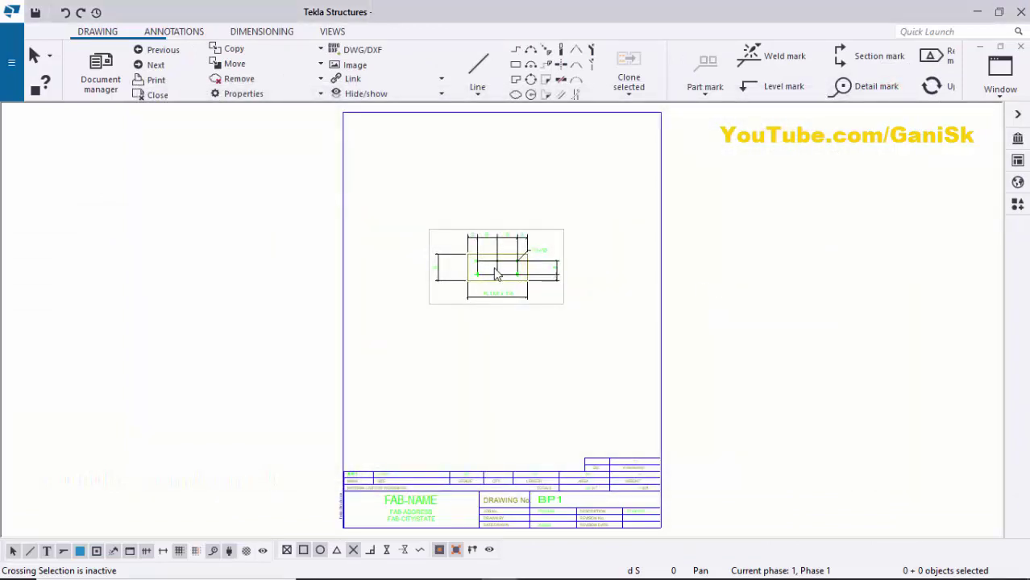
scroll(493, 266, "up", 3)
scroll(516, 242, "down", 2)
scroll(548, 223, "up", 4)
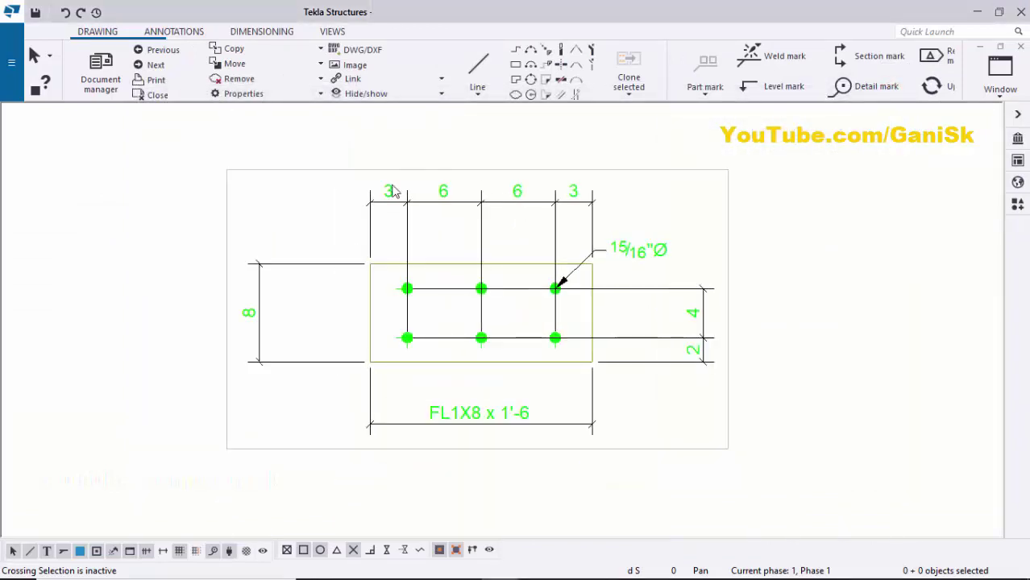
scroll(596, 266, "down", 3)
scroll(608, 314, "up", 2)
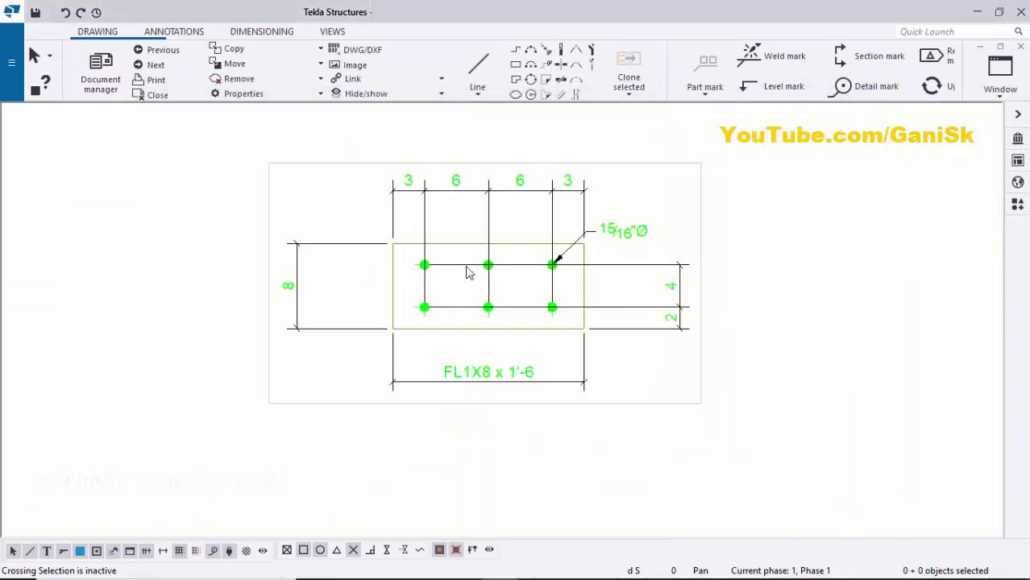
Move the overall length dimension below the plate and the hole spacing dimensions above it closer to the plate edges
scroll(472, 359, "up", 2)
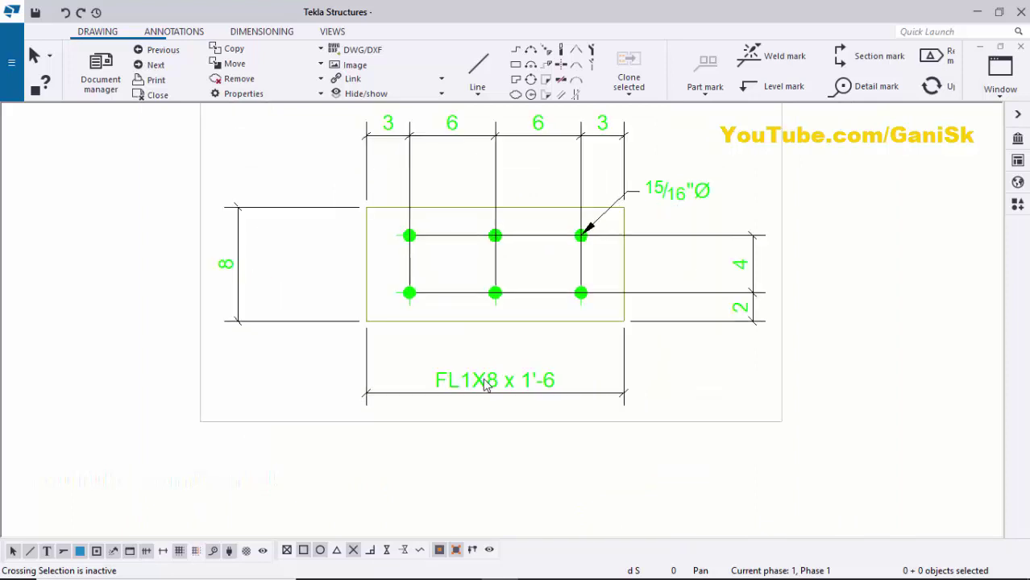
left_click(486, 385)
left_click_drag(488, 384, 496, 353)
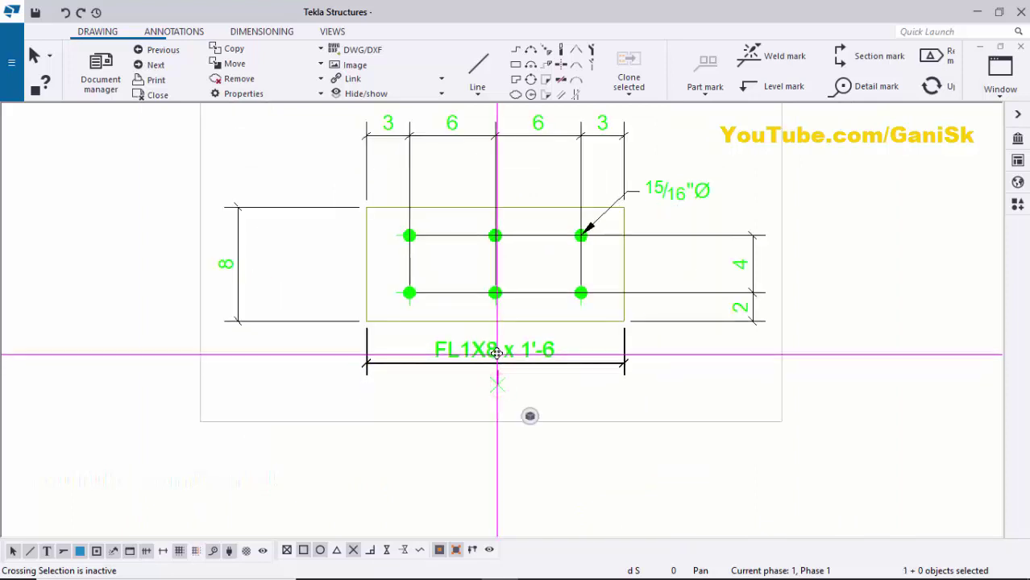
left_click(457, 454)
scroll(500, 242, "down", 2)
scroll(513, 177, "up", 2)
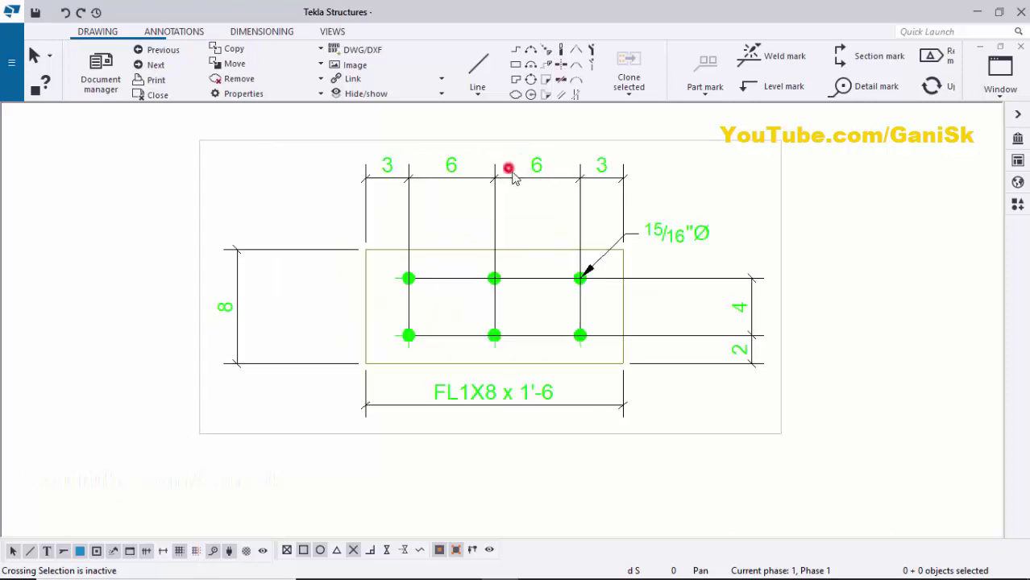
left_click(507, 172)
left_click_drag(494, 176, 492, 211)
Reposition the 15/16"Ø hole mark beside the plate's upper-right corner
left_click(707, 233)
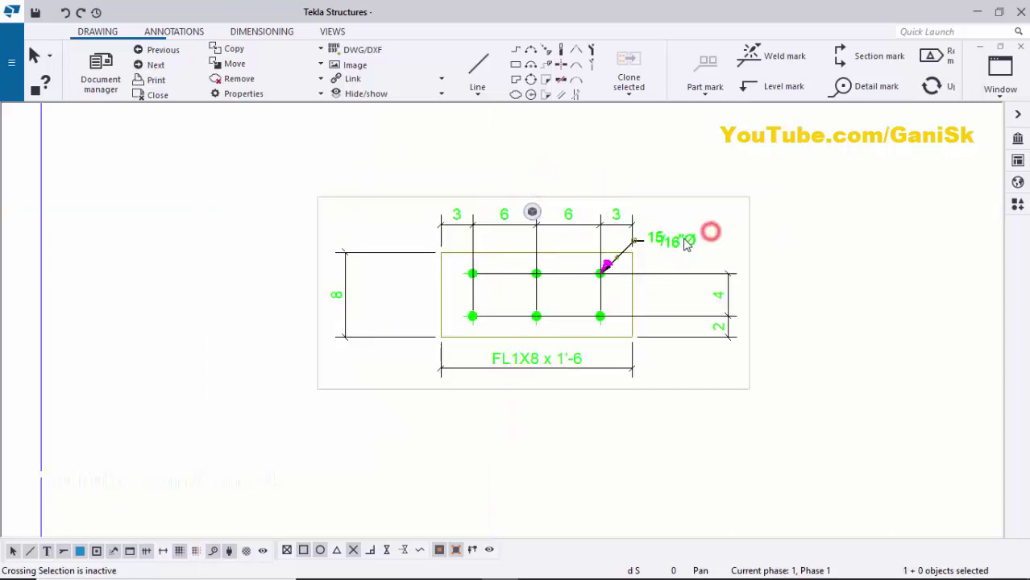
scroll(693, 236, "up", 1)
mouse_move(658, 251)
left_mouse_down()
mouse_move(651, 258)
mouse_move(669, 223)
mouse_move(656, 226)
left_mouse_up()
scroll(713, 224, "up", 3)
Move the vertical hole dimensions and the plate width dimension closer to the two short ends of the plate
left_click(748, 357)
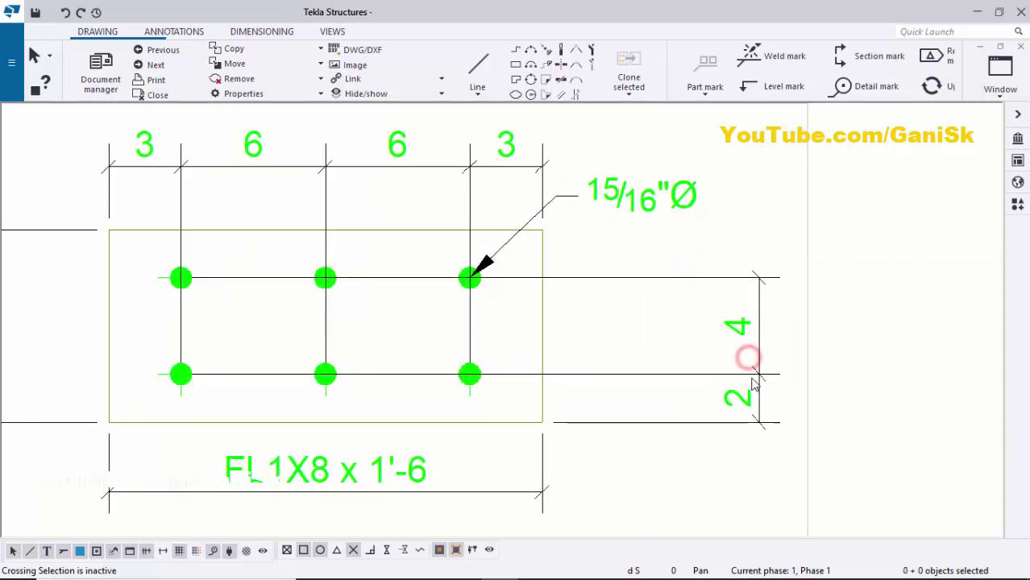
left_click(754, 378)
left_click_drag(750, 406, 621, 403)
left_click(666, 340)
scroll(593, 352, "down", 3)
scroll(317, 356, "down", 2)
scroll(340, 323, "up", 2)
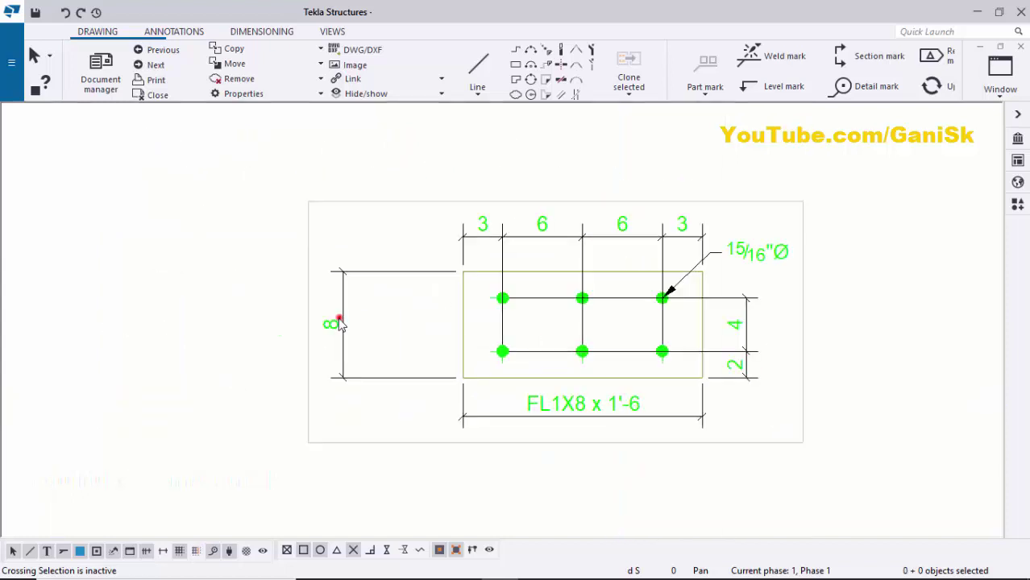
left_click_drag(340, 322, 427, 322)
left_click(226, 311)
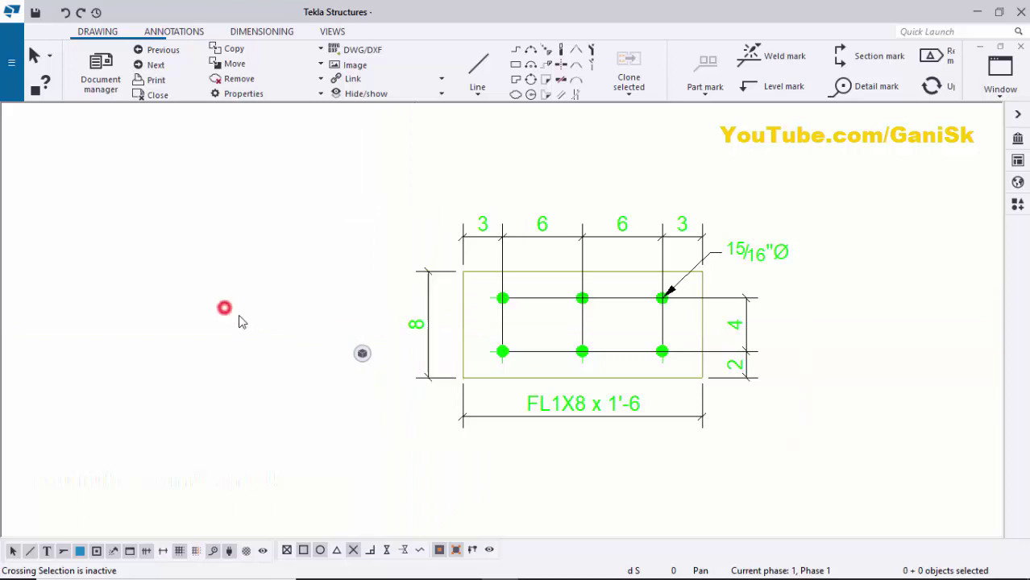
Add a part mark to the base plate using the applied mark properties
scroll(667, 338, "up", 4)
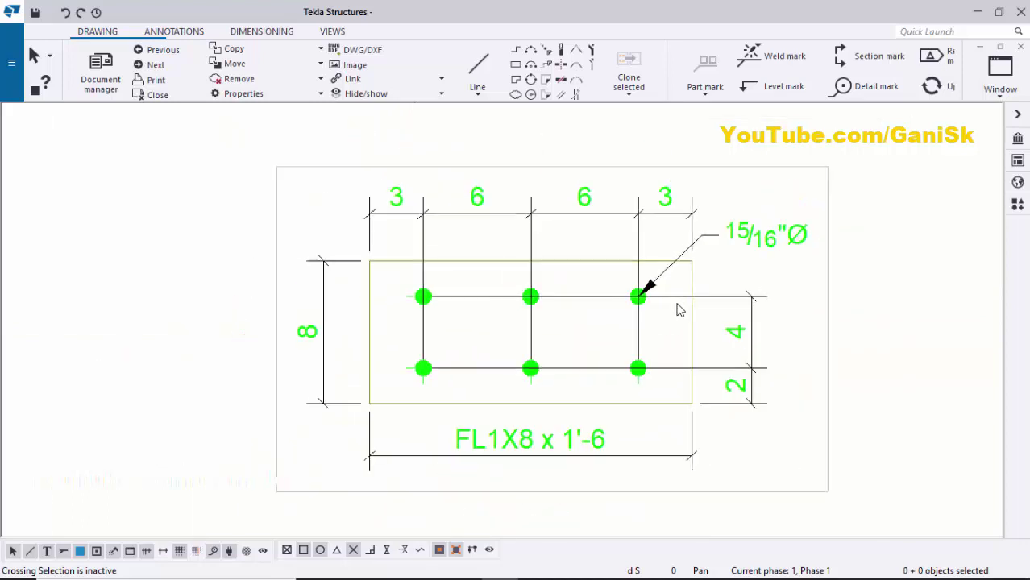
scroll(690, 288, "up", 2)
left_click(694, 287)
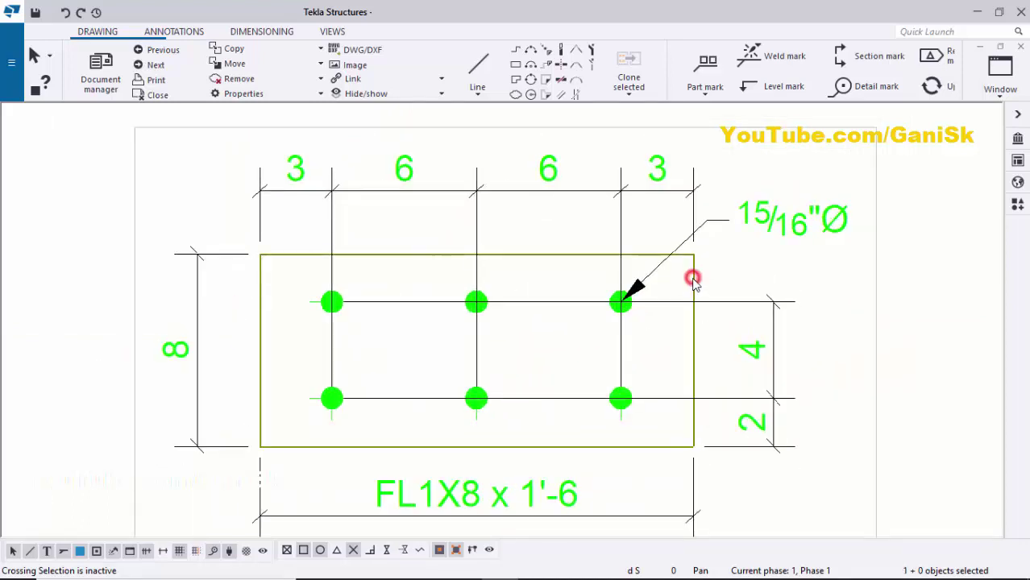
right_click(693, 287)
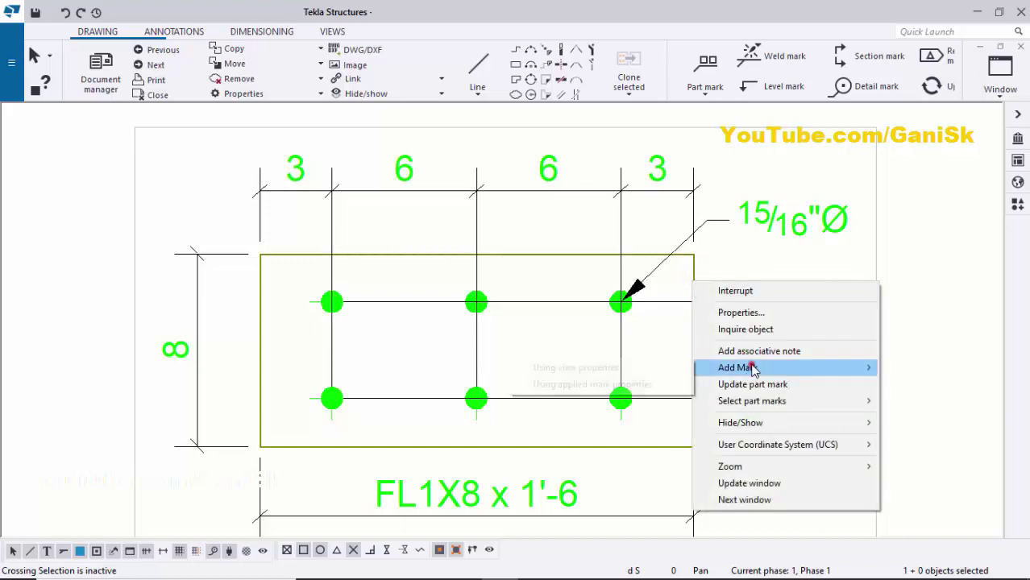
mouse_move(751, 367)
left_click(650, 385)
scroll(599, 328, "down", 3)
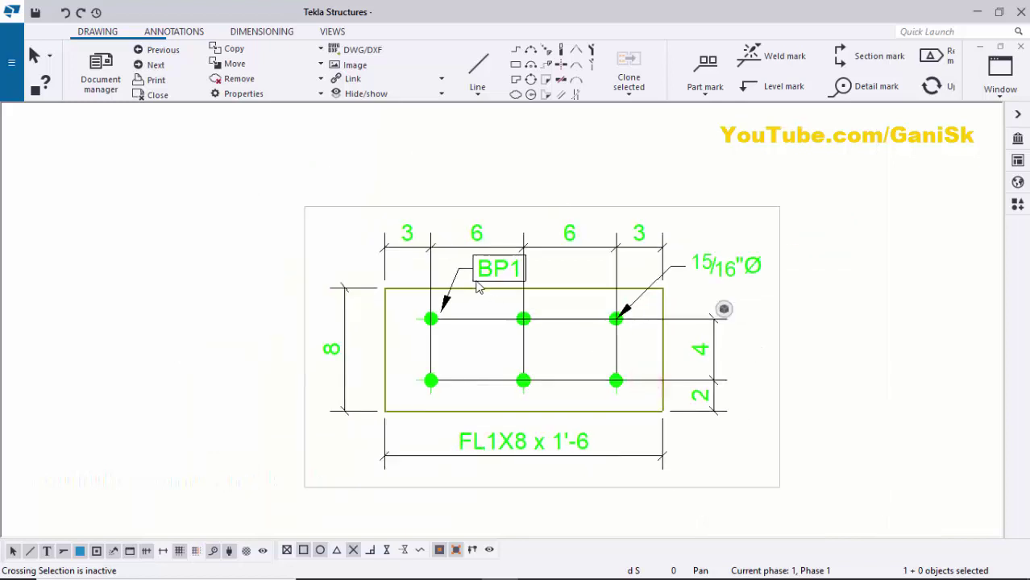
Move the BP1 part mark to the plate's right end, just below the hole diameter mark
left_click(487, 272)
left_click_drag(515, 272, 460, 272)
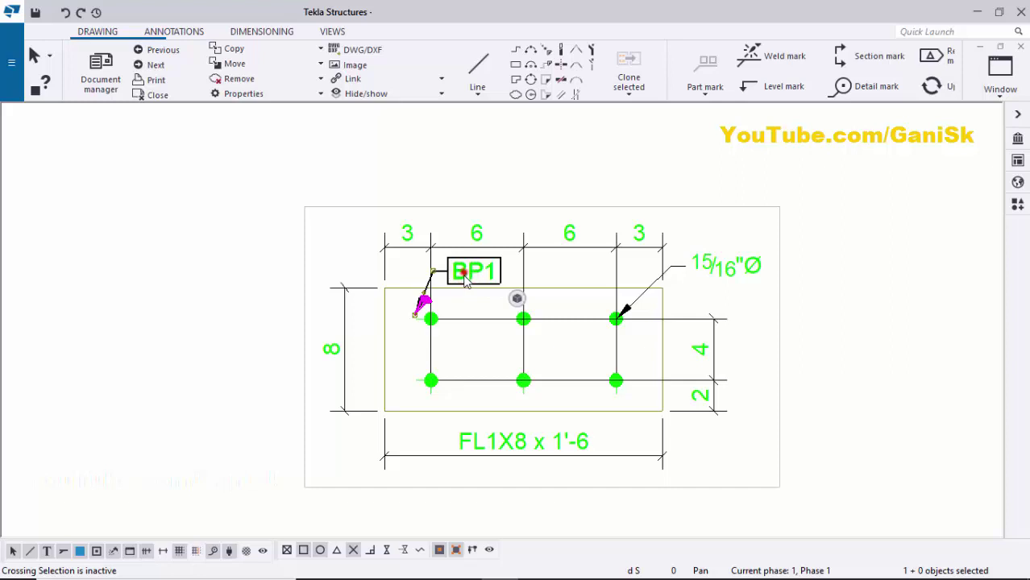
mouse_move(466, 281)
left_mouse_down()
mouse_move(703, 267)
mouse_move(709, 284)
mouse_move(701, 223)
mouse_move(702, 280)
left_mouse_up()
left_click(820, 283)
scroll(723, 300, "up", 1)
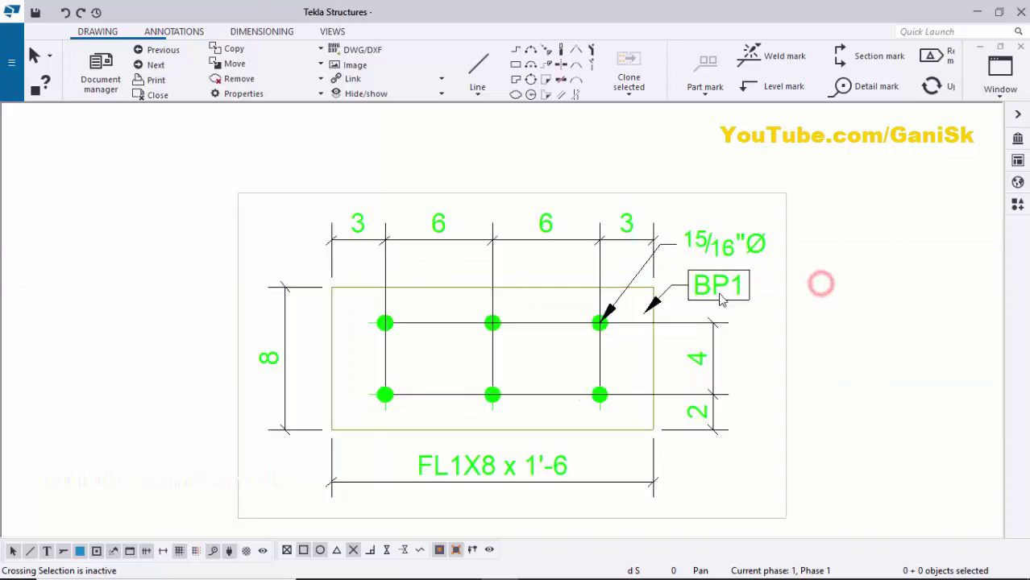
Check how large the base plate view appears on the drawing sheet
scroll(723, 300, "up", 1)
scroll(816, 326, "down", 3)
left_click(814, 325)
scroll(795, 345, "down", 1)
scroll(758, 318, "up", 1)
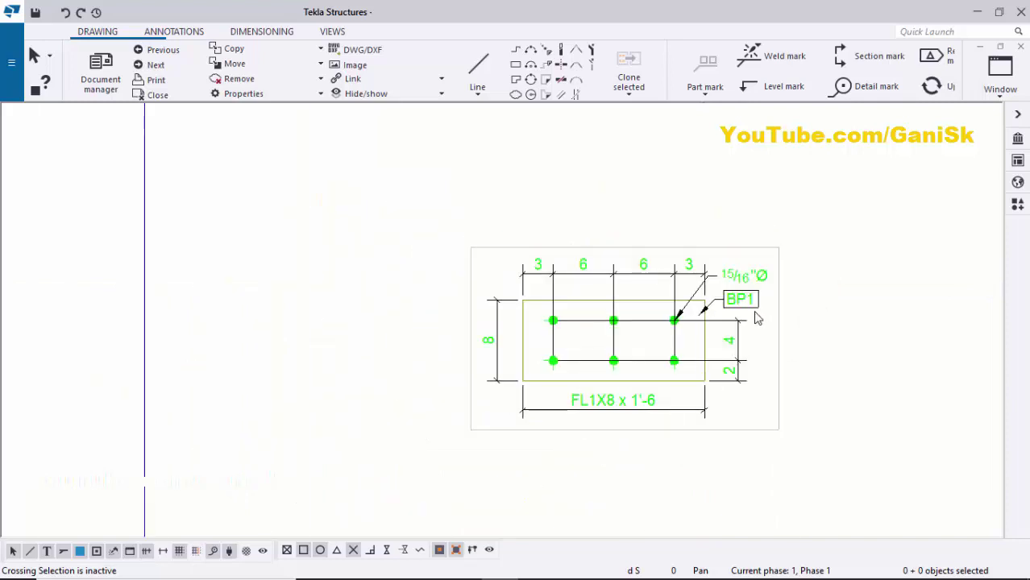
scroll(758, 320, "up", 1)
scroll(733, 387, "down", 3)
scroll(713, 435, "up", 1)
scroll(696, 404, "down", 1)
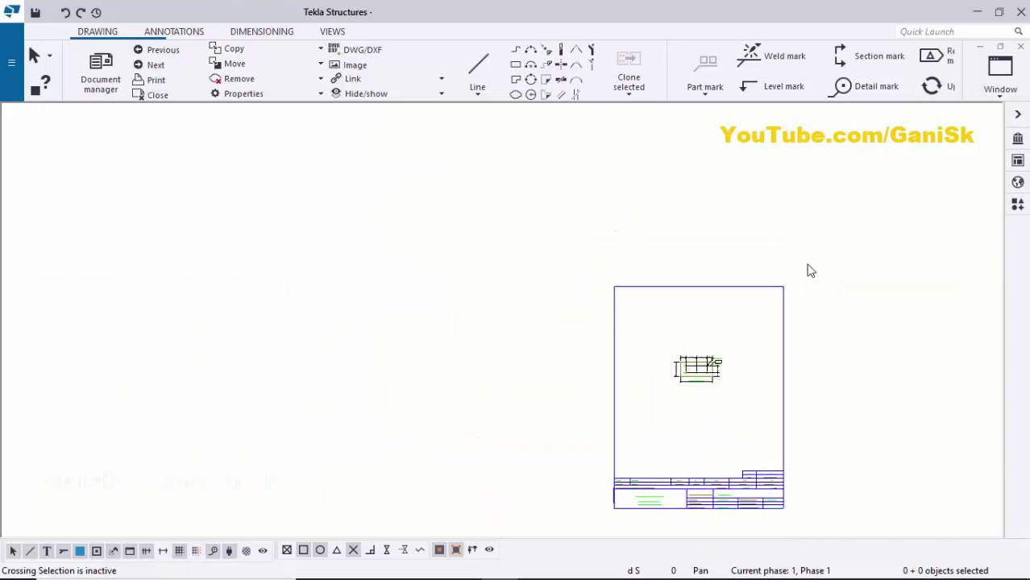
Set the base plate view's scale to 1/6 in its view properties and apply the change
scroll(698, 352, "up", 3)
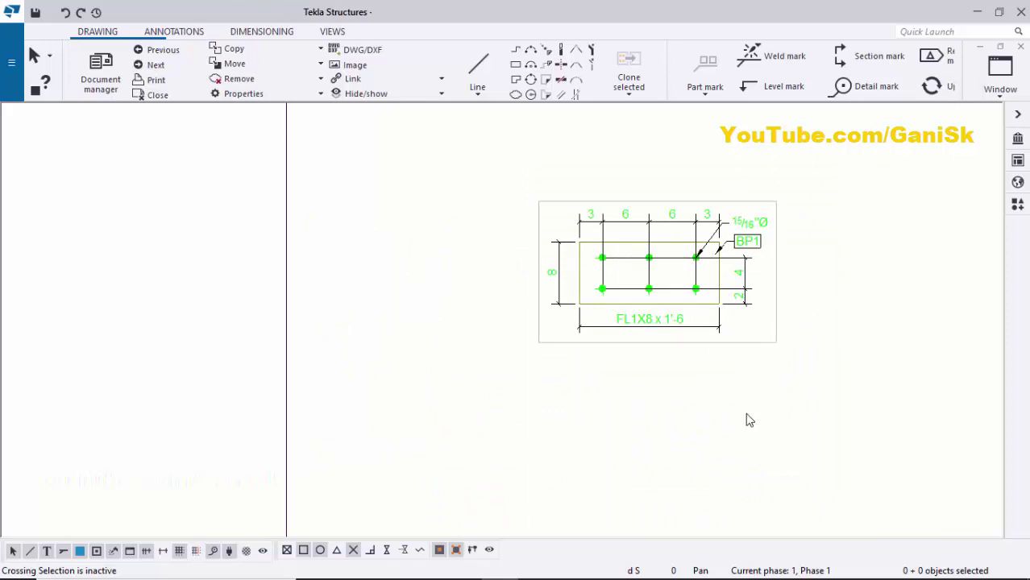
scroll(748, 379, "up", 1)
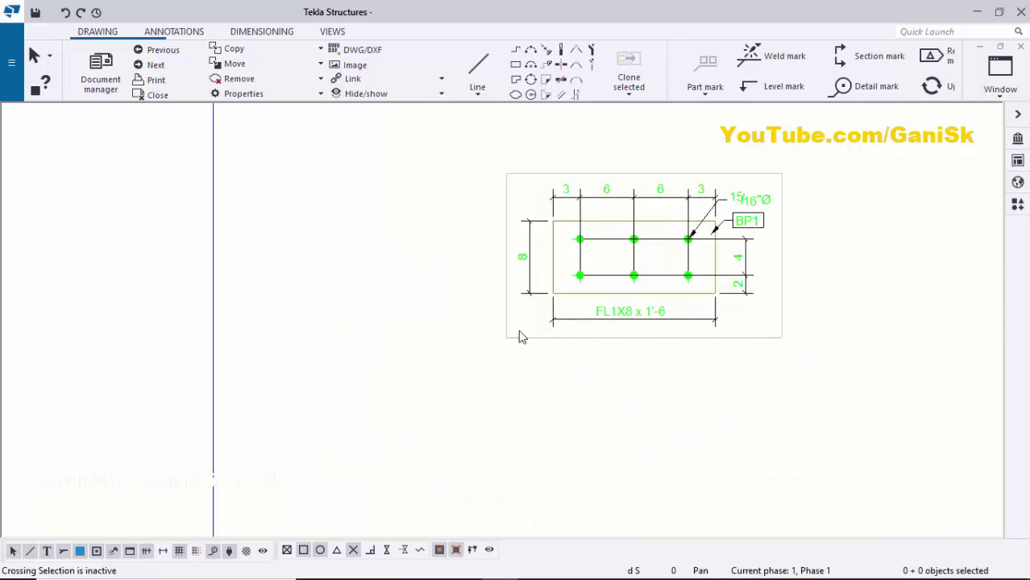
double_click(752, 342)
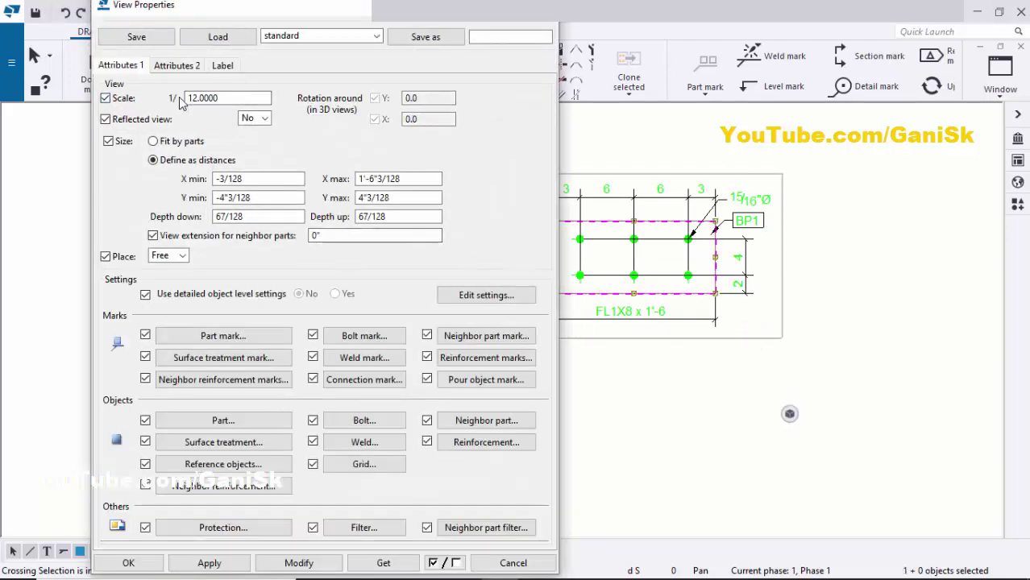
double_click(224, 98)
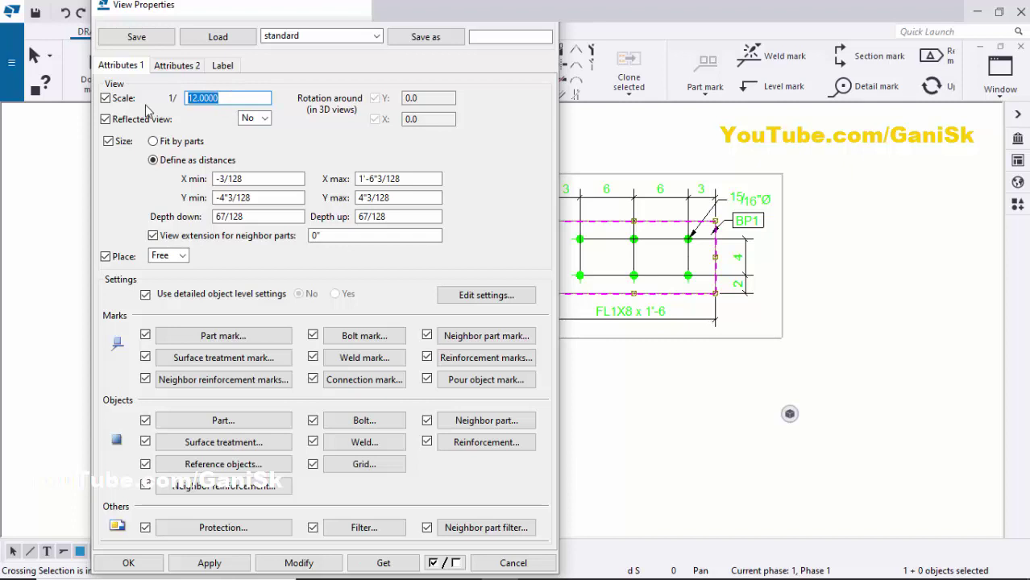
type("6")
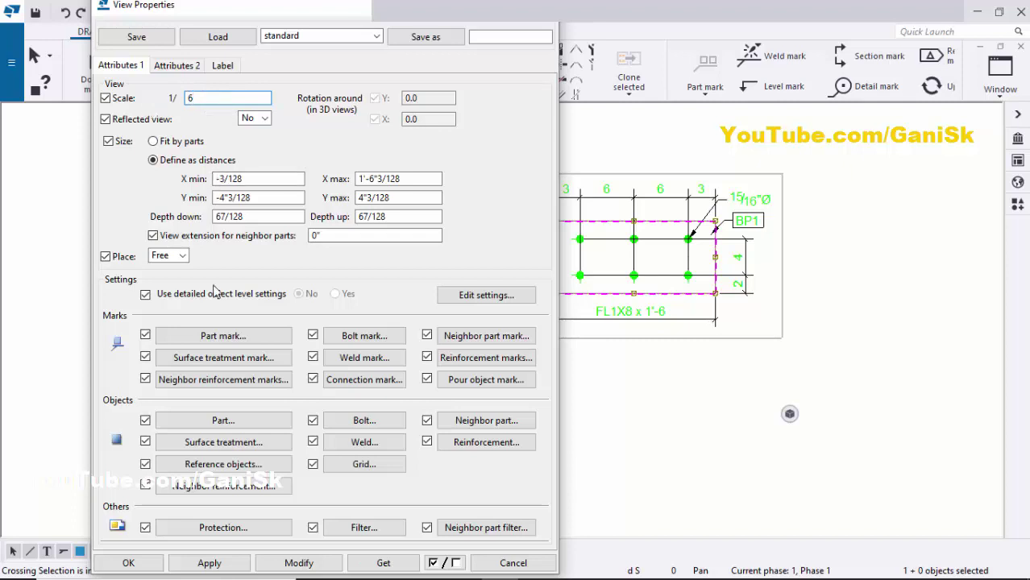
left_click(299, 563)
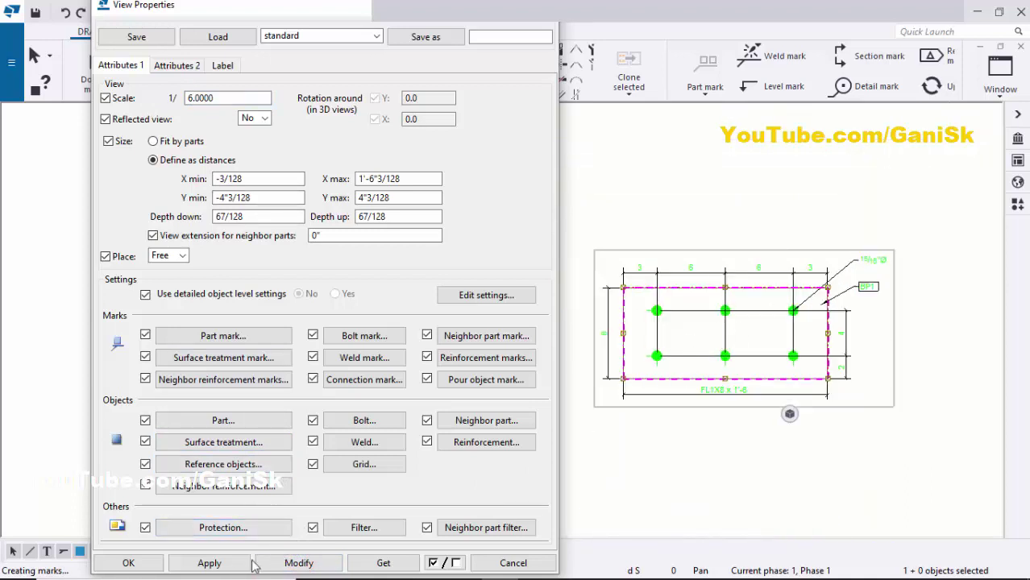
left_click(139, 563)
left_click(678, 476)
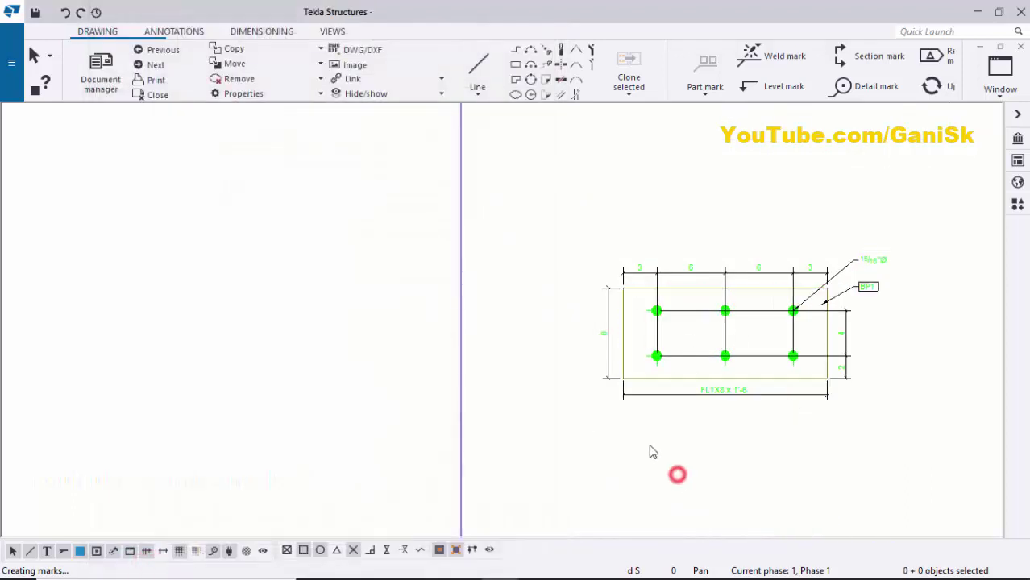
Move the BP1 part mark and the 15/16"Ø hole mark closer to the plate's upper-right corner
scroll(833, 318, "up", 5)
left_click(909, 336)
mouse_move(908, 336)
left_mouse_down()
mouse_move(885, 275)
mouse_move(872, 296)
left_mouse_up()
left_click(918, 200)
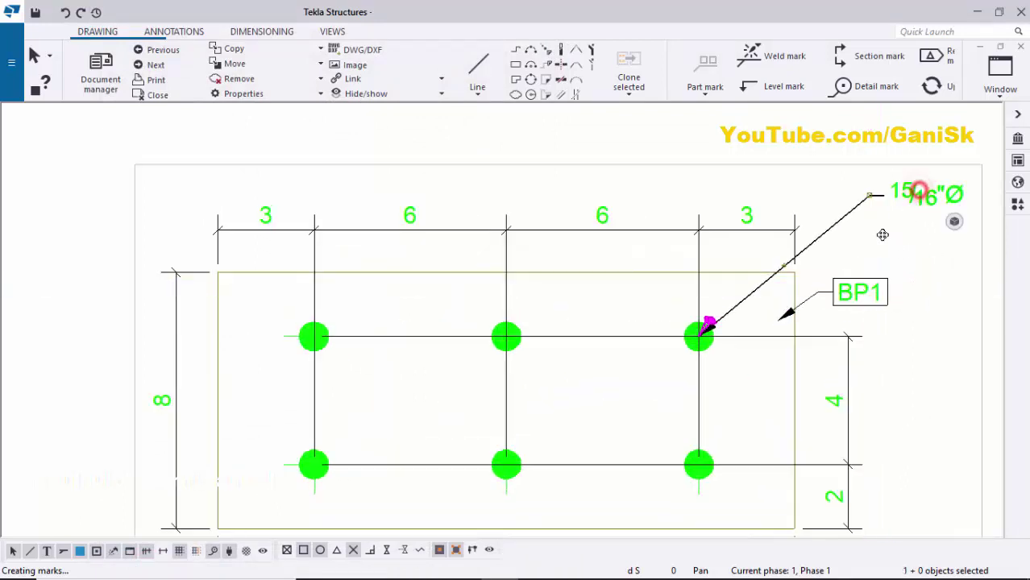
left_click_drag(927, 202, 856, 252)
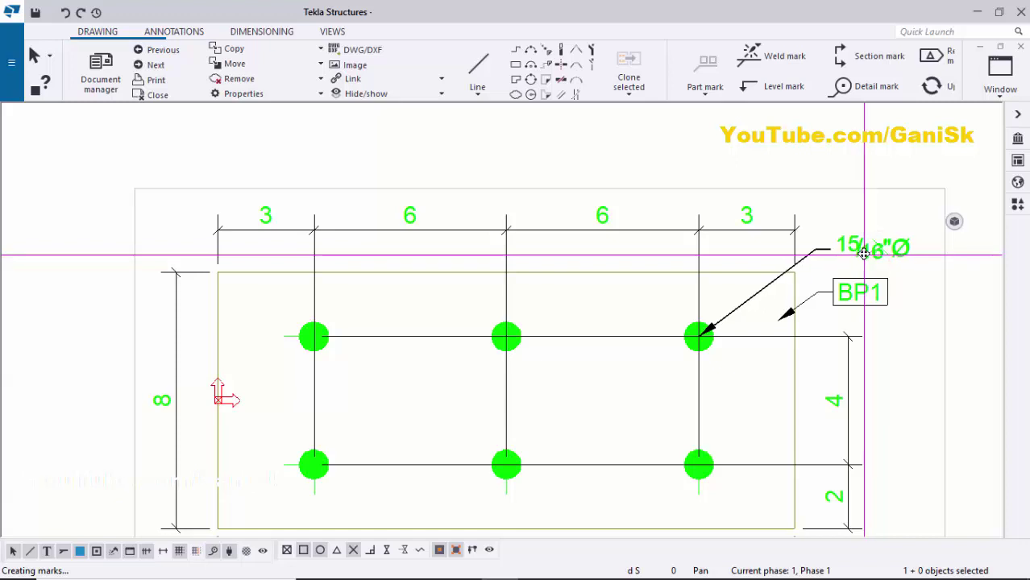
scroll(870, 256, "up", 2)
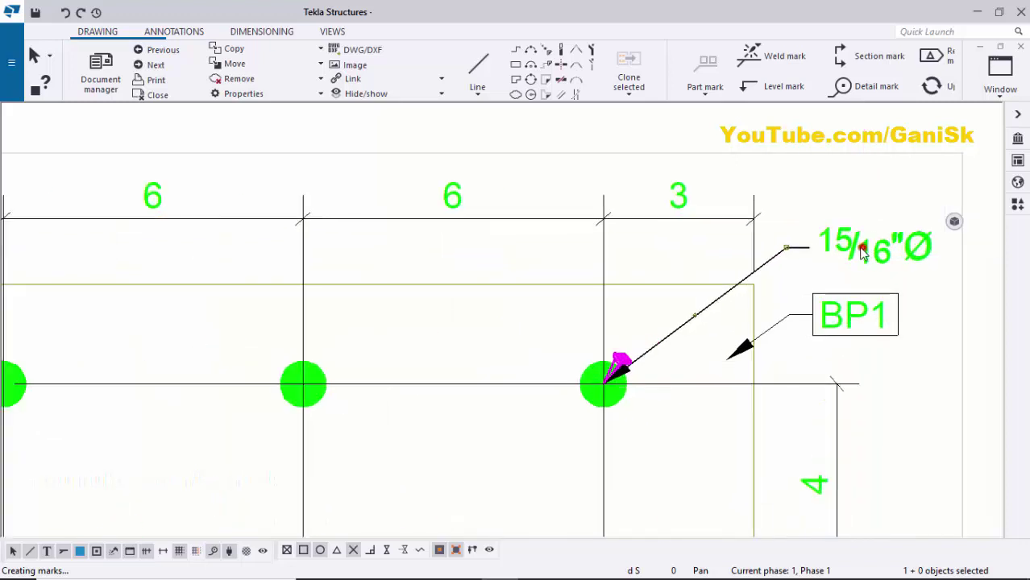
left_click_drag(862, 252, 842, 248)
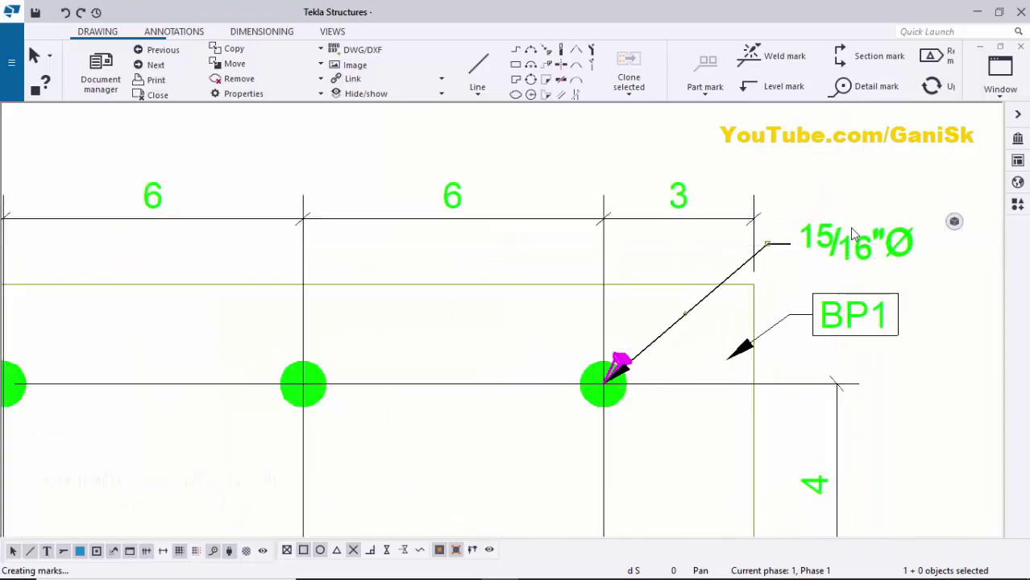
Nudge the BP1 part mark slightly so that it sits neatly beneath the 15/16"Ø hole mark
scroll(852, 232, "down", 3)
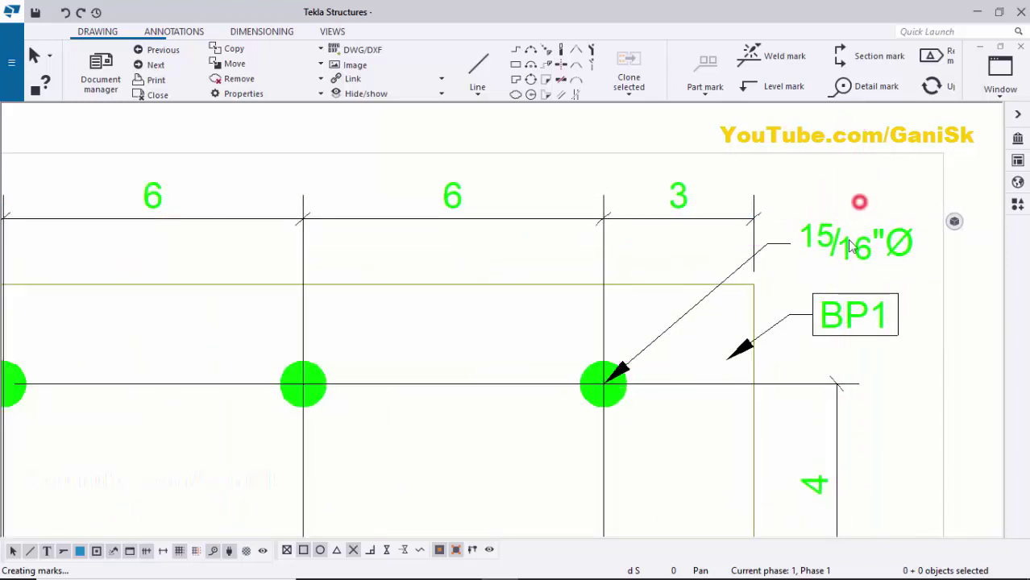
left_click(858, 290)
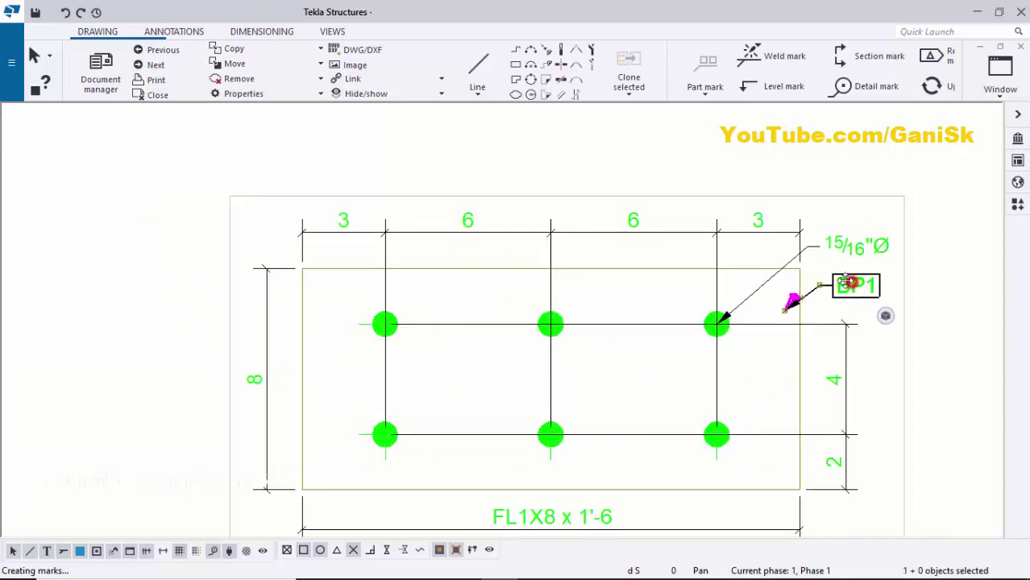
mouse_move(848, 282)
left_mouse_down()
mouse_move(556, 278)
mouse_move(810, 297)
mouse_move(633, 261)
mouse_move(864, 277)
mouse_move(851, 284)
left_mouse_up()
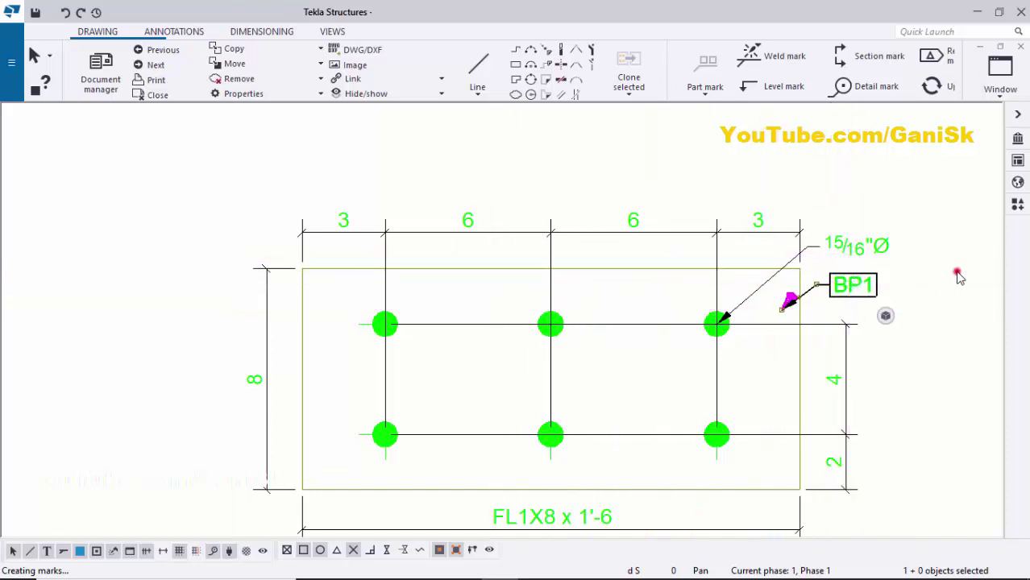
left_click(957, 276)
Delete the vertical hole spacing dimension at the right end of the base plate
scroll(957, 274, "down", 2)
scroll(865, 307, "up", 1)
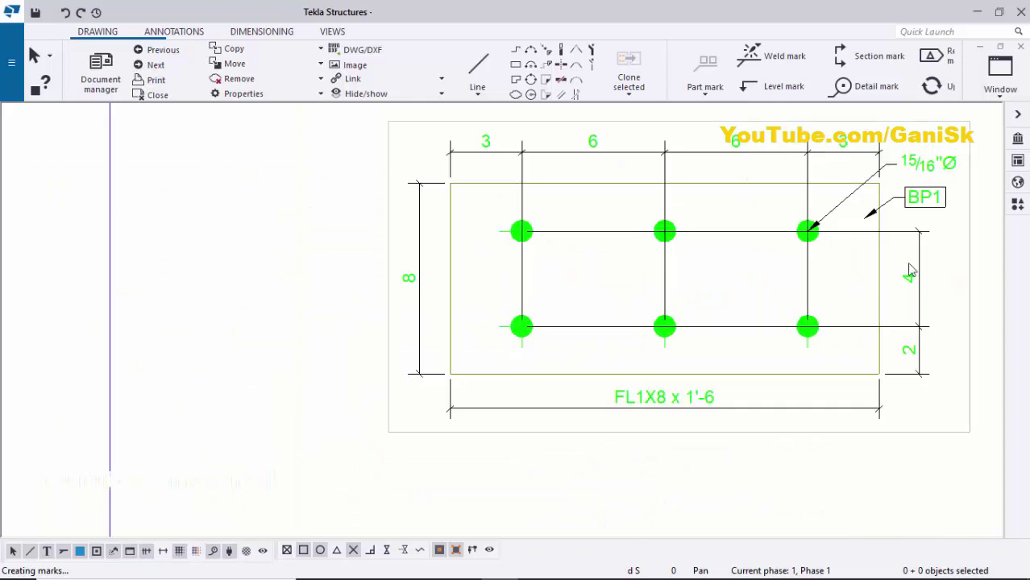
left_click(916, 329)
key("Delete")
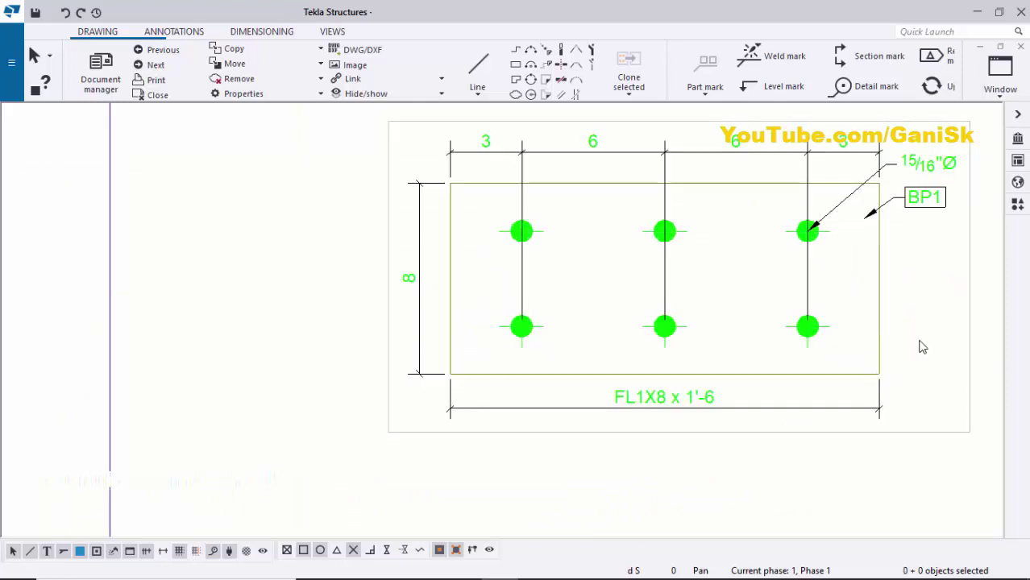
Move the overall 8 height dimension farther out from the plate's left edge
scroll(732, 318, "down", 1)
scroll(508, 293, "up", 2)
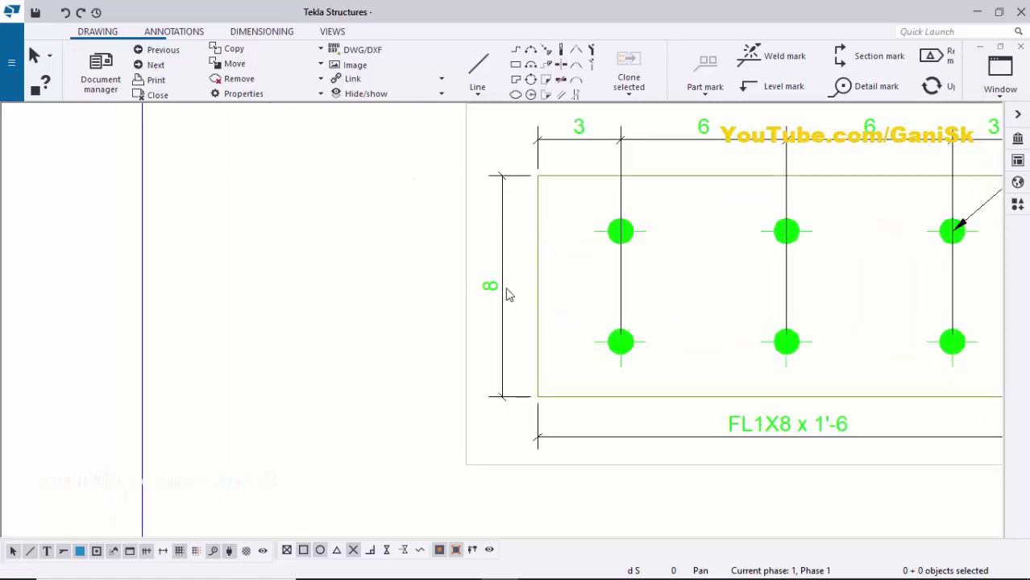
left_click_drag(497, 292, 431, 292)
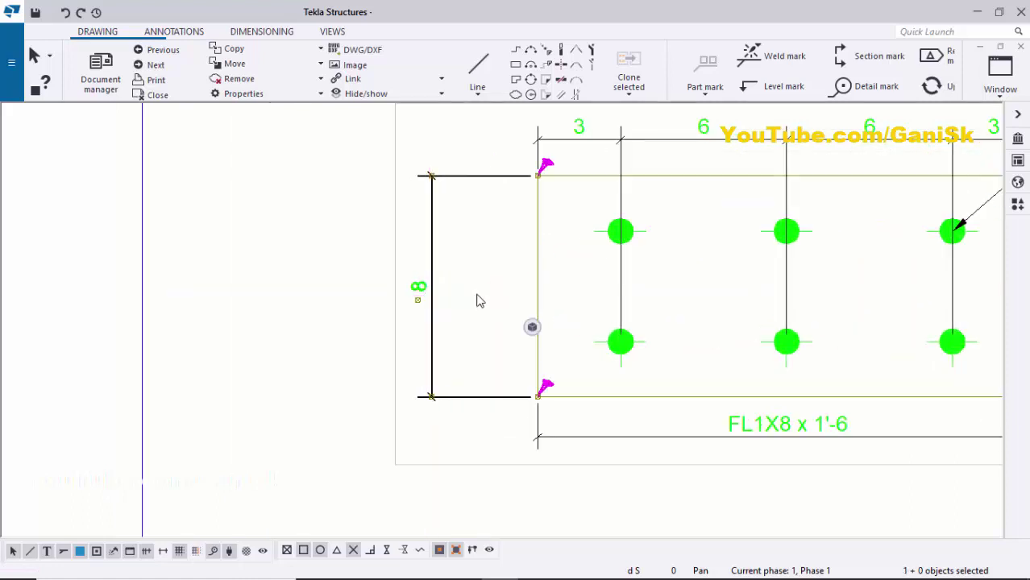
left_click(476, 293)
Add a vertical dimension from the plate's lower-left corner through both hole rows to the upper-left corner, placed inside the overall height dimension
left_click(255, 31)
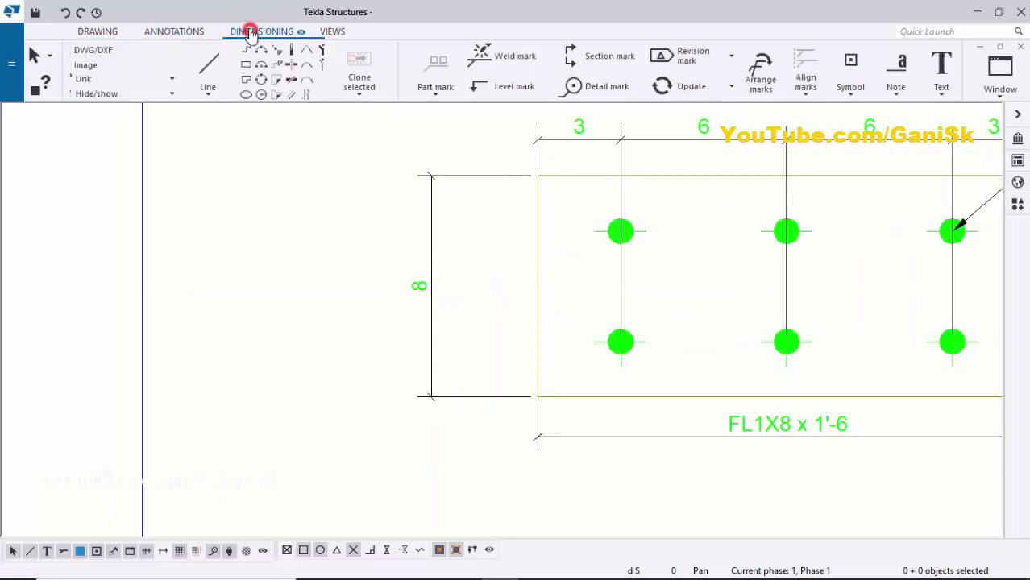
left_click(161, 78)
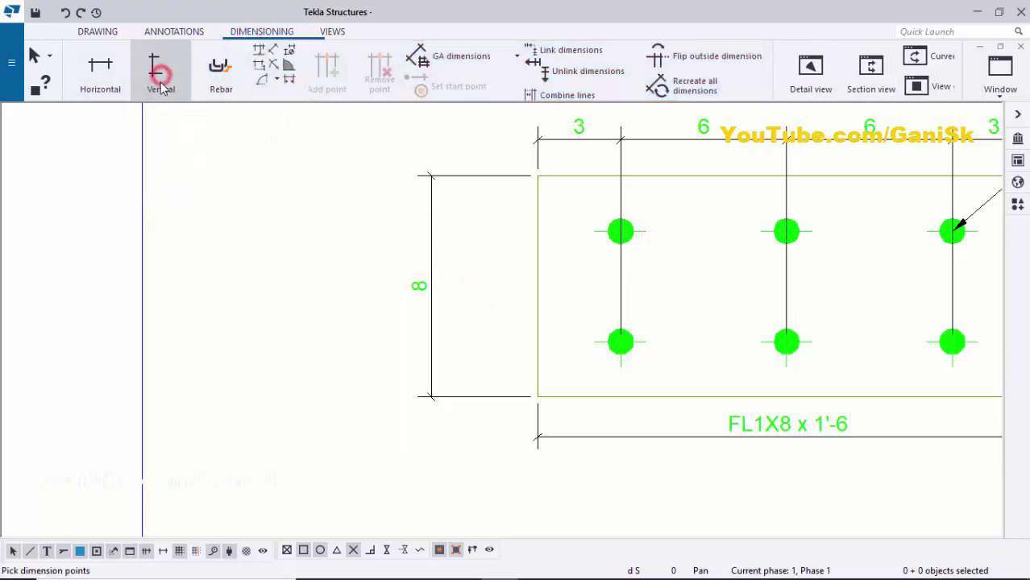
scroll(558, 359, "down", 2)
scroll(549, 363, "up", 2)
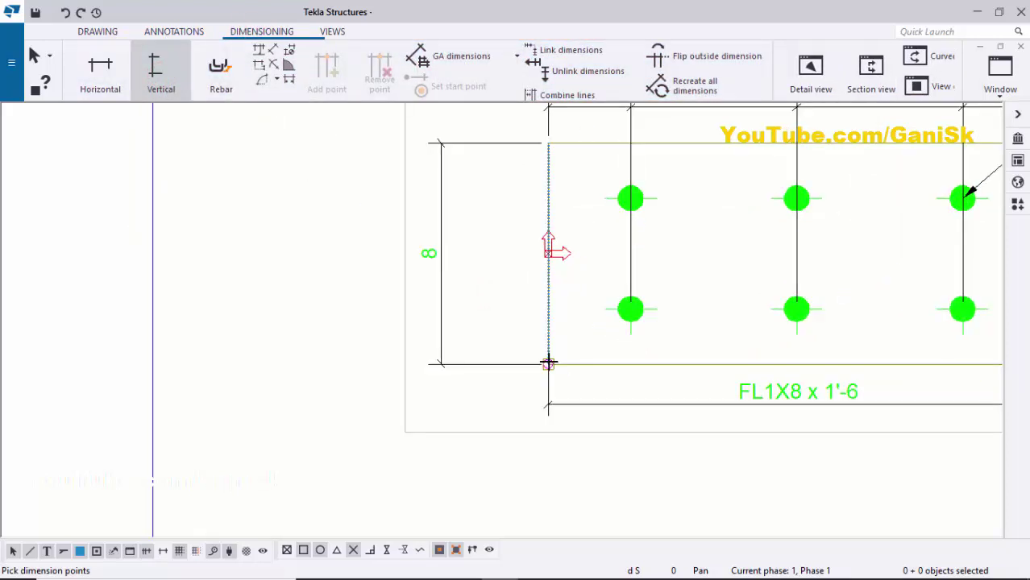
left_click(548, 362)
scroll(760, 292, "down", 2)
scroll(863, 314, "up", 2)
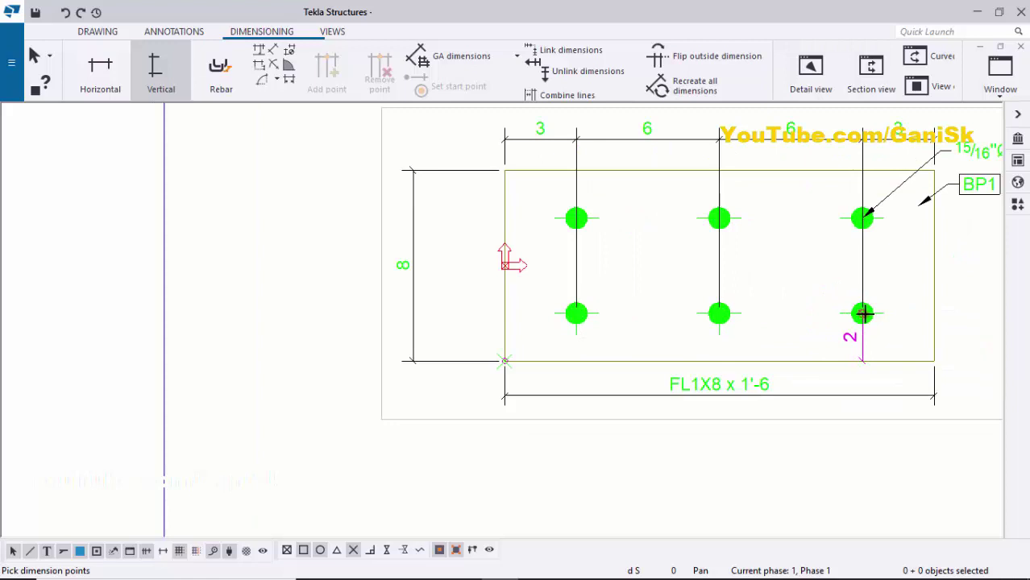
left_click(863, 312)
left_click(863, 218)
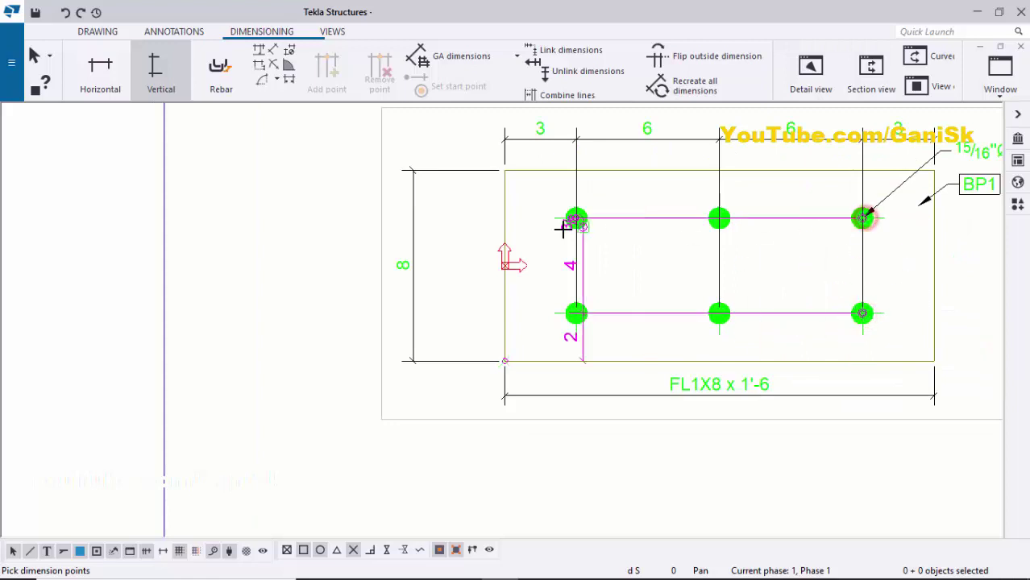
scroll(503, 161, "up", 2)
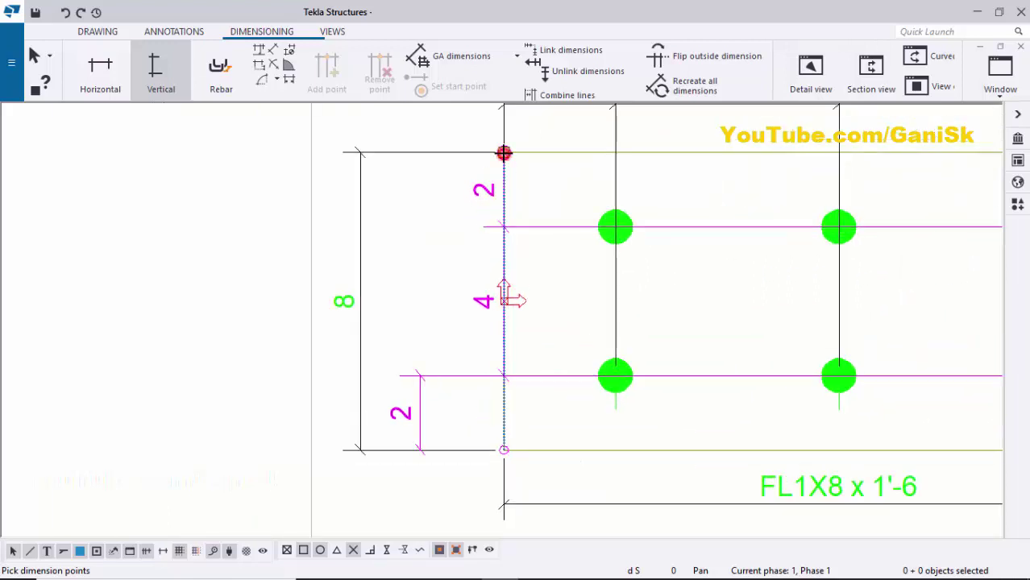
left_click(504, 152)
middle_click(503, 154)
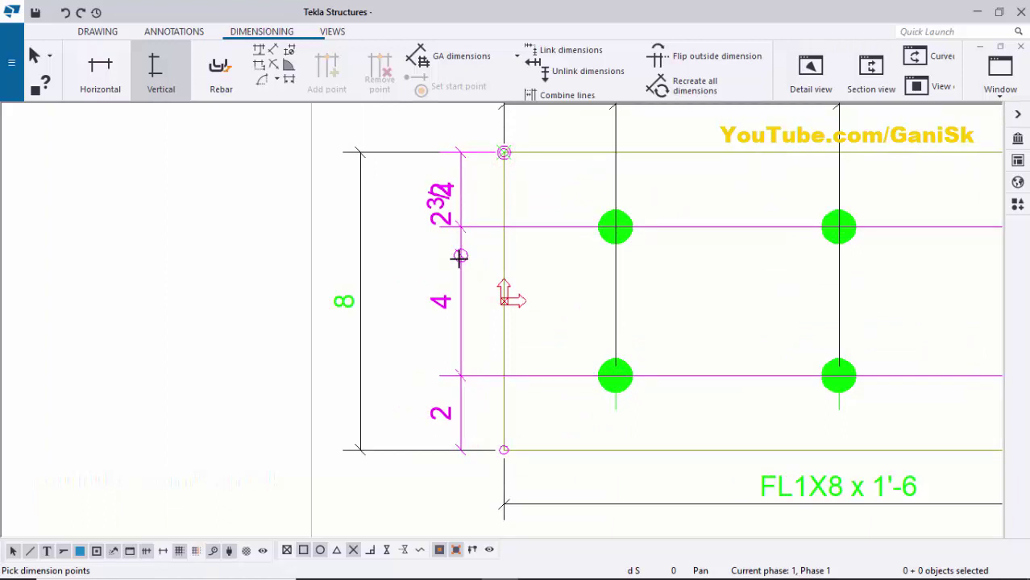
scroll(459, 256, "up", 1)
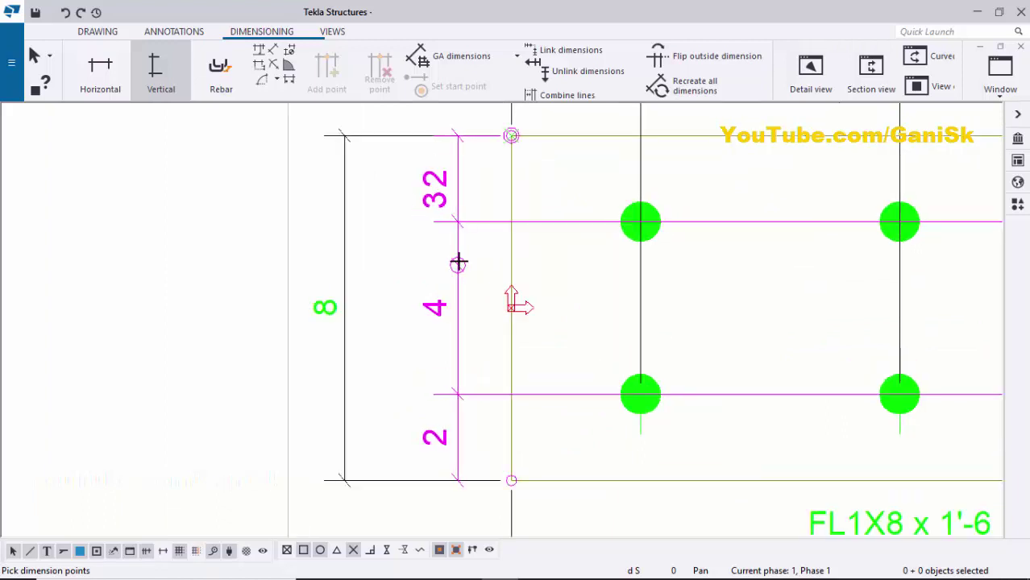
left_click(457, 257)
scroll(457, 257, "down", 1)
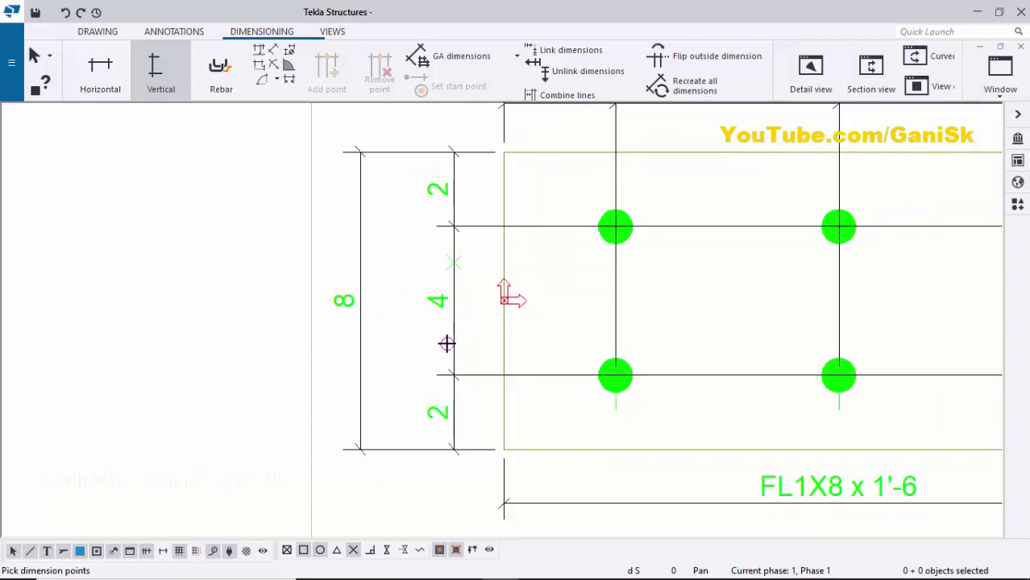
scroll(411, 339, "down", 4)
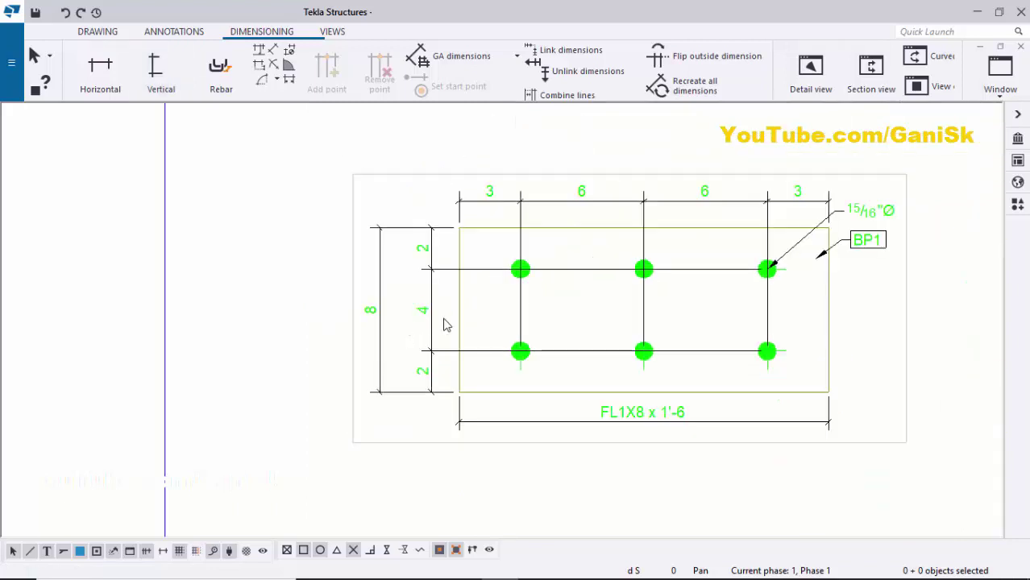
Adjust the vertical dimension spacing: shift the 2-4-2 line slightly away from the plate and the overall 8 line closer to it
scroll(444, 322, "up", 2)
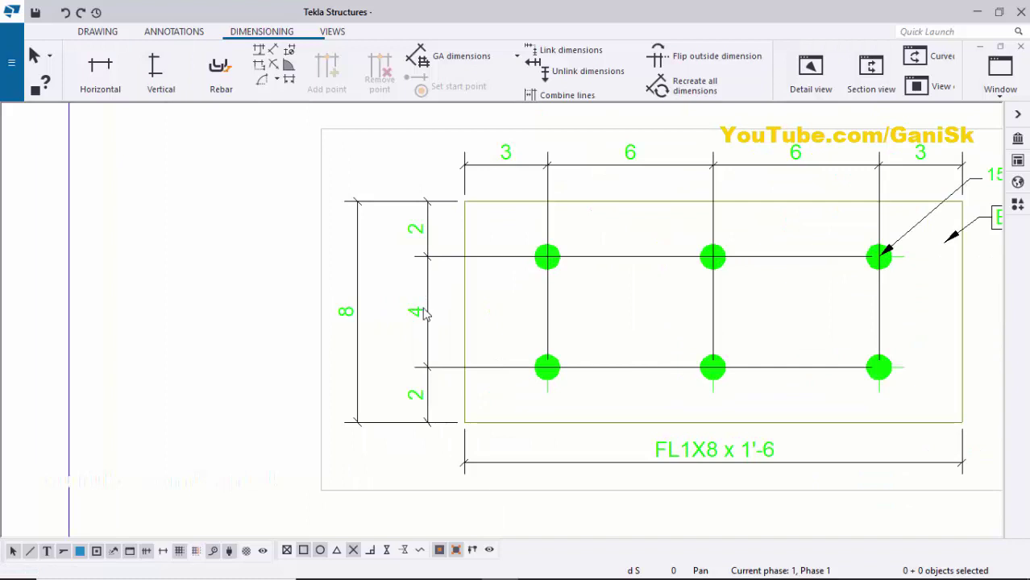
left_click(425, 314)
mouse_move(420, 313)
left_mouse_down()
mouse_move(424, 333)
mouse_move(382, 316)
mouse_move(392, 308)
mouse_move(340, 320)
mouse_move(355, 310)
mouse_move(411, 322)
mouse_move(346, 323)
mouse_move(379, 323)
mouse_move(366, 324)
left_mouse_up()
left_click(354, 316)
left_click(280, 321)
scroll(612, 266, "down", 3)
scroll(796, 413, "up", 2)
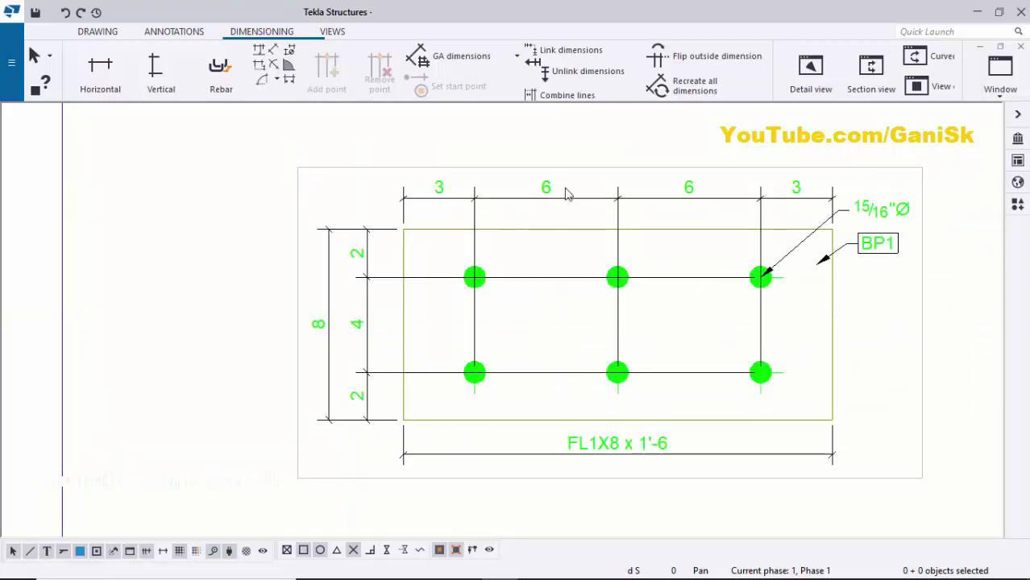
Delete the horizontal hole spacing dimension above the plate and move the FL1X8 x 1'-6 length dimension farther below the plate
left_click(619, 199)
key("Delete")
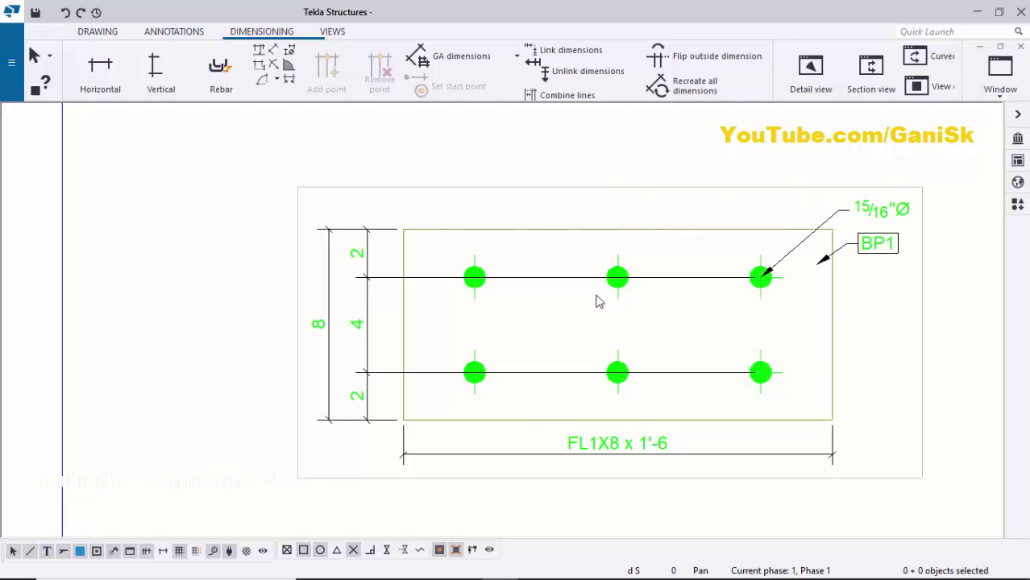
scroll(603, 428, "down", 2)
scroll(603, 419, "up", 2)
left_click(603, 414)
left_click_drag(621, 418, 616, 461)
left_click(527, 413)
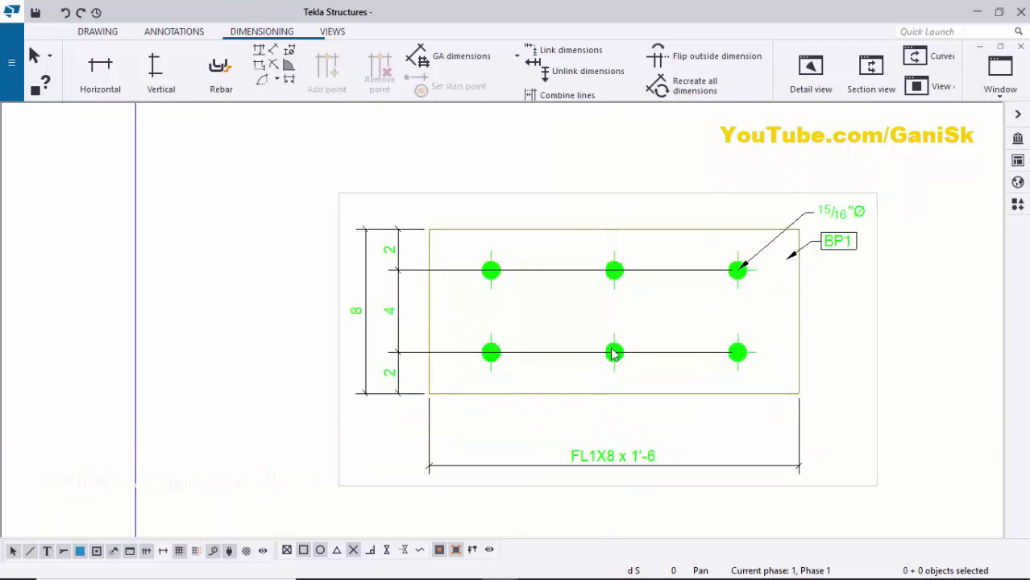
Add a horizontal dimension from the lower-left corner through the three hole columns to the lower-right corner, placed above the overall length dimension
left_click(100, 80)
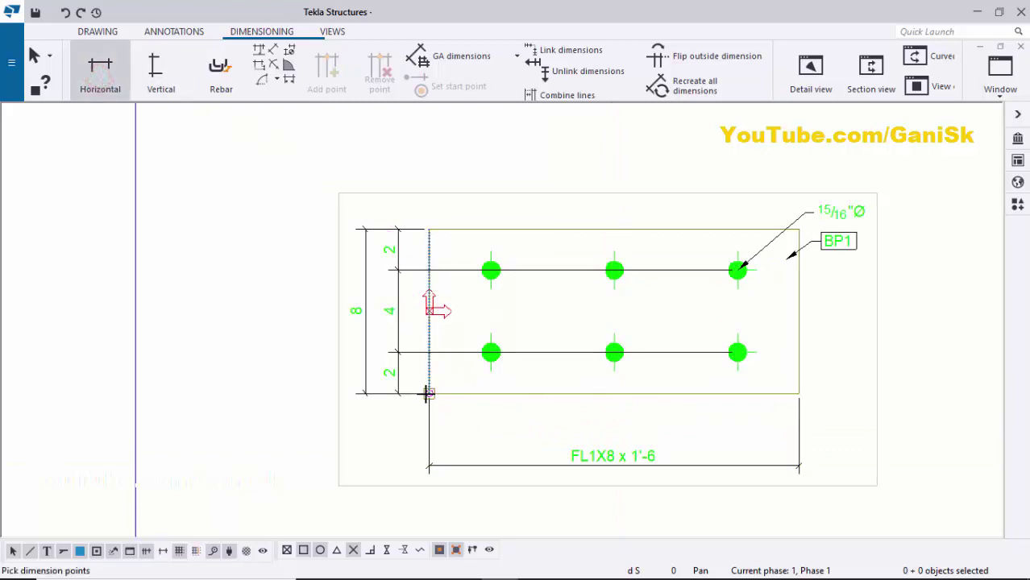
left_click(428, 394)
left_click(492, 270)
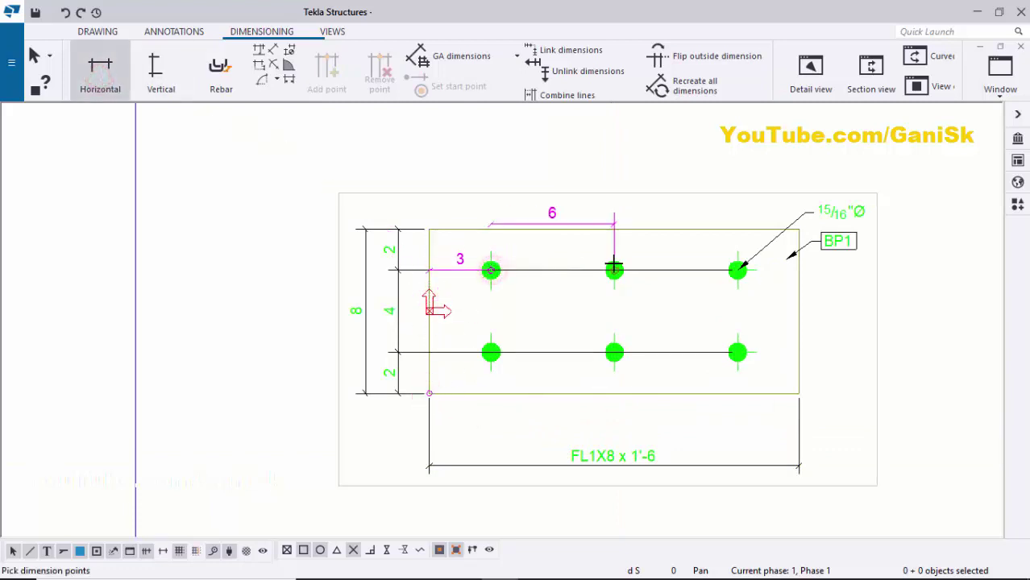
left_click(614, 270)
left_click(737, 270)
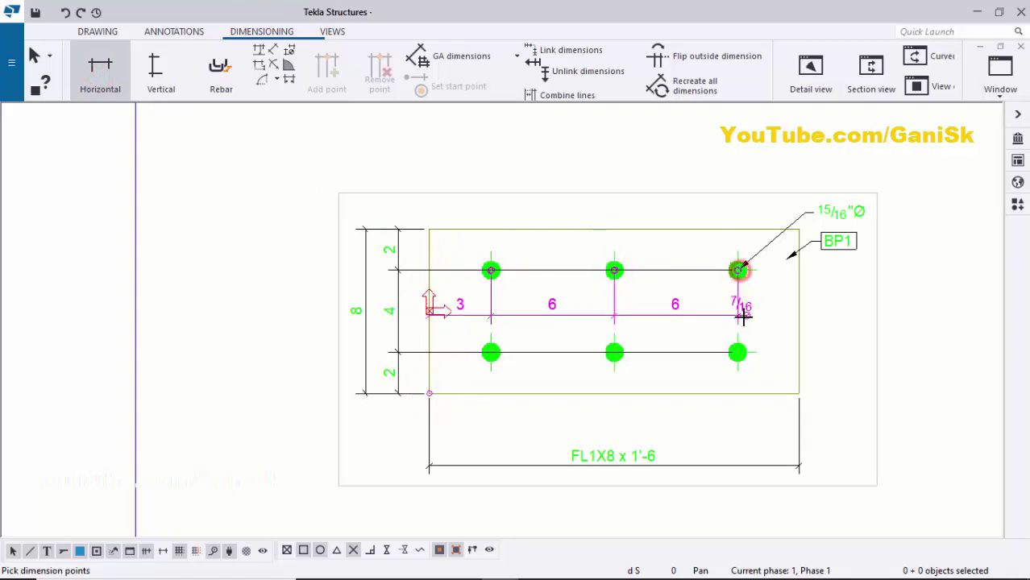
left_click(799, 394)
middle_click(798, 394)
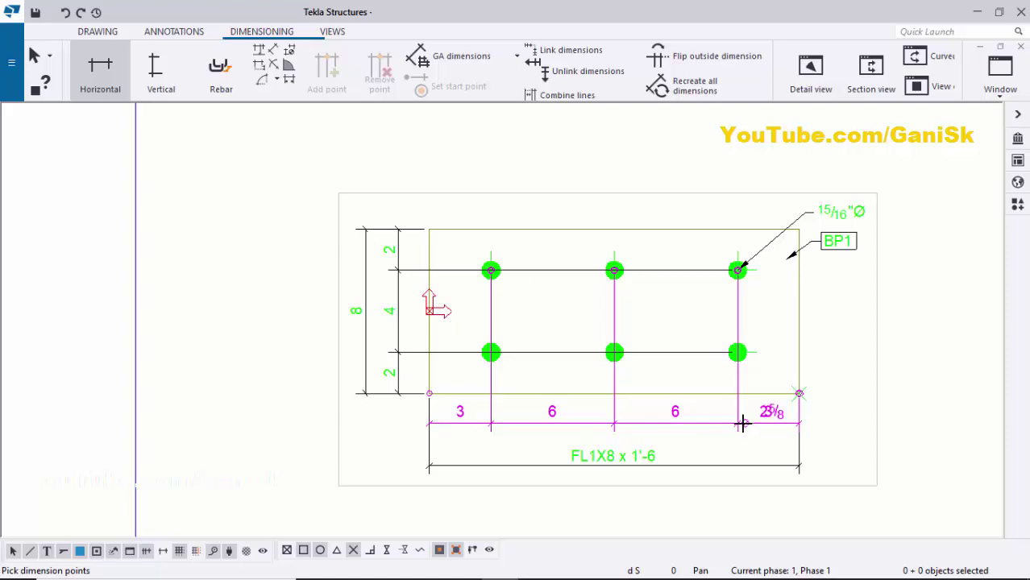
left_click(740, 425)
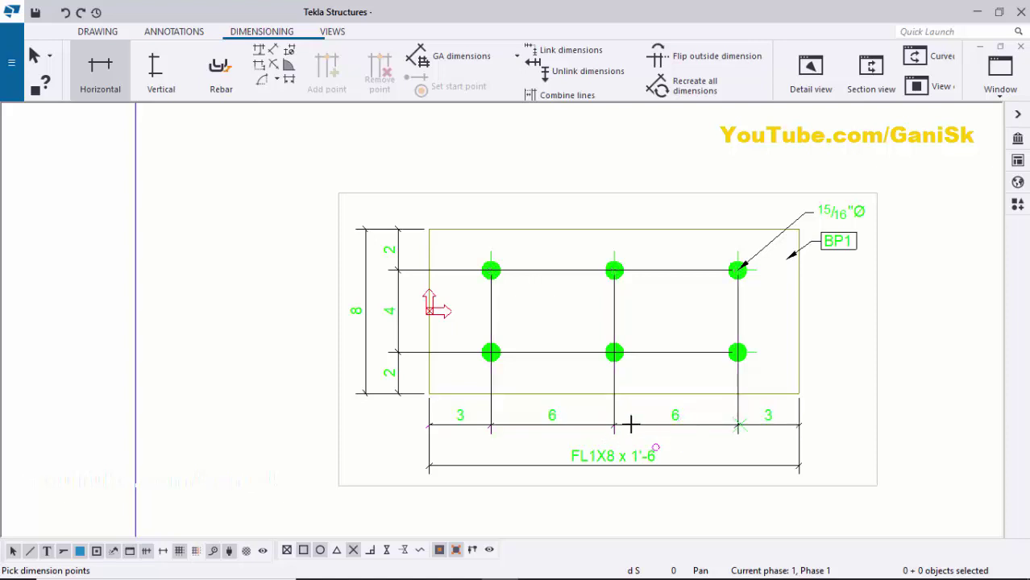
right_click(853, 283)
left_click(869, 292)
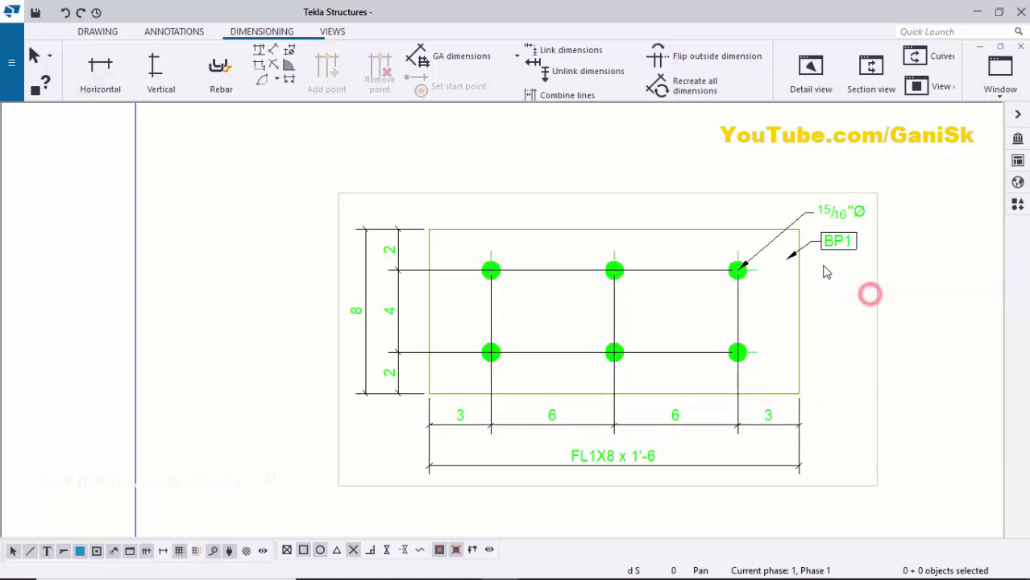
Move the BP1 part mark down beside the plate's right edge and lower the 15/16"Ø hole mark near the upper-right corner
scroll(841, 256, "up", 1)
scroll(841, 256, "up", 2)
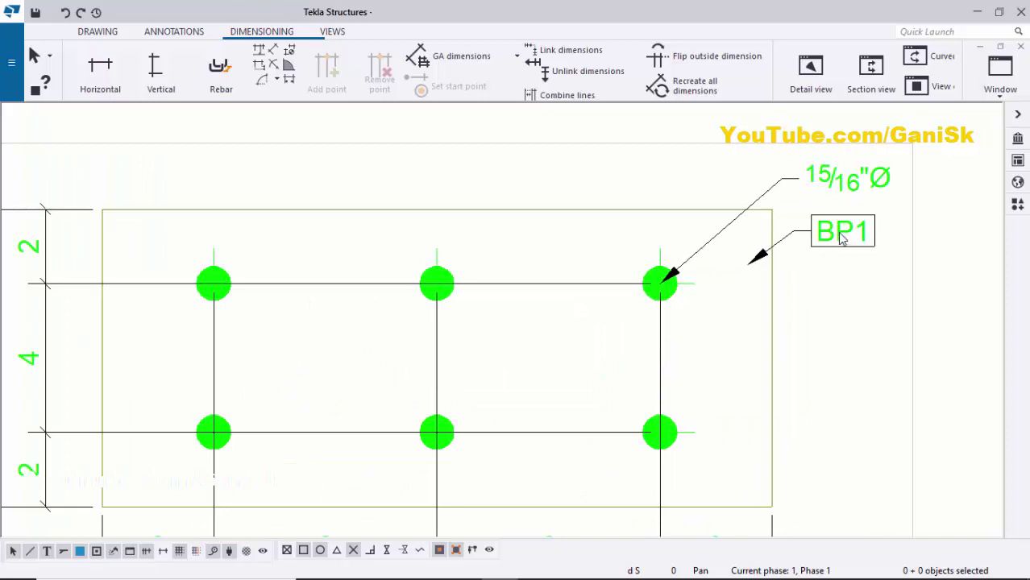
left_click(842, 234)
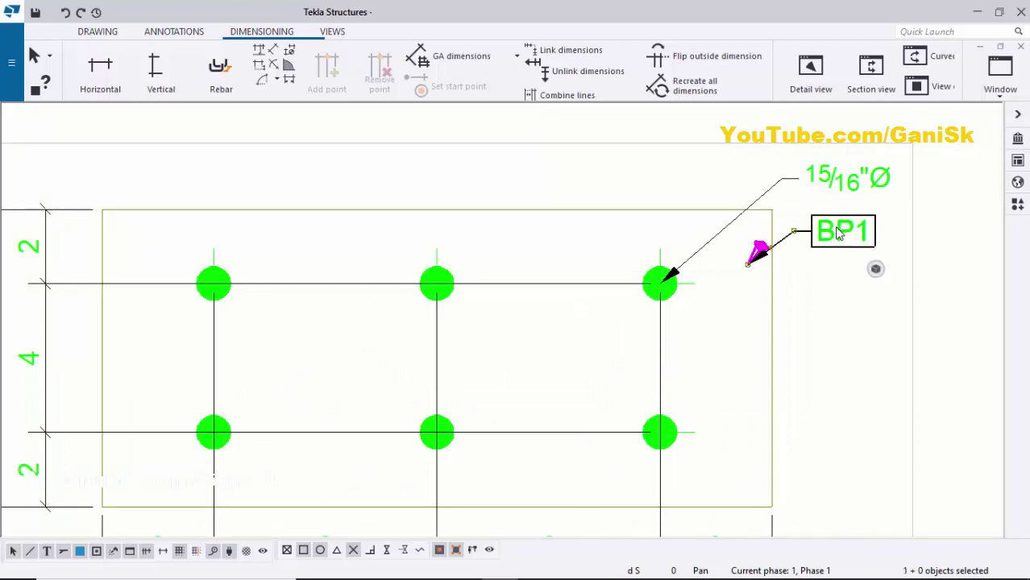
left_click_drag(834, 232, 828, 366)
left_click(830, 308)
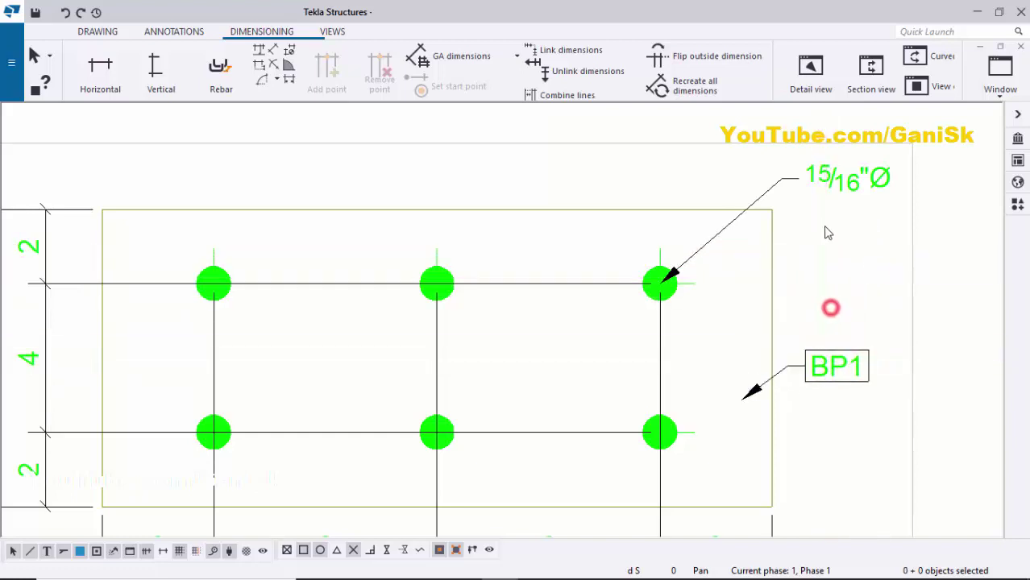
left_click(838, 181)
mouse_move(838, 185)
left_mouse_down()
mouse_move(831, 252)
mouse_move(820, 242)
mouse_move(835, 234)
mouse_move(820, 242)
left_mouse_up()
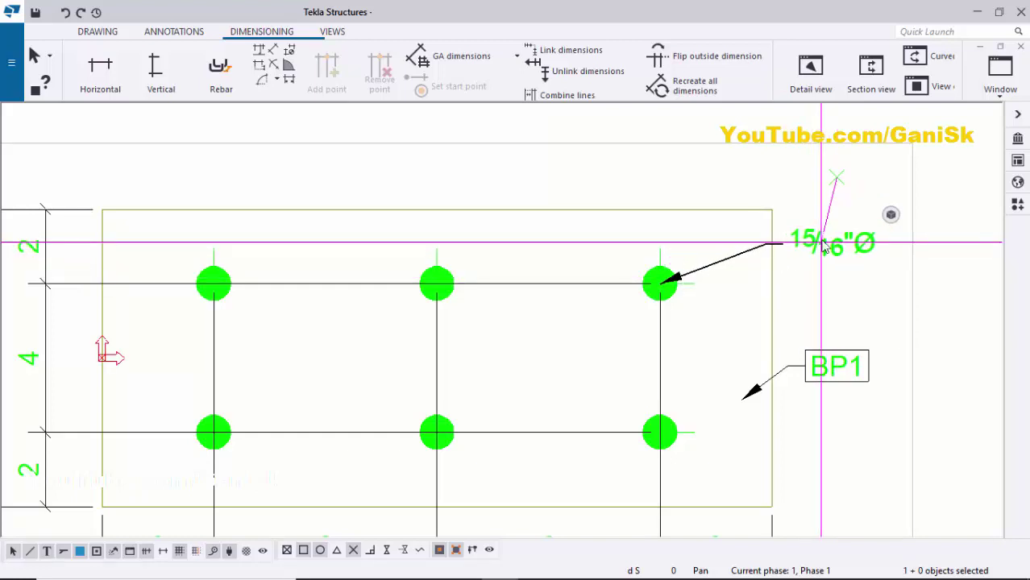
left_click(836, 204)
Shift the base plate view slightly right and down on the drawing sheet
scroll(832, 292, "down", 5)
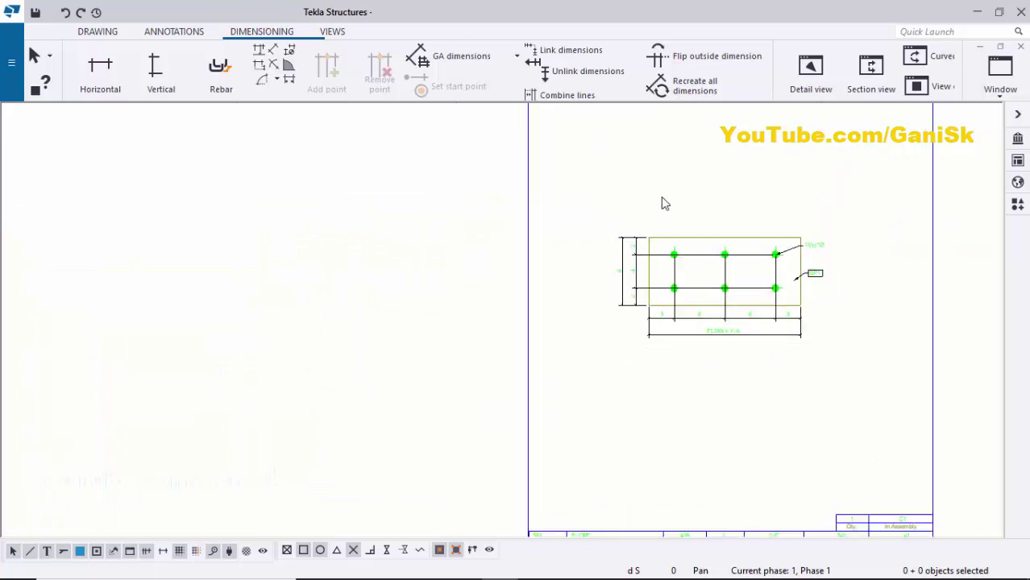
scroll(875, 242, "down", 2)
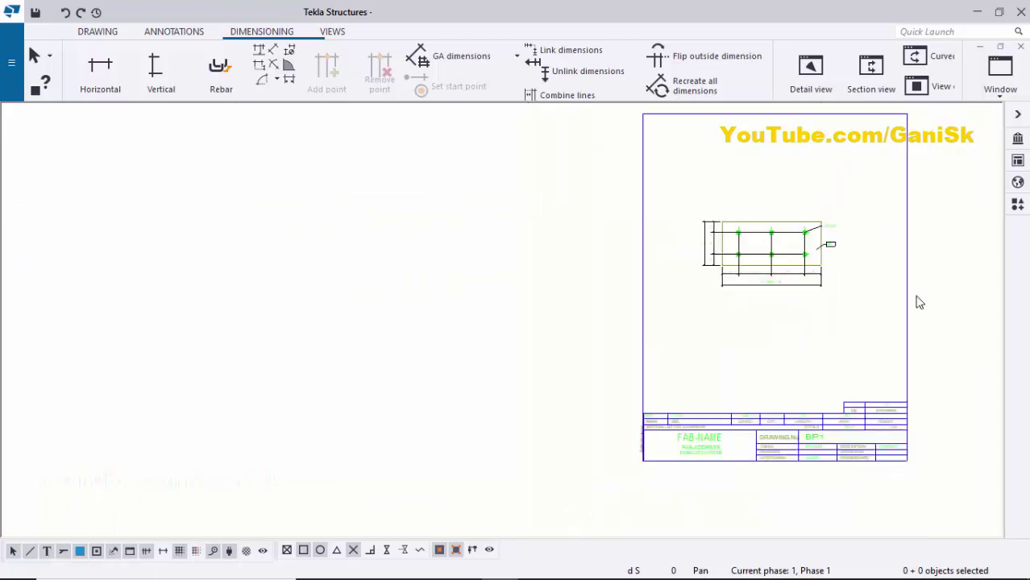
scroll(840, 306, "up", 2)
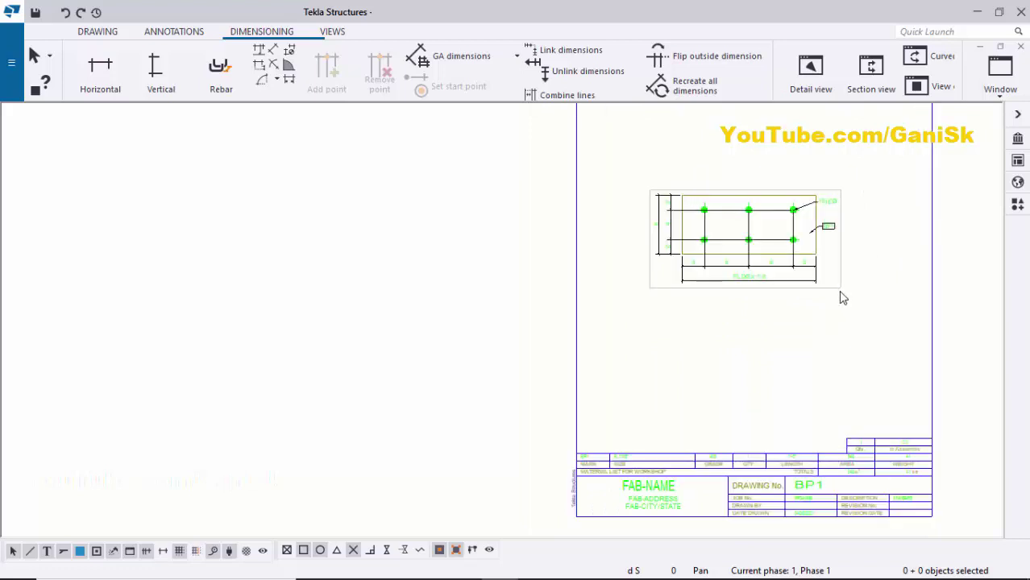
left_click(839, 302)
mouse_move(838, 297)
left_mouse_down()
mouse_move(844, 315)
mouse_move(858, 287)
mouse_move(838, 298)
mouse_move(858, 311)
left_mouse_up()
left_click(837, 336)
scroll(798, 288, "up", 4)
scroll(798, 288, "down", 5)
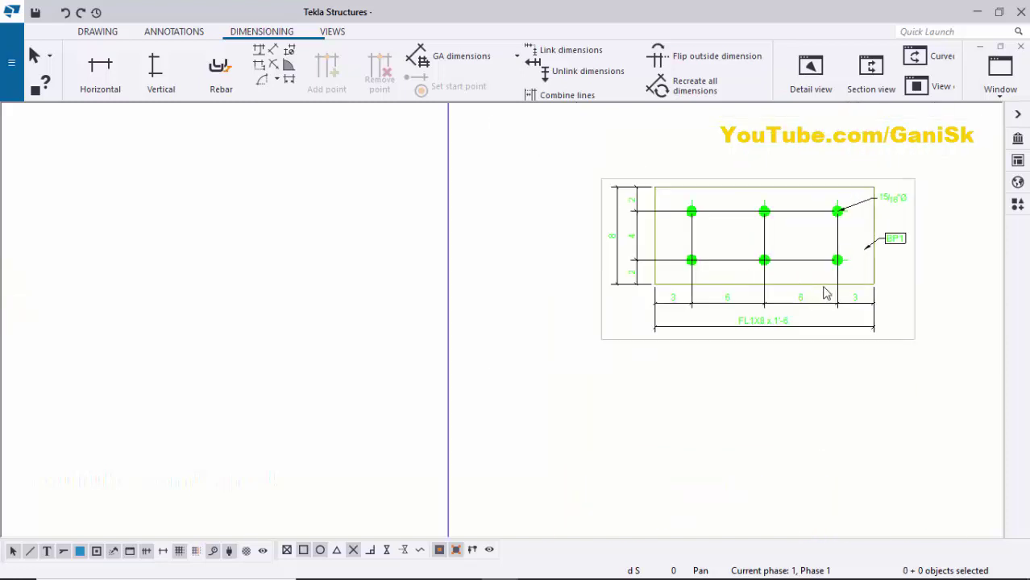
Examine the hole spacing, edge and overall dimensions and the marks on the base plate view
scroll(809, 237, "up", 6)
scroll(687, 297, "down", 2)
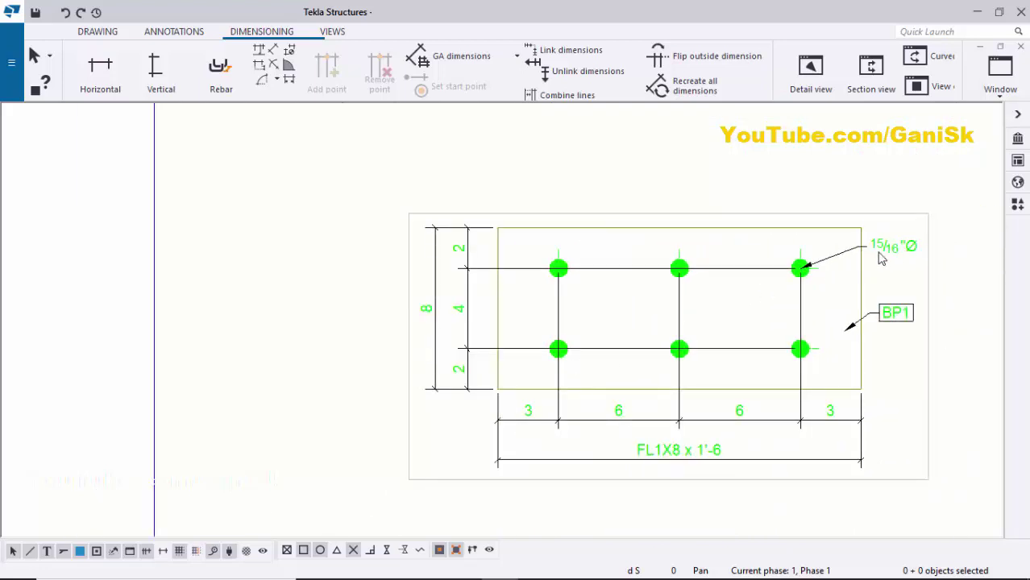
scroll(887, 259, "up", 2)
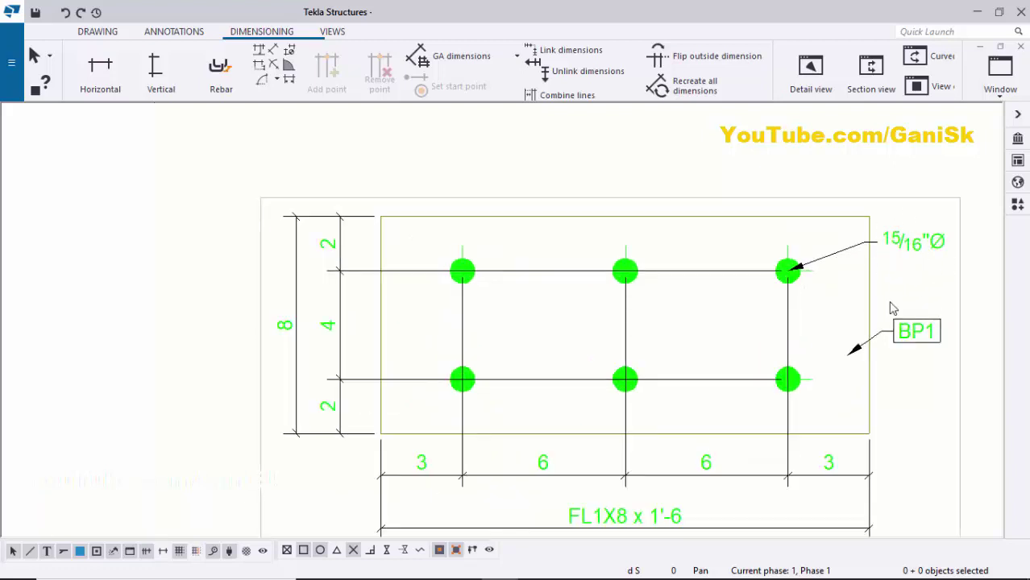
scroll(879, 298, "down", 3)
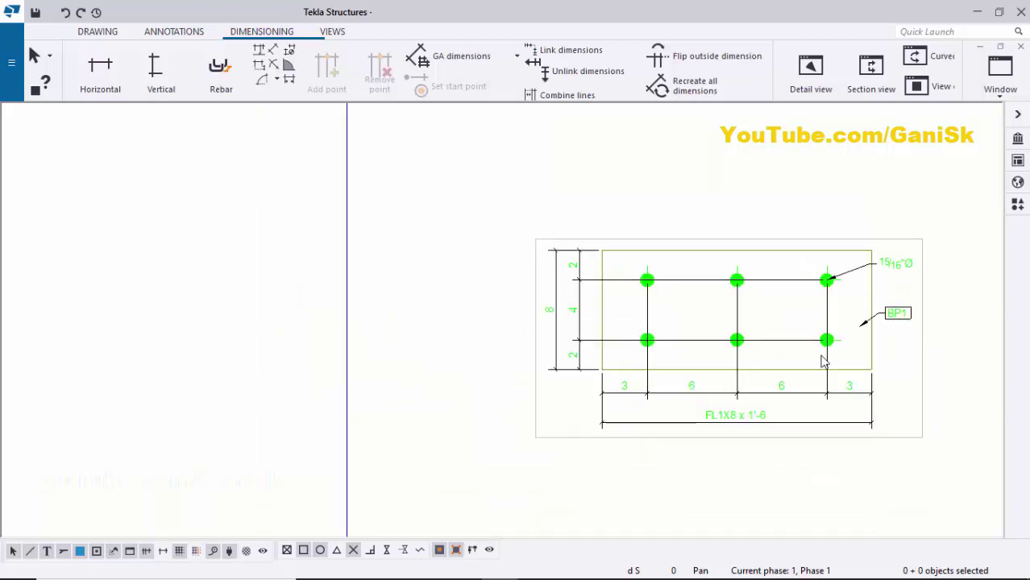
scroll(900, 321, "up", 2)
scroll(886, 313, "down", 5)
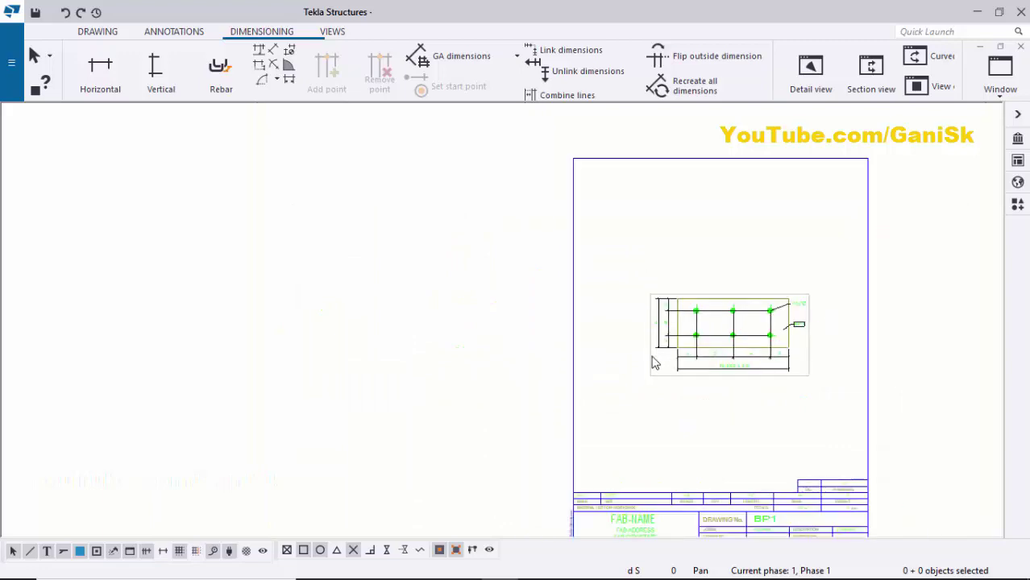
Review the BP1 row in the material list and the title block of the base plate drawing
scroll(632, 453, "up", 3)
scroll(598, 454, "up", 2)
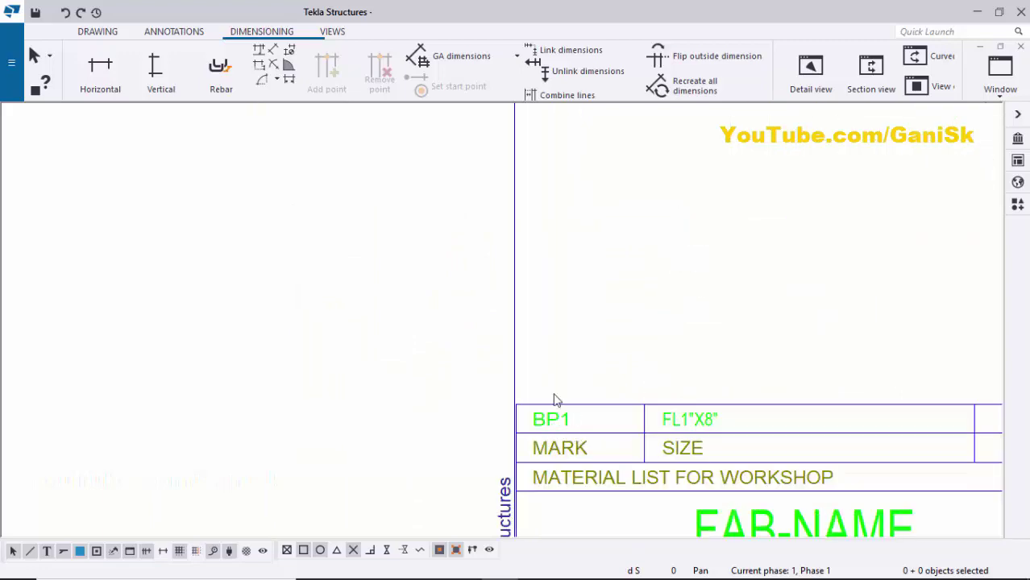
scroll(613, 415, "down", 3)
scroll(645, 423, "up", 3)
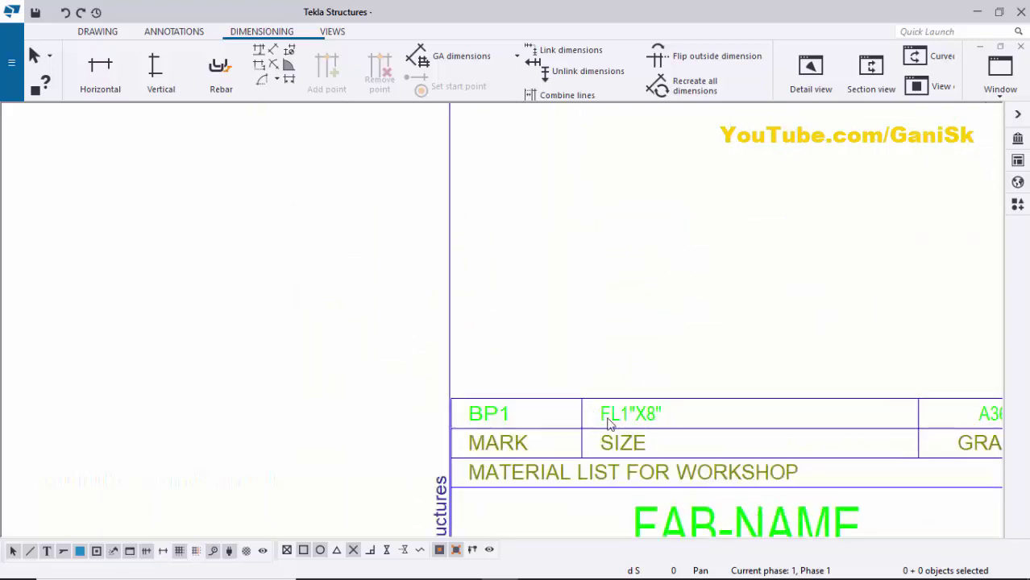
scroll(708, 413, "down", 4)
scroll(802, 424, "up", 2)
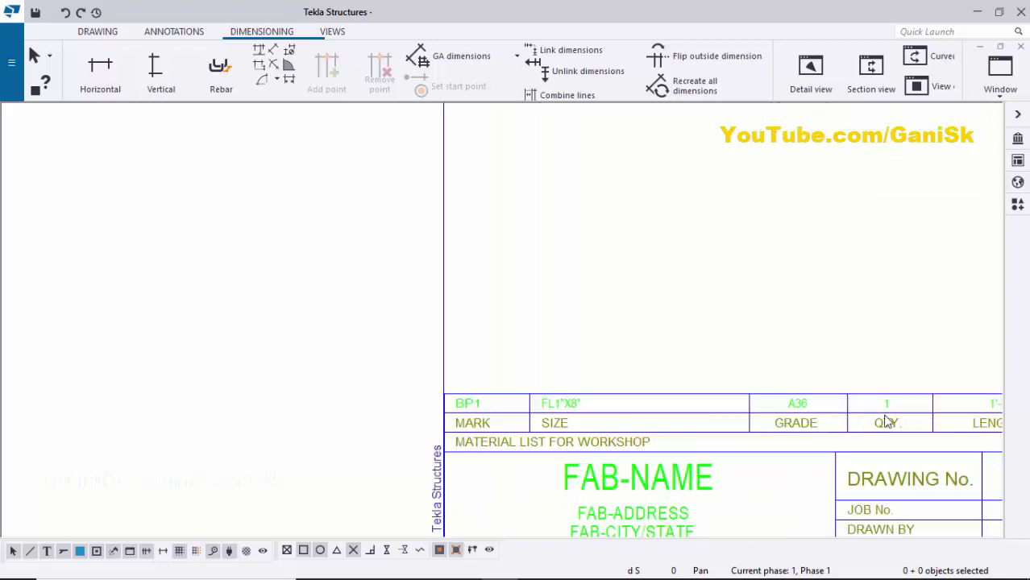
scroll(887, 420, "down", 1)
scroll(927, 415, "down", 2)
scroll(878, 395, "up", 2)
scroll(854, 396, "down", 2)
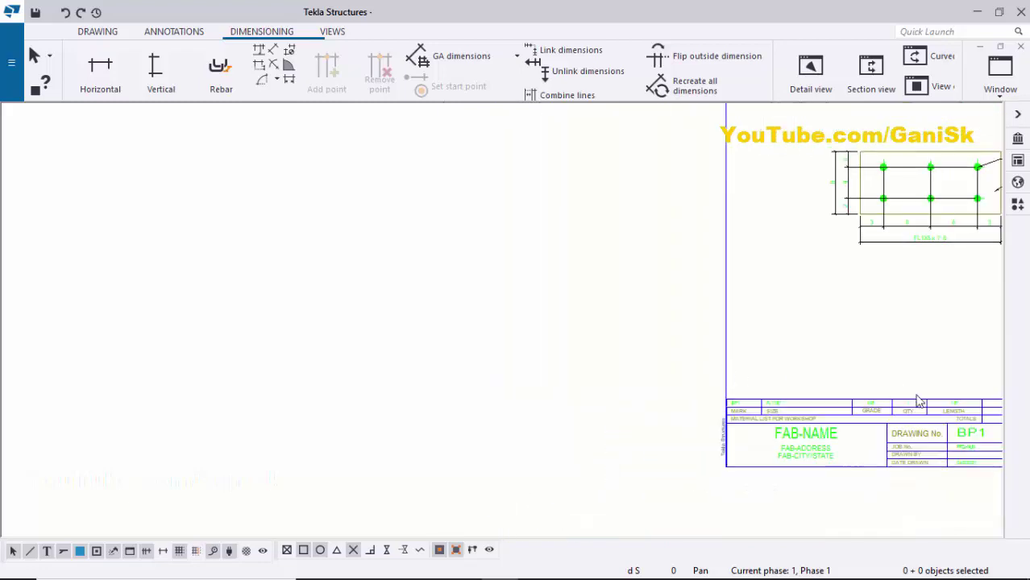
scroll(871, 403, "up", 2)
scroll(768, 382, "down", 3)
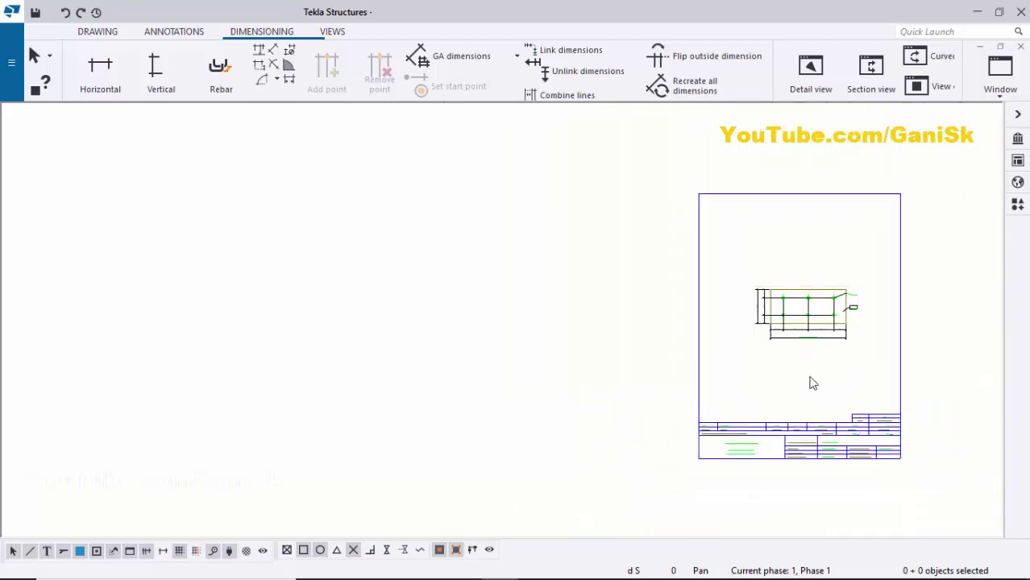
scroll(806, 387, "up", 2)
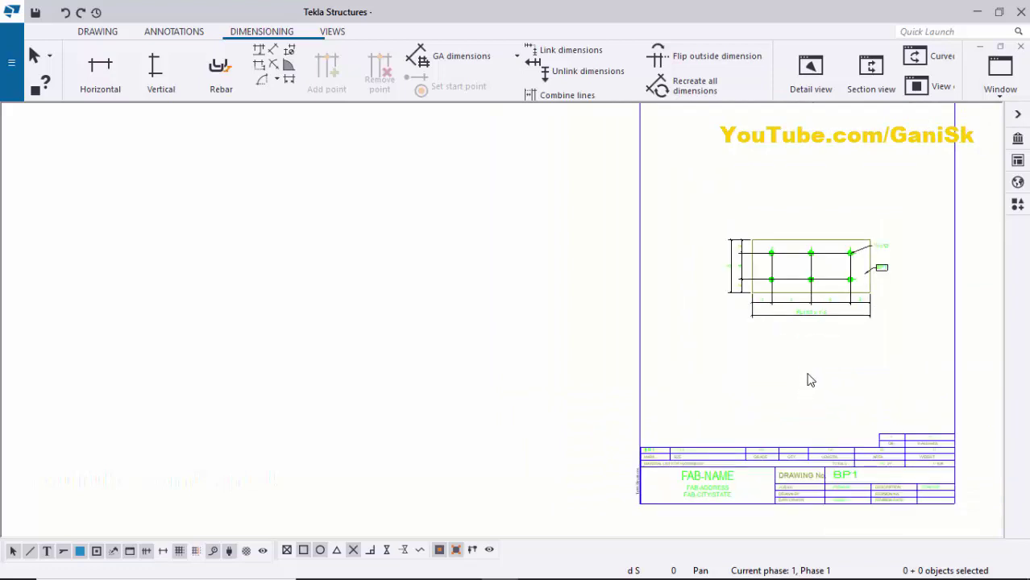
Close the base plate drawing and create an assembly drawing for the W16X45 column in the model
left_click(1019, 50)
scroll(594, 341, "down", 5)
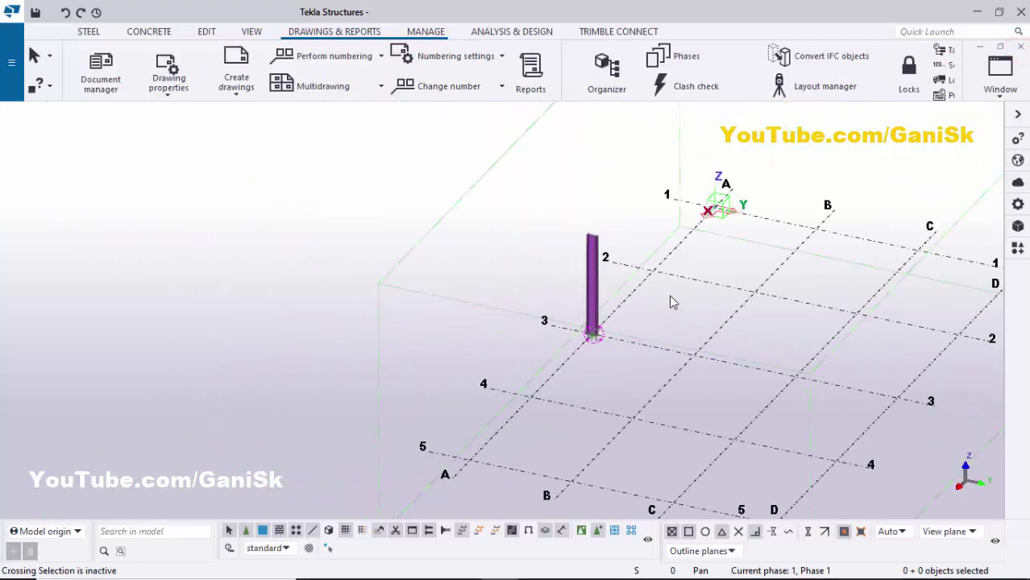
scroll(671, 302, "up", 5)
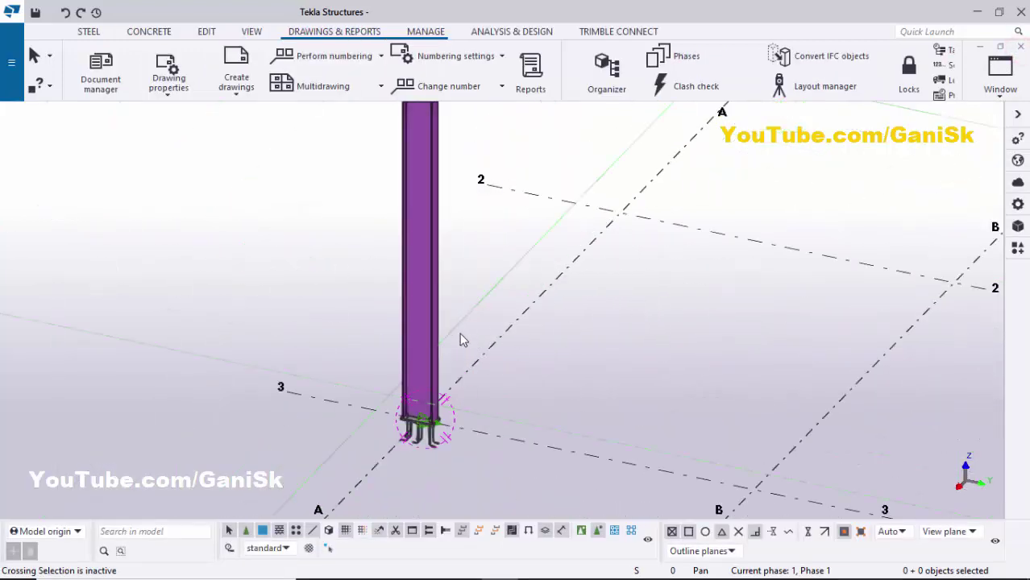
right_click(438, 292)
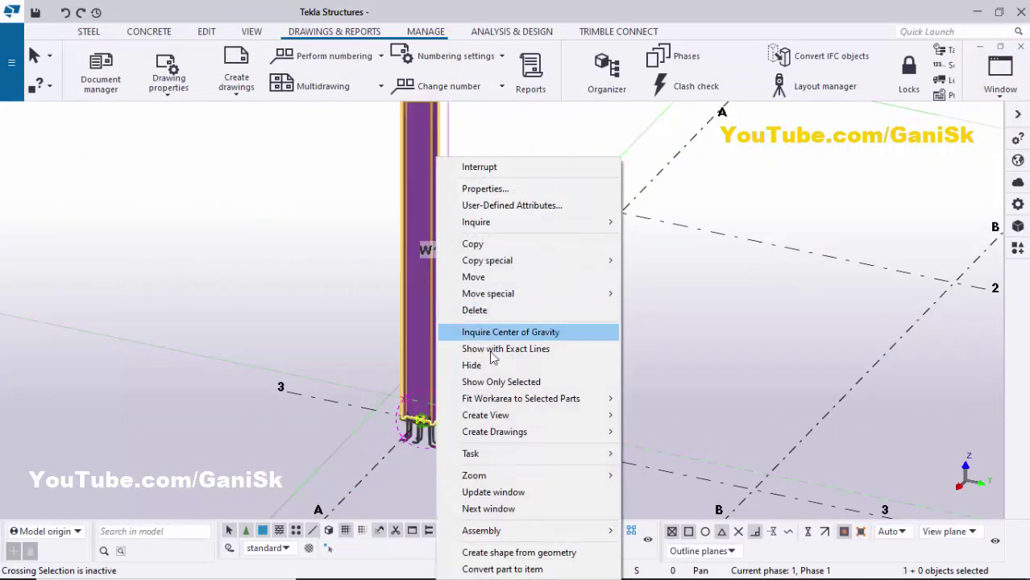
mouse_move(517, 432)
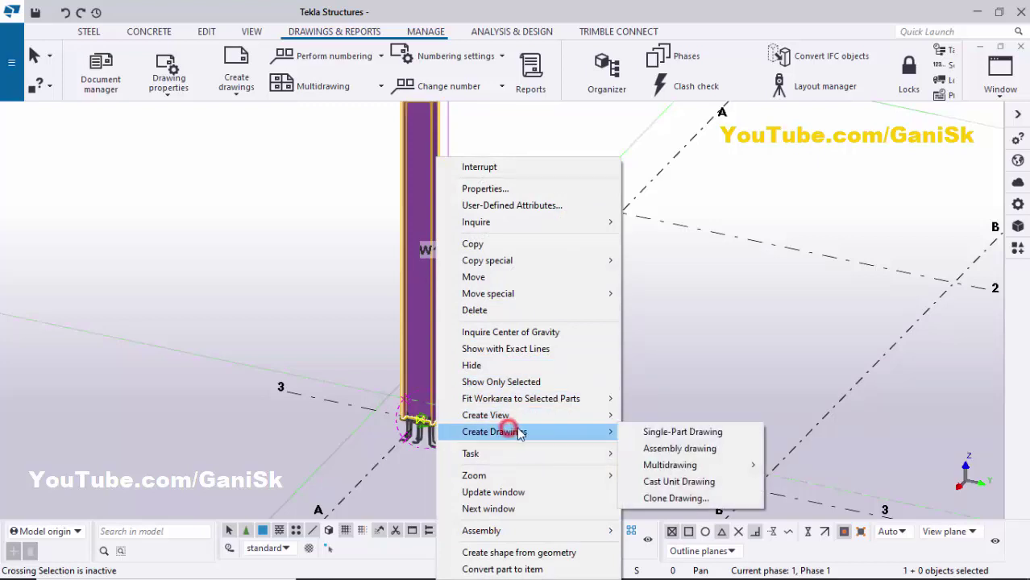
left_click(657, 452)
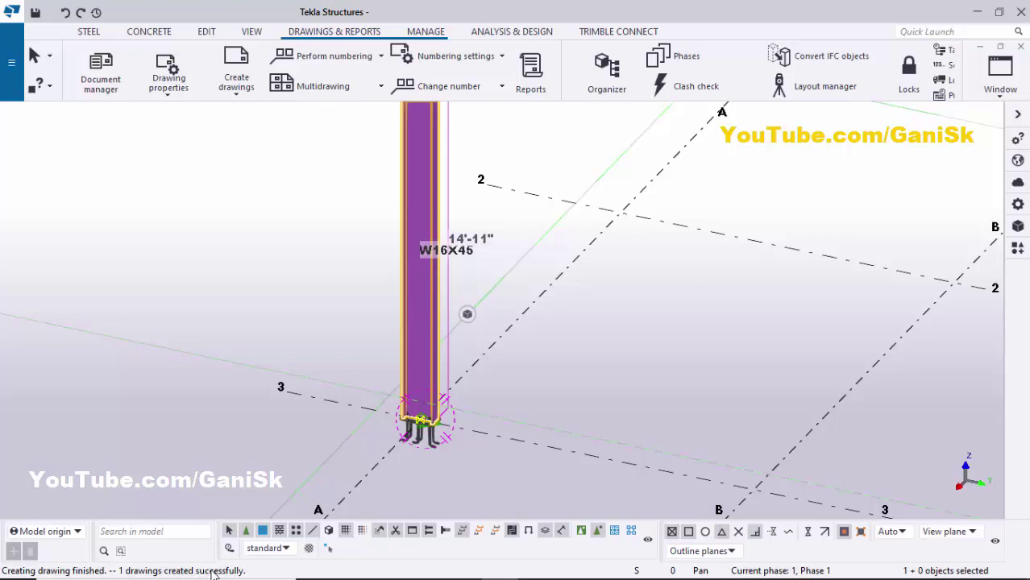
left_click(257, 286)
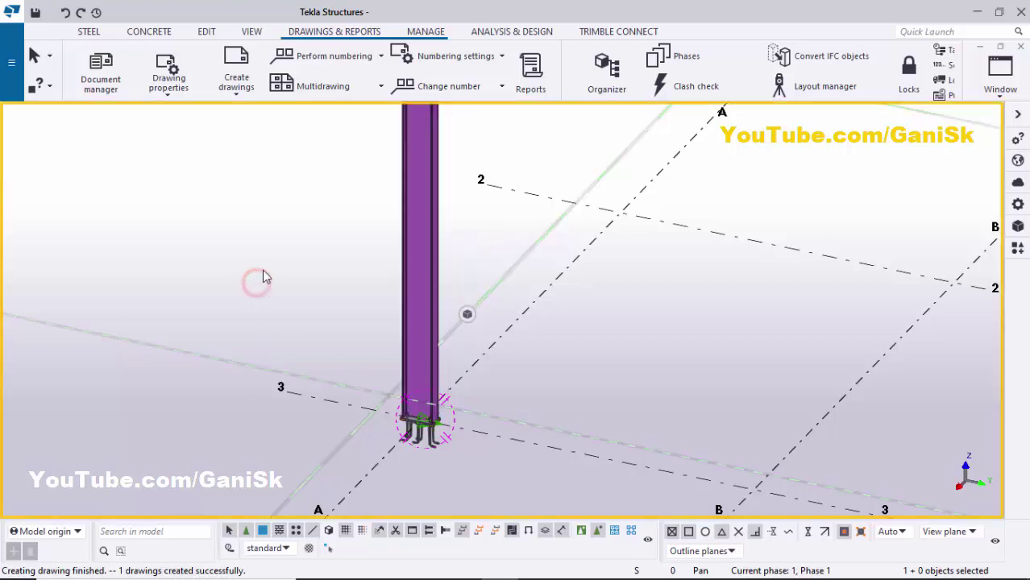
Compare the single-part and assembly drawing lists in the Document manager
left_click(321, 36)
left_click(102, 84)
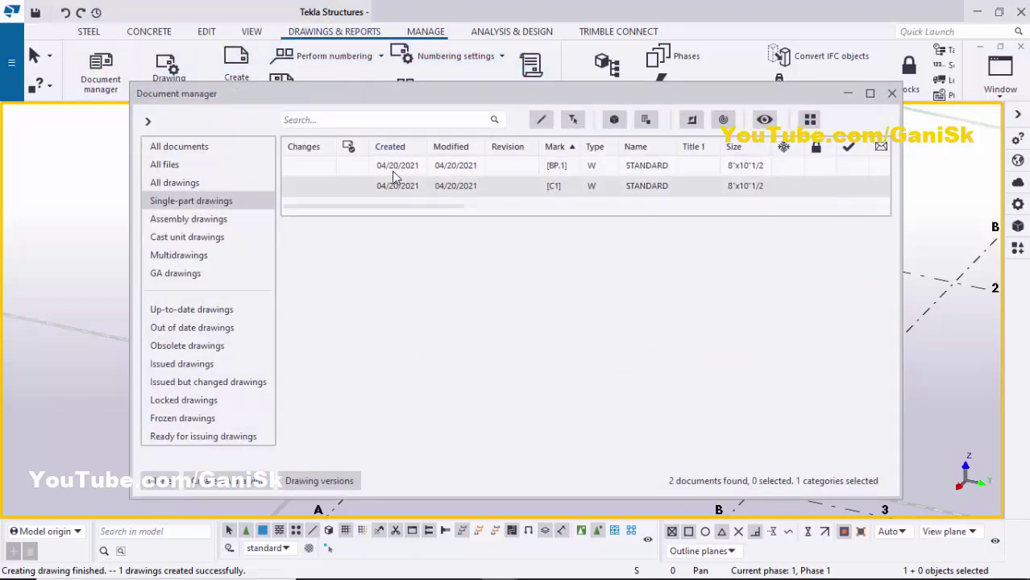
left_click(219, 203)
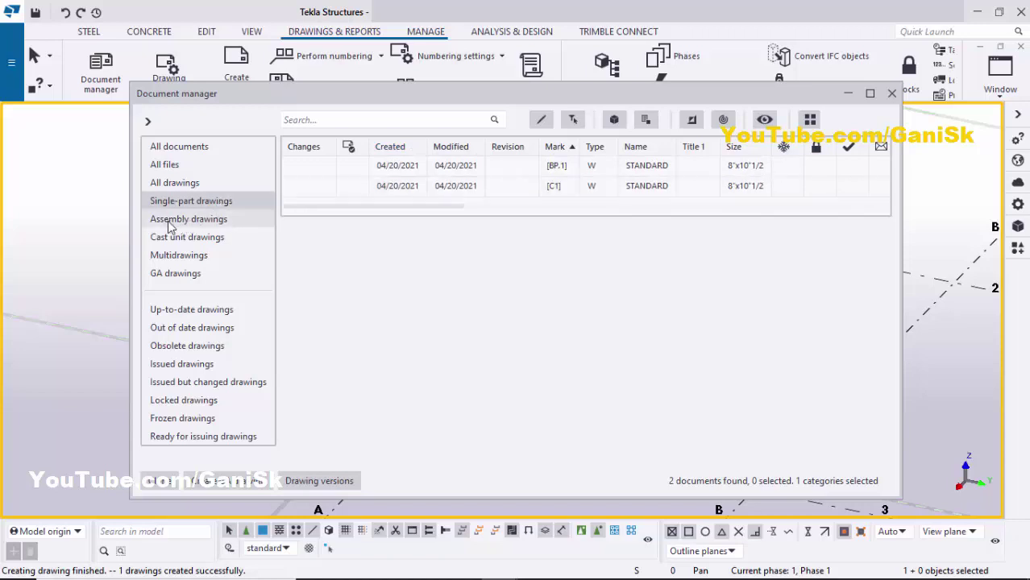
left_click(194, 223)
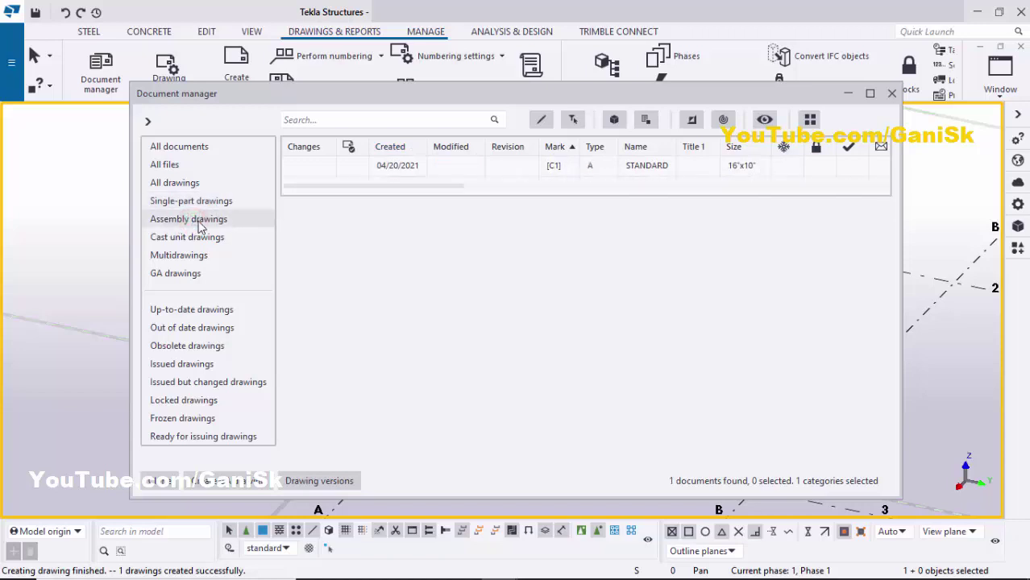
left_click(557, 168)
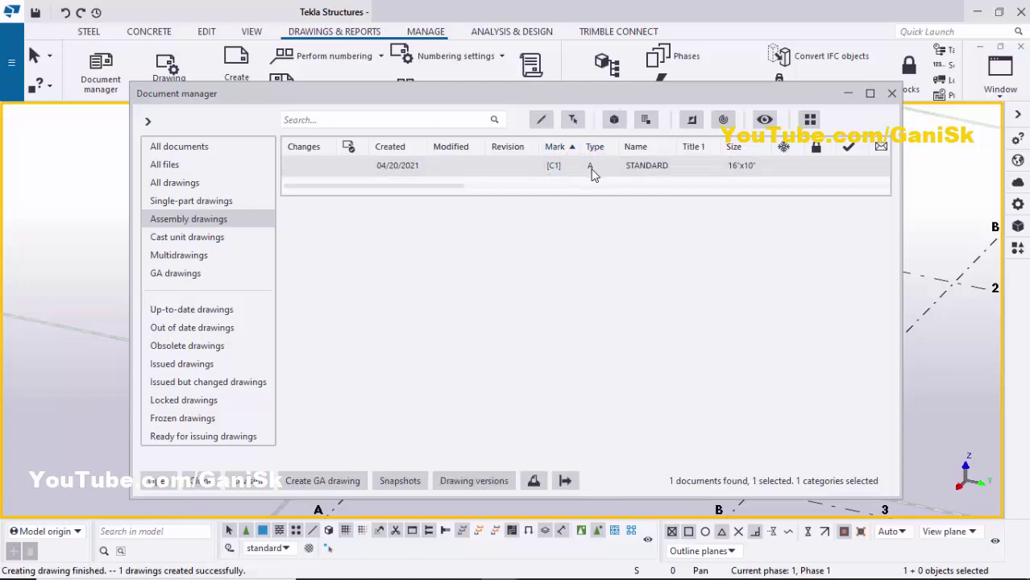
left_click(224, 202)
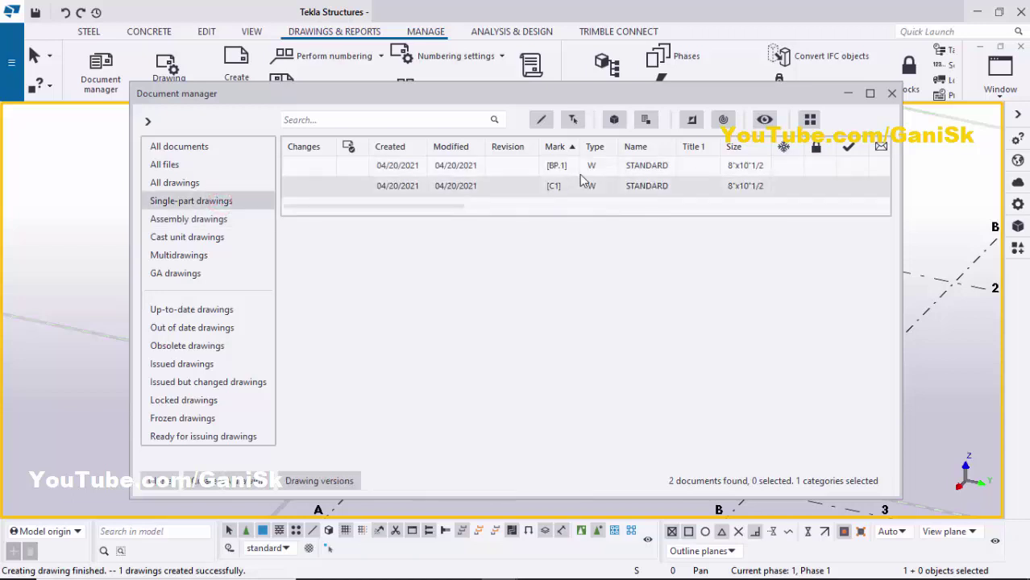
Open the C1 assembly drawing from the assembly drawings list and close the Document manager
left_click(210, 222)
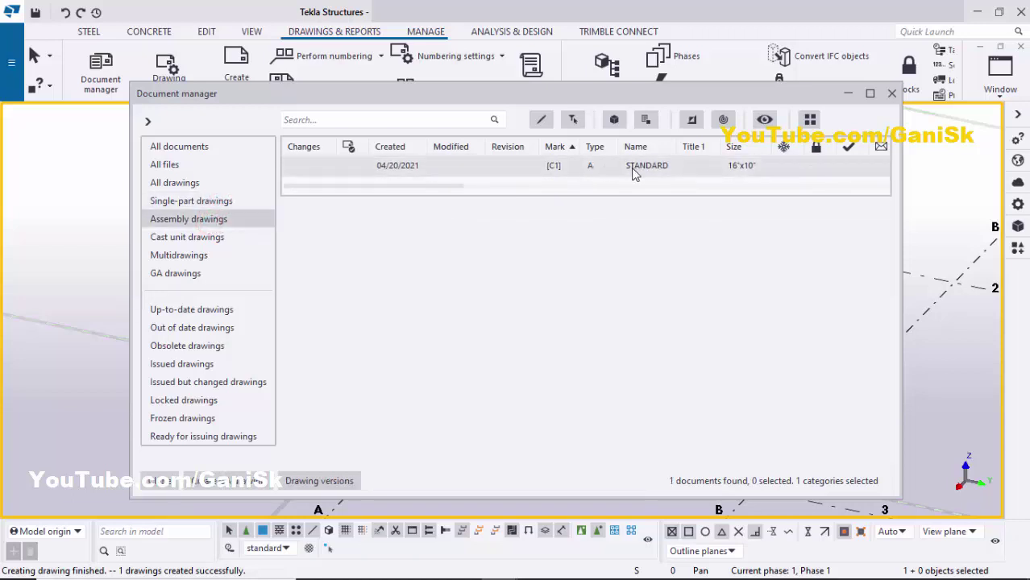
left_click(579, 170)
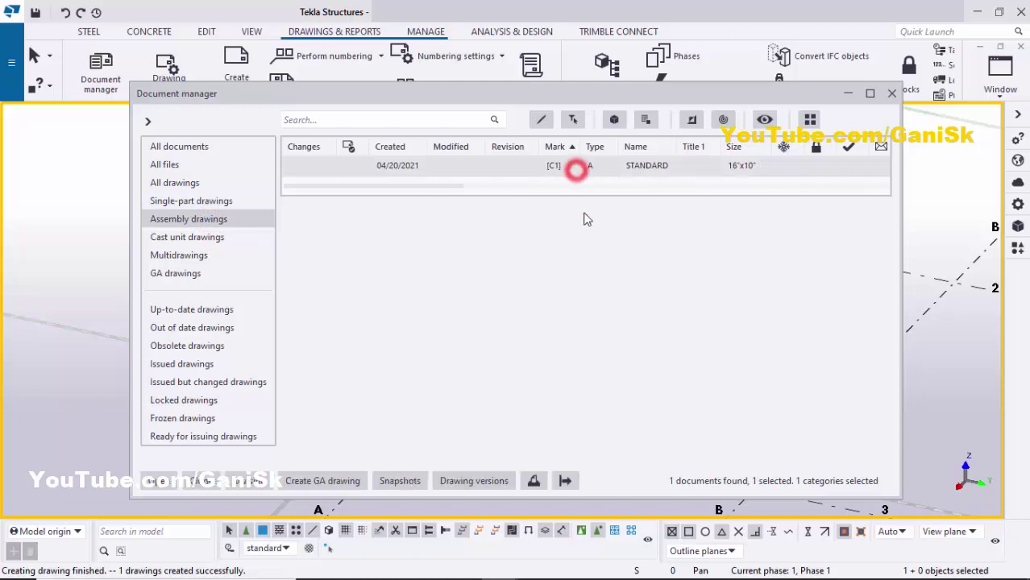
left_click(892, 93)
Move the 15'-0 overall length dimension down closer to the column's upper edge
scroll(629, 252, "up", 1)
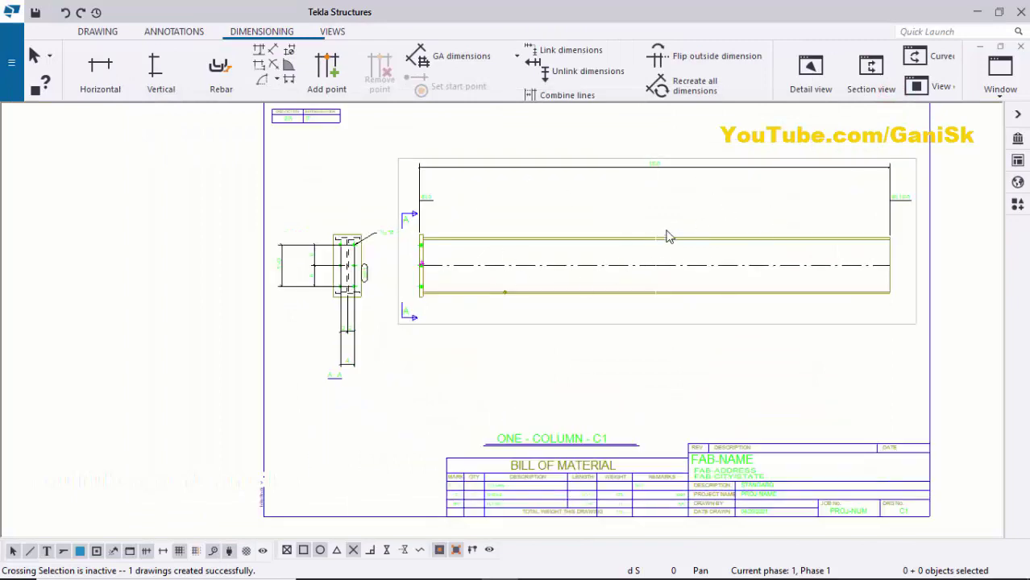
scroll(586, 195, "up", 2)
scroll(611, 182, "down", 1)
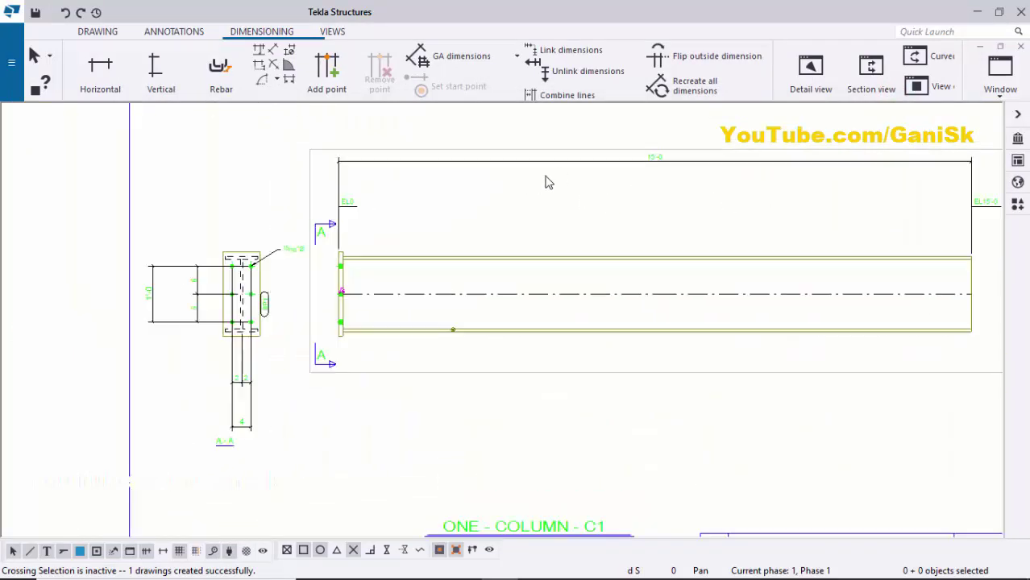
scroll(739, 169, "up", 1)
left_click(602, 163)
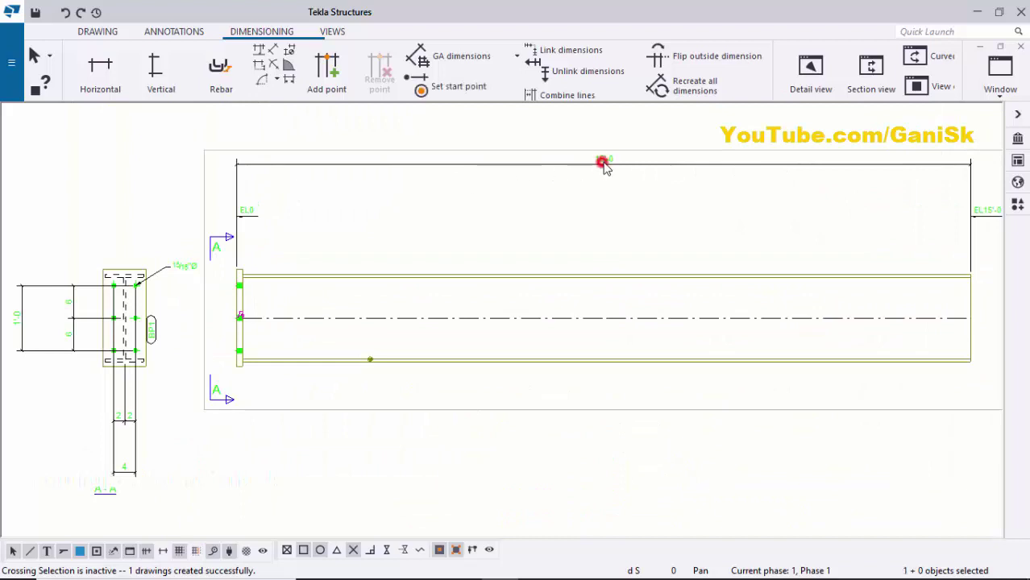
left_click_drag(620, 163, 615, 239)
left_click(575, 203)
Move the elevation dimension with the EL0 mark down between the overall length dimension and the column
scroll(237, 232, "up", 3)
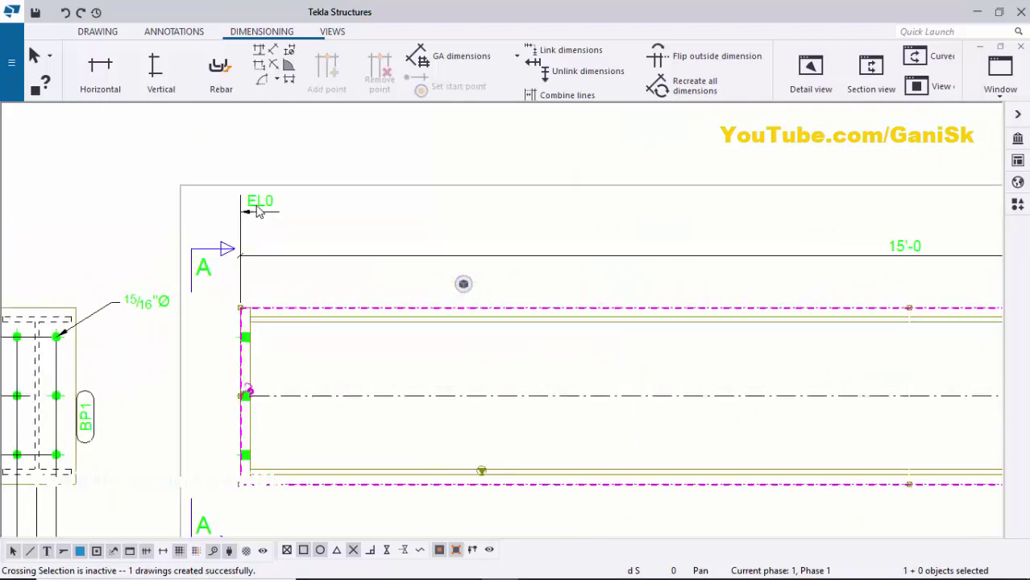
left_click(265, 203)
left_click_drag(267, 201, 268, 293)
left_click(369, 159)
Examine the overall length dimension and the elevation marks at both ends of the column front view
scroll(353, 189, "down", 3)
scroll(634, 214, "down", 2)
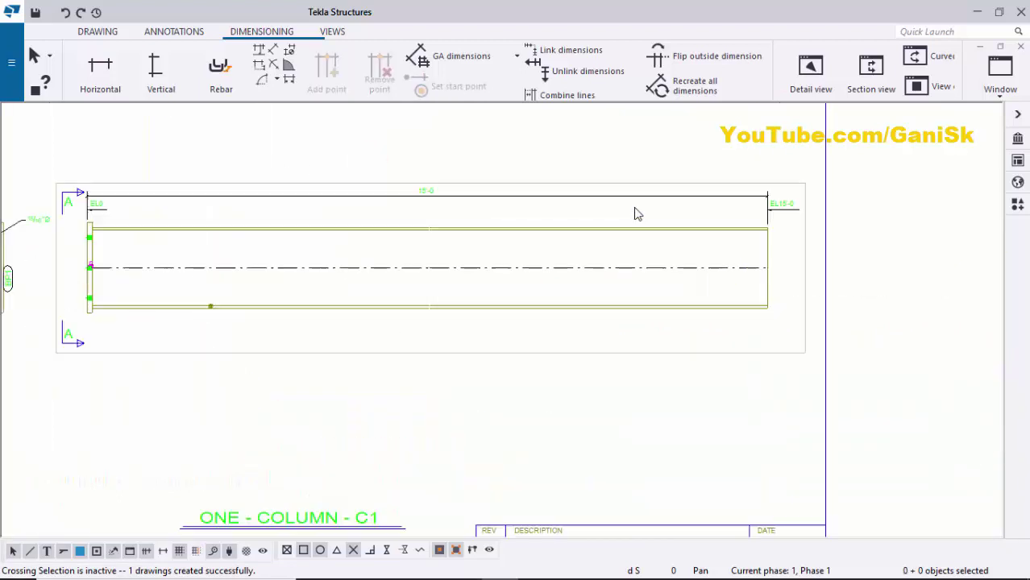
scroll(784, 211, "up", 3)
scroll(796, 213, "up", 1)
scroll(339, 242, "down", 3)
scroll(339, 242, "up", 2)
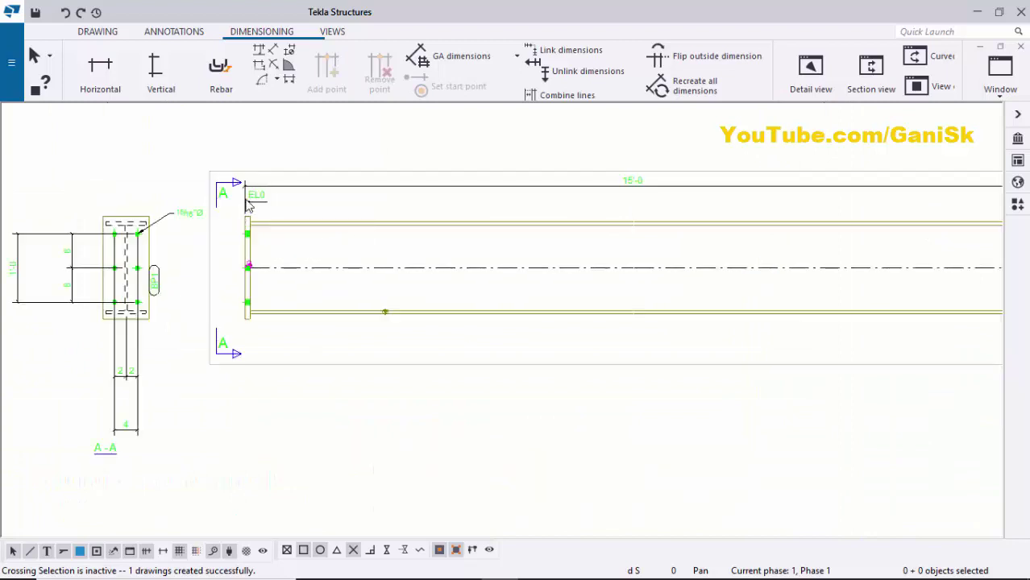
scroll(246, 185, "up", 2)
scroll(423, 221, "down", 4)
scroll(704, 214, "up", 3)
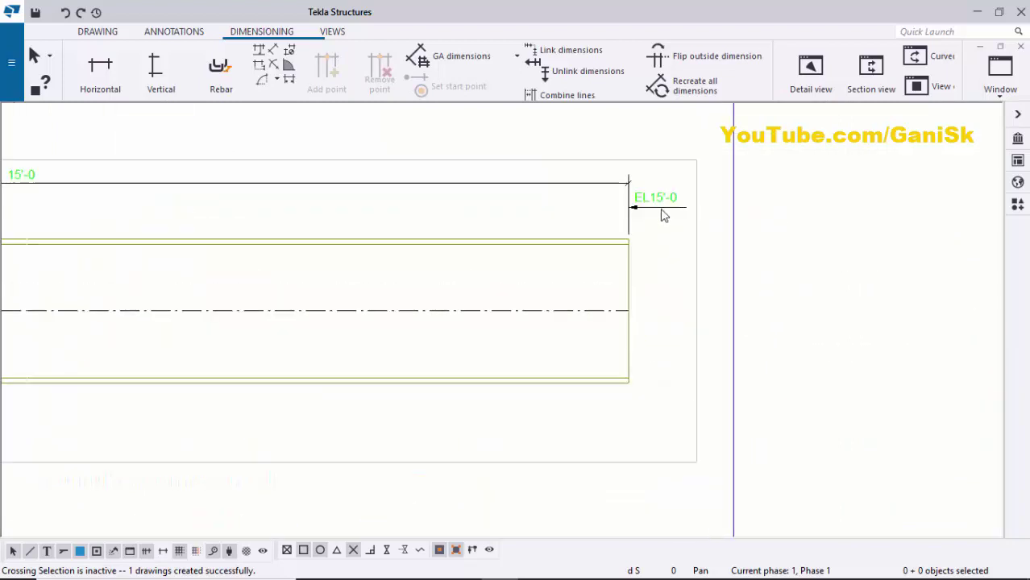
scroll(680, 209, "down", 3)
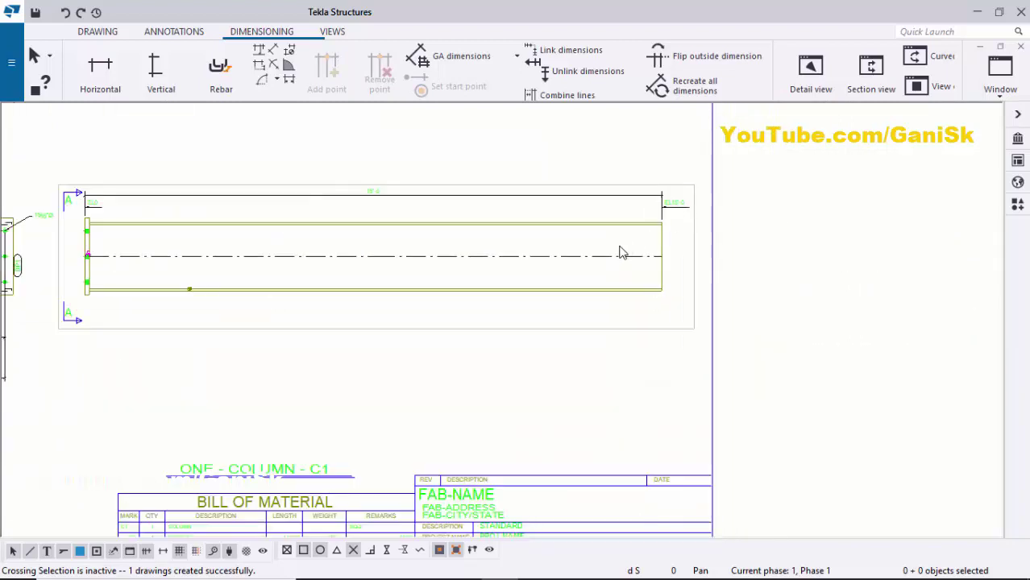
scroll(388, 187, "up", 2)
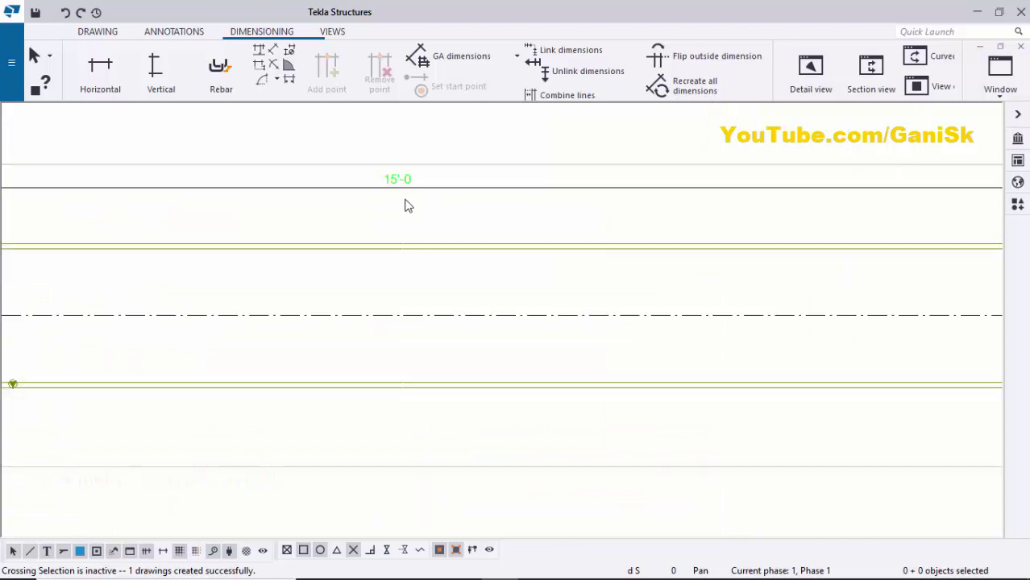
scroll(405, 206, "down", 4)
Move the A-A section view slightly up on the drawing sheet
scroll(214, 268, "up", 4)
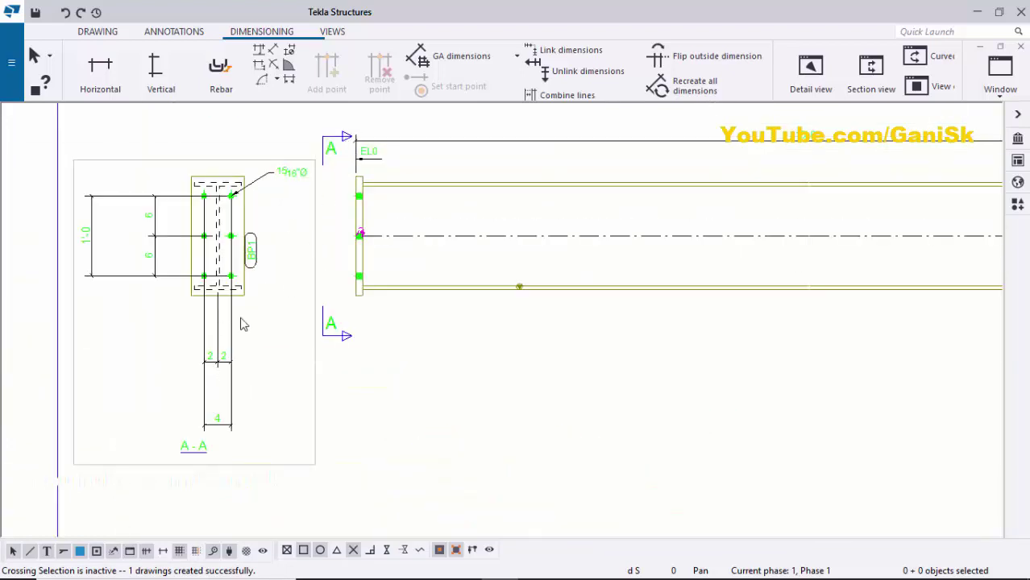
left_click(284, 165)
left_click_drag(284, 165, 277, 129)
scroll(394, 324, "down", 2)
left_click(483, 363)
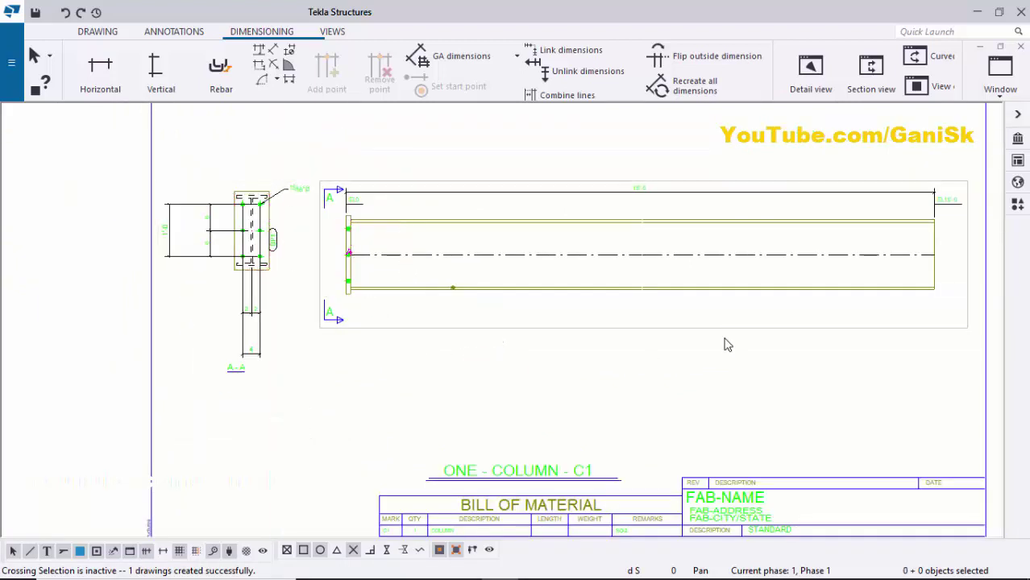
Shift the column front view slightly right and down on the sheet
left_click(728, 329)
left_click_drag(708, 329, 712, 329)
left_click(640, 368)
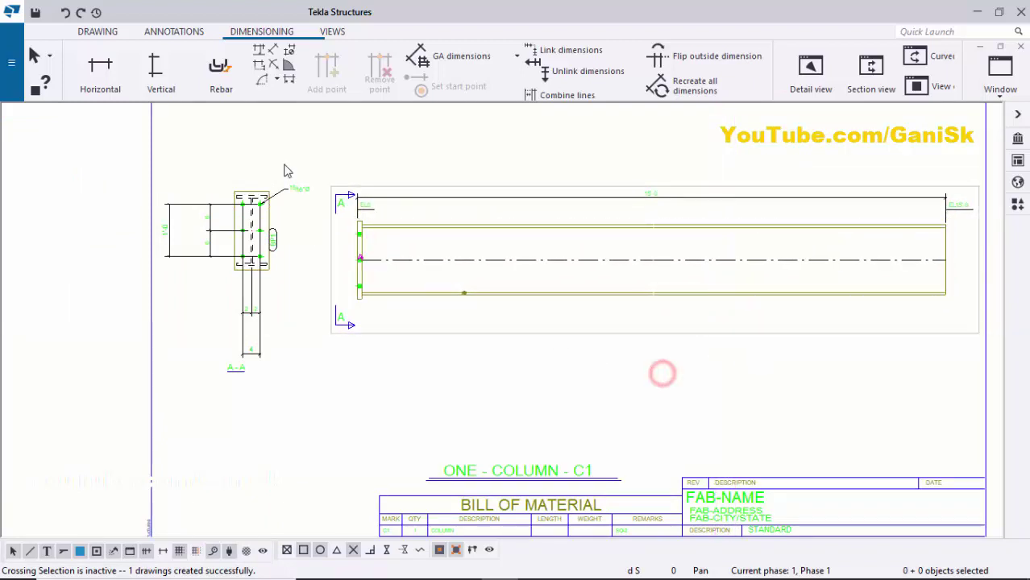
Move the lower and upper A section marks of the column front view closer to the base plate
left_click(333, 33)
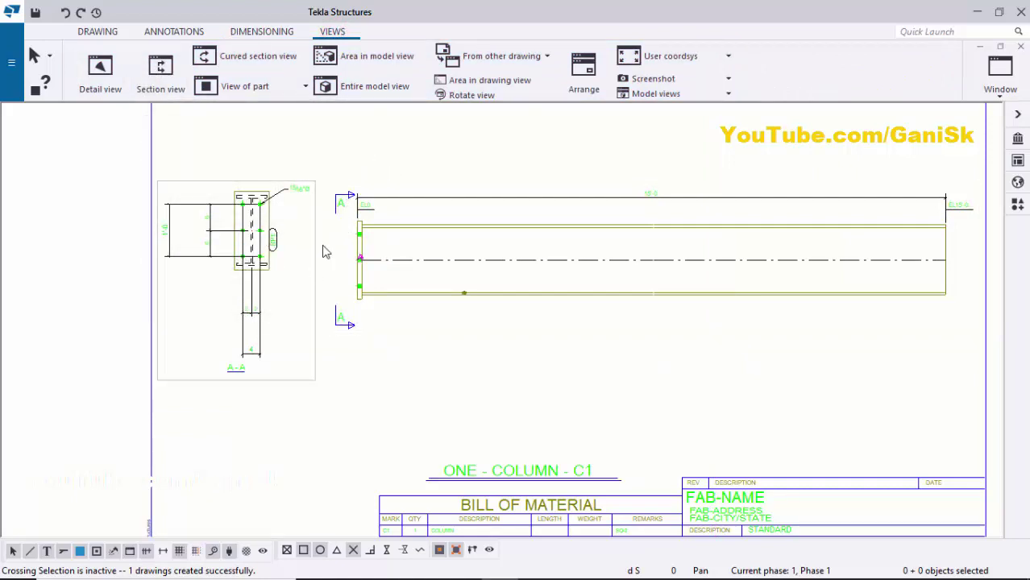
scroll(326, 254, "up", 2)
scroll(354, 357, "up", 2)
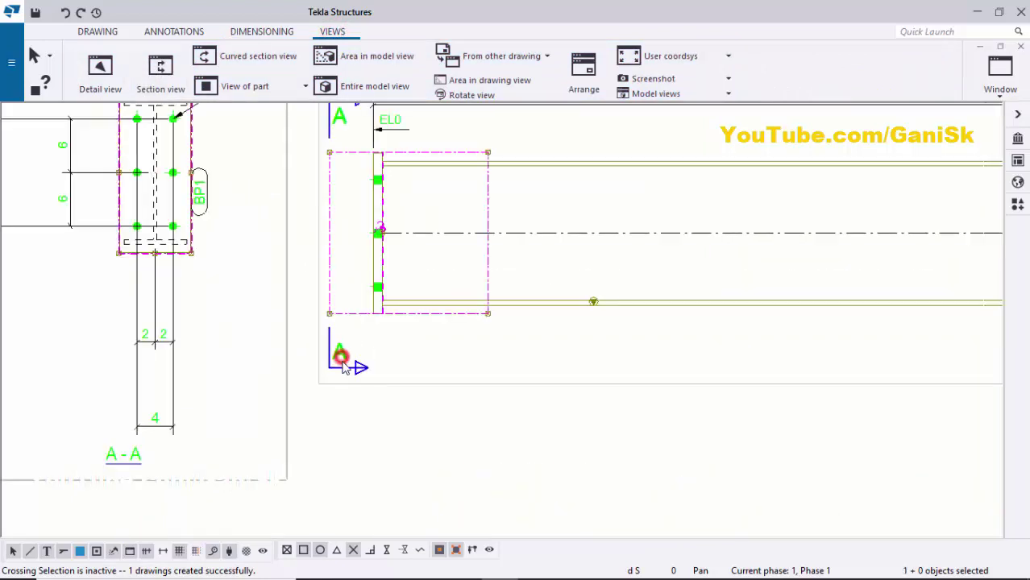
left_click(338, 356)
left_click_drag(338, 361, 345, 314)
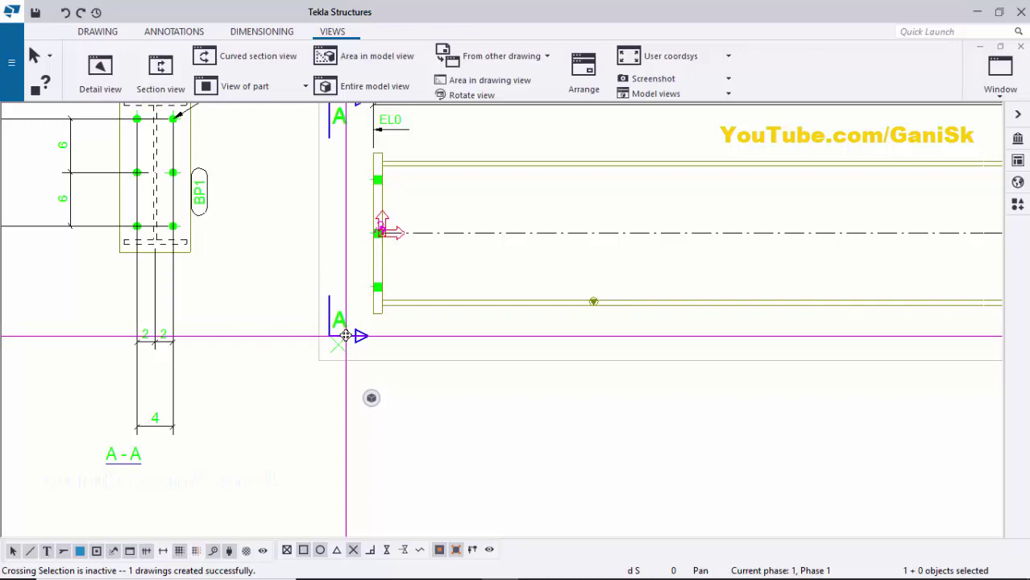
left_click(352, 253)
scroll(355, 250, "down", 1)
scroll(359, 171, "up", 1)
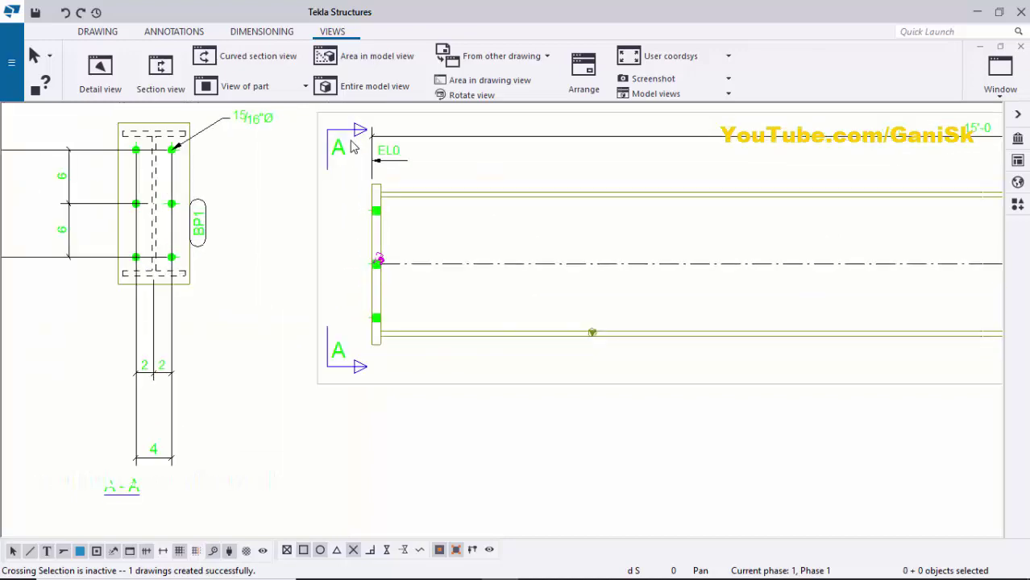
left_click(352, 134)
left_click(529, 178)
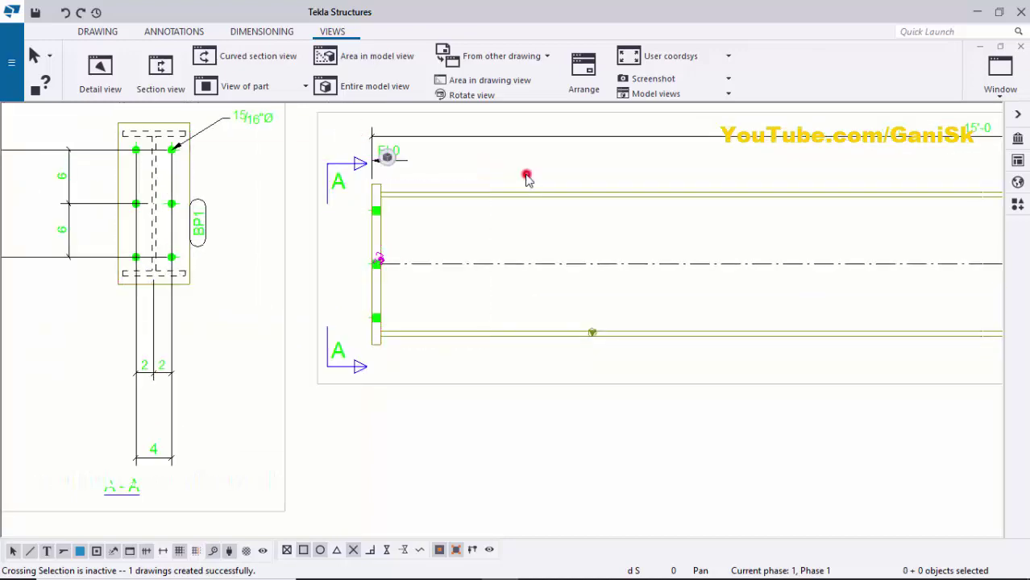
Move the 2-2 and 4 horizontal bolt dimensions in section A-A up close beneath the base plate
scroll(529, 178, "down", 2)
scroll(383, 331, "up", 2)
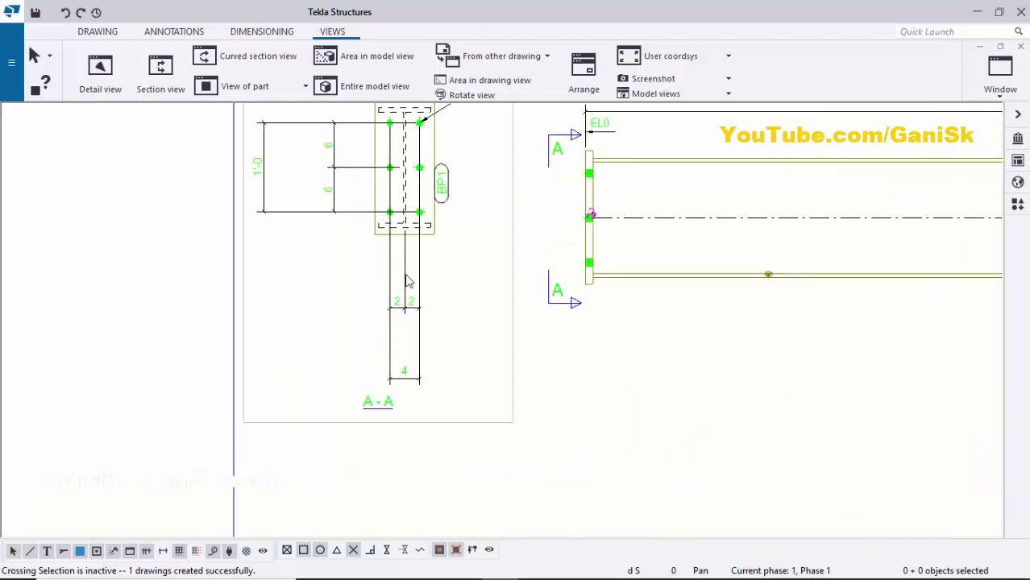
scroll(407, 280, "up", 2)
scroll(402, 339, "down", 2)
scroll(399, 373, "up", 2)
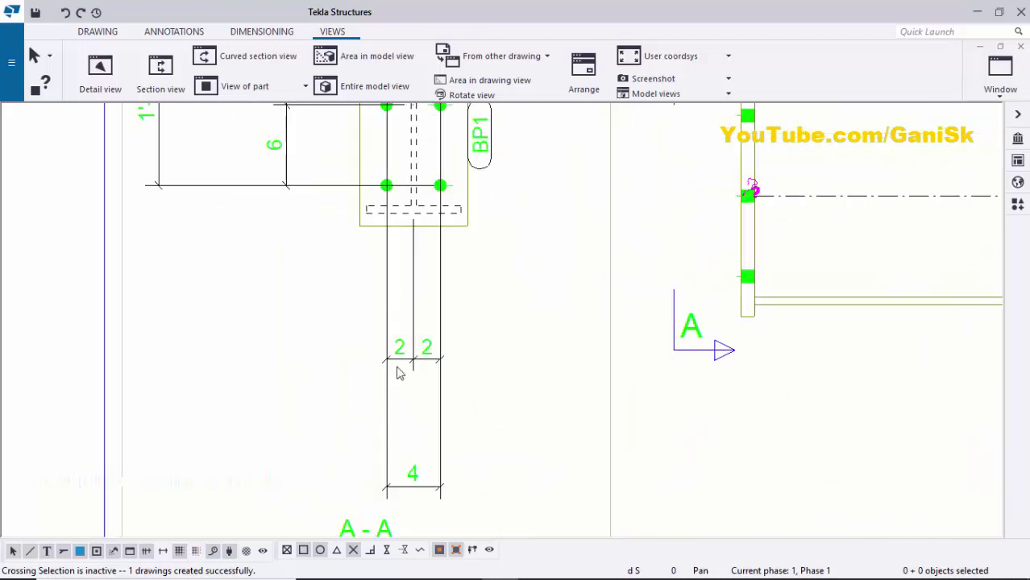
scroll(409, 372, "down", 1)
left_click(415, 363)
left_click_drag(414, 361, 414, 278)
left_click(465, 298)
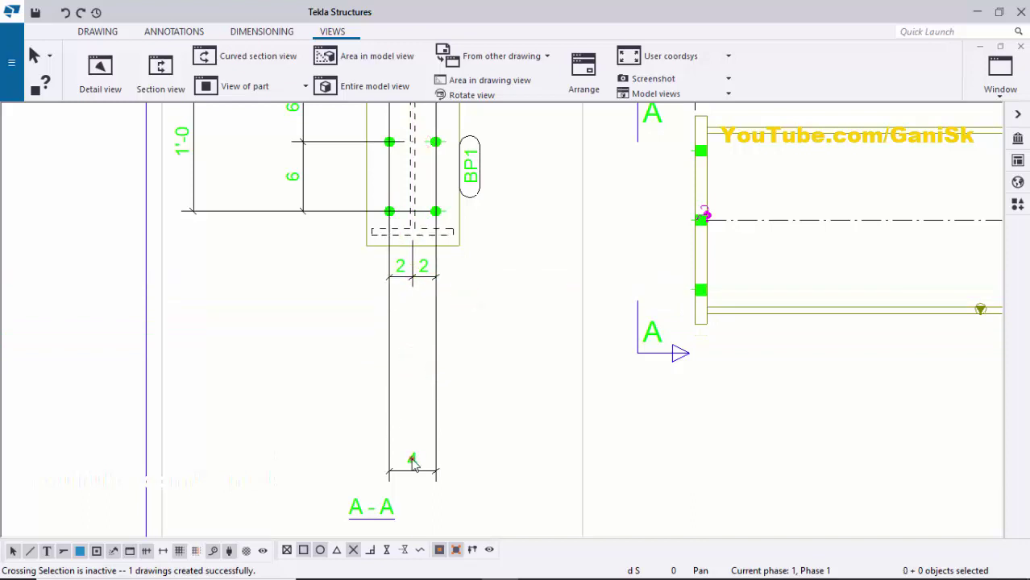
left_click(478, 305)
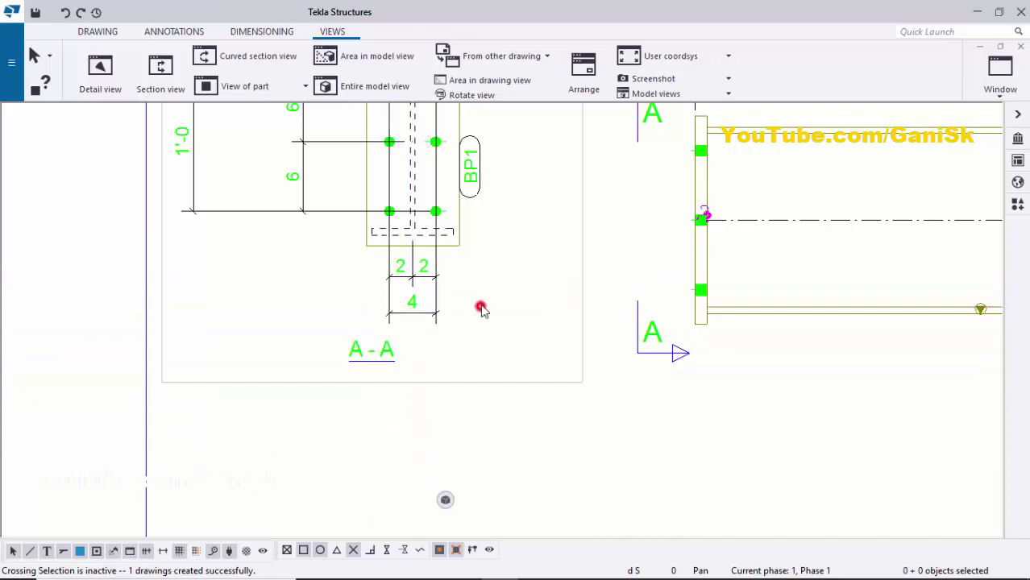
Move the 6-6 and 1'-0 vertical bolt dimensions in section A-A closer to the base plate
scroll(478, 305, "down", 3)
scroll(390, 208, "up", 4)
left_click(375, 230)
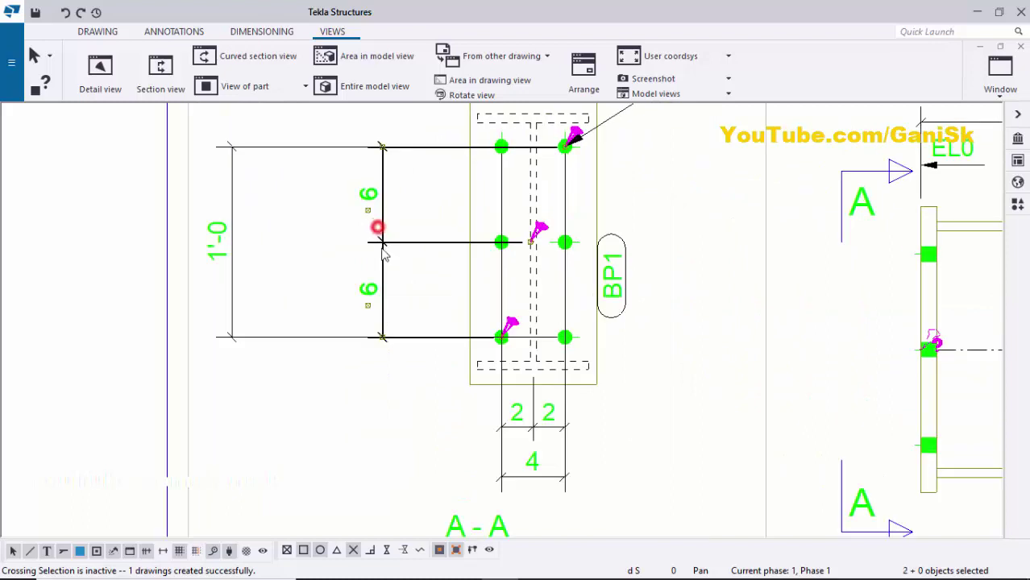
left_click_drag(379, 246, 429, 247)
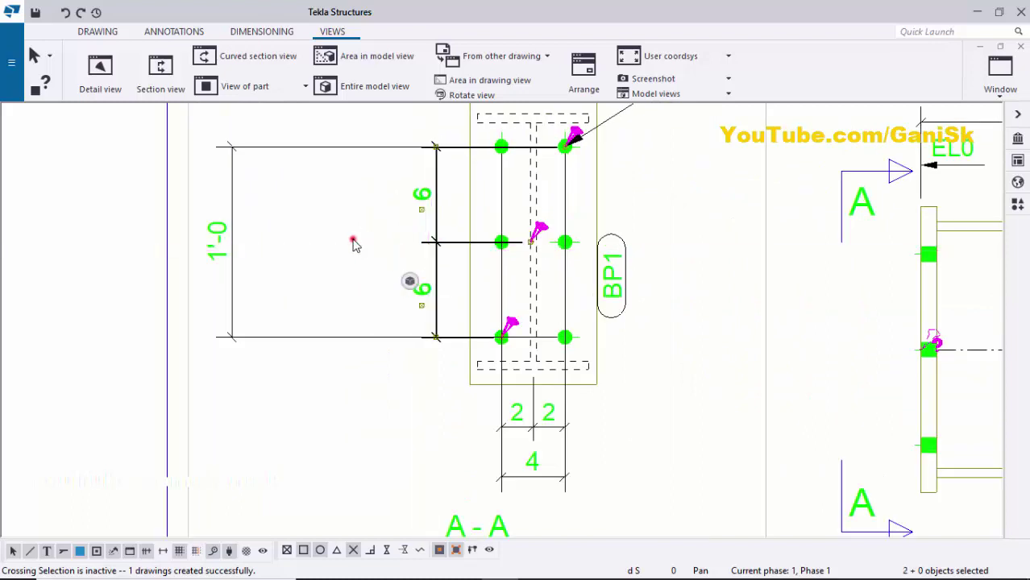
left_click(229, 251)
left_click_drag(229, 252, 280, 319)
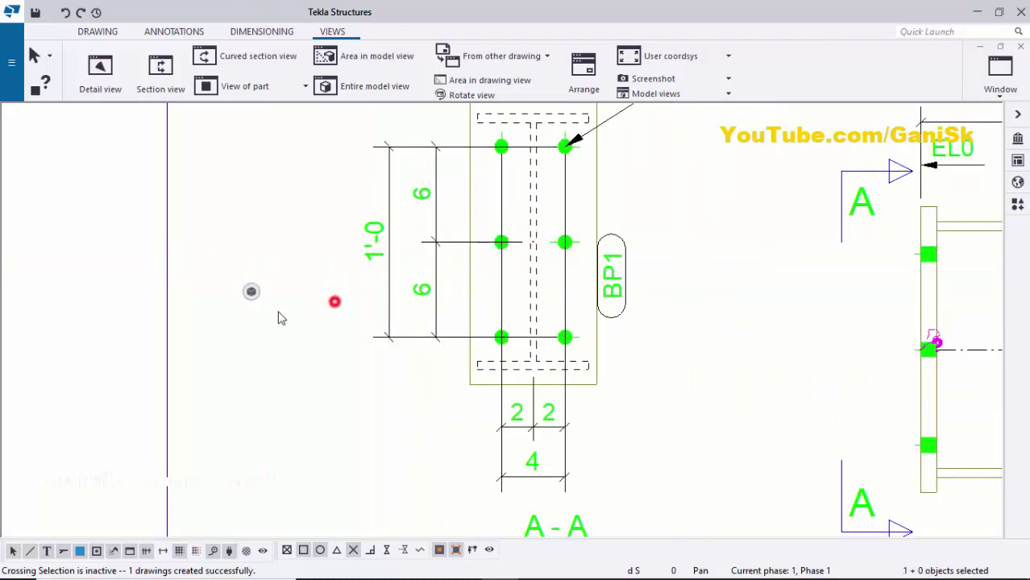
Move the 15/16"Ø hole mark in section A-A closer to the base plate's upper right corner
scroll(322, 306, "down", 4)
scroll(483, 210, "up", 5)
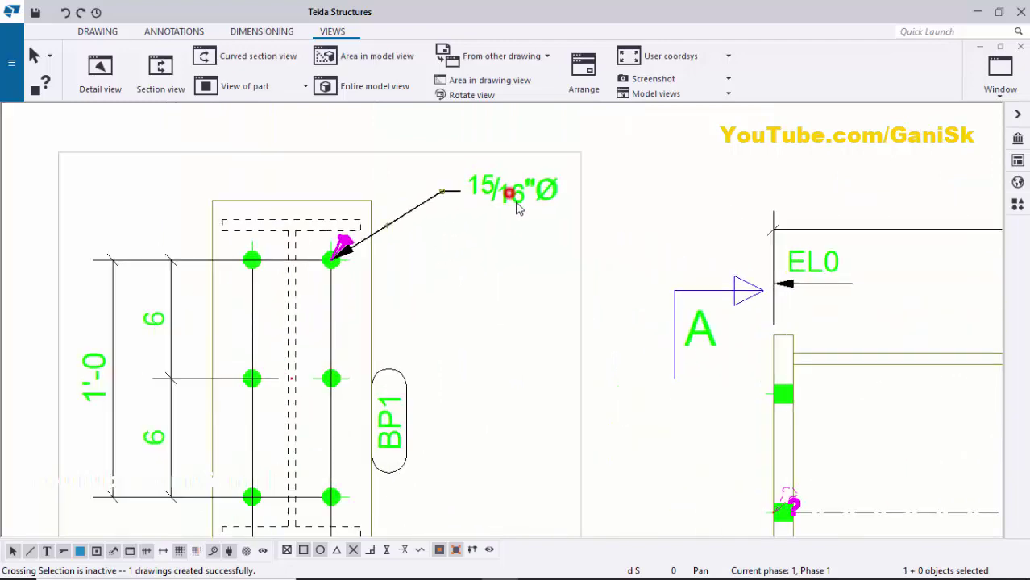
left_click_drag(493, 212, 464, 235)
left_click(444, 277)
Slide the BP1 part mark up along the base plate's right edge
scroll(452, 301, "down", 3)
scroll(412, 394, "up", 3)
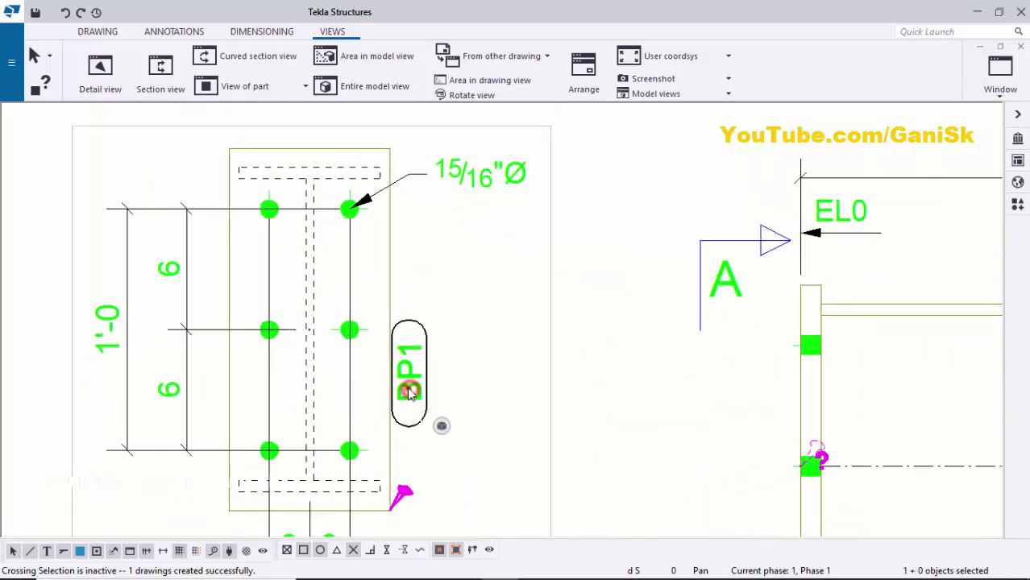
left_click_drag(408, 393, 409, 347)
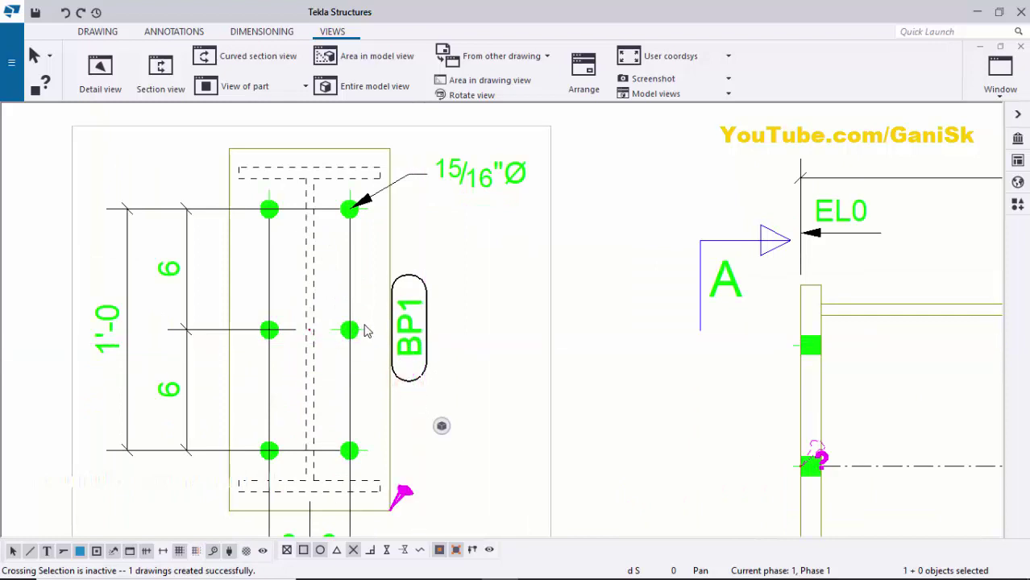
Change the BP1 part mark's leader line type so that the mark is drawn with a leader line
double_click(410, 318)
left_click(70, 174)
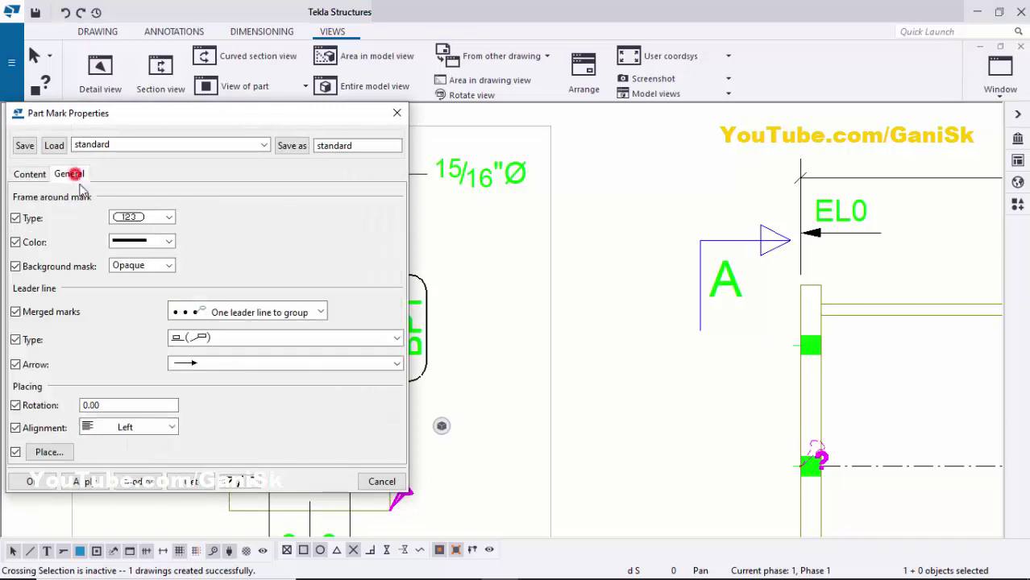
left_click(200, 338)
left_click(190, 356)
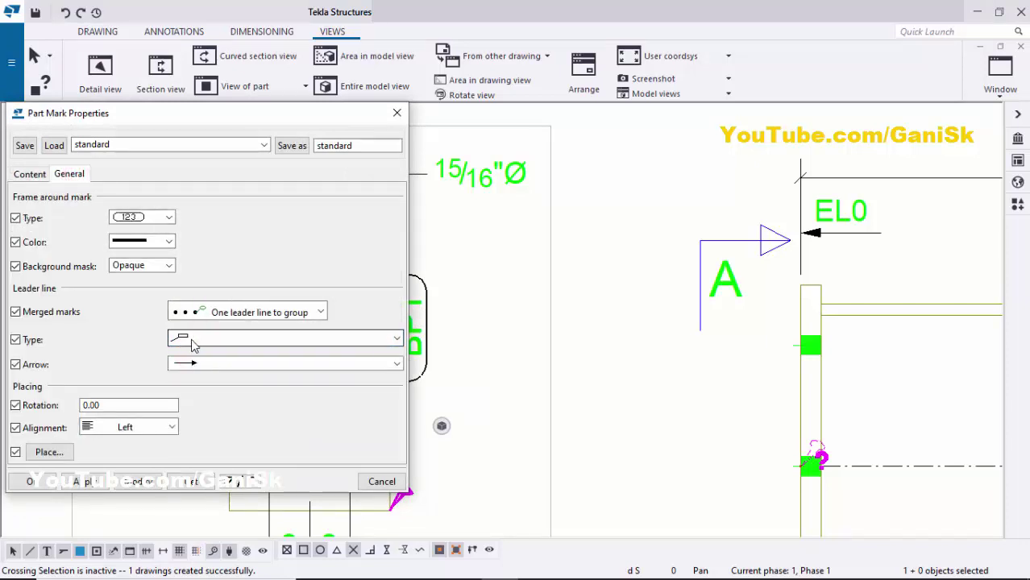
scroll(442, 419, "down", 2)
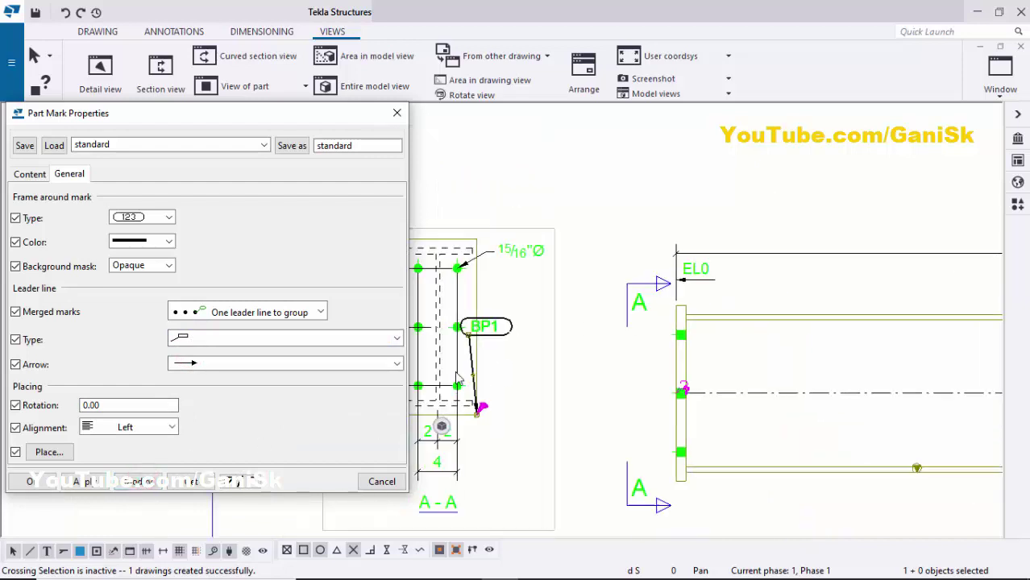
scroll(488, 403, "up", 4)
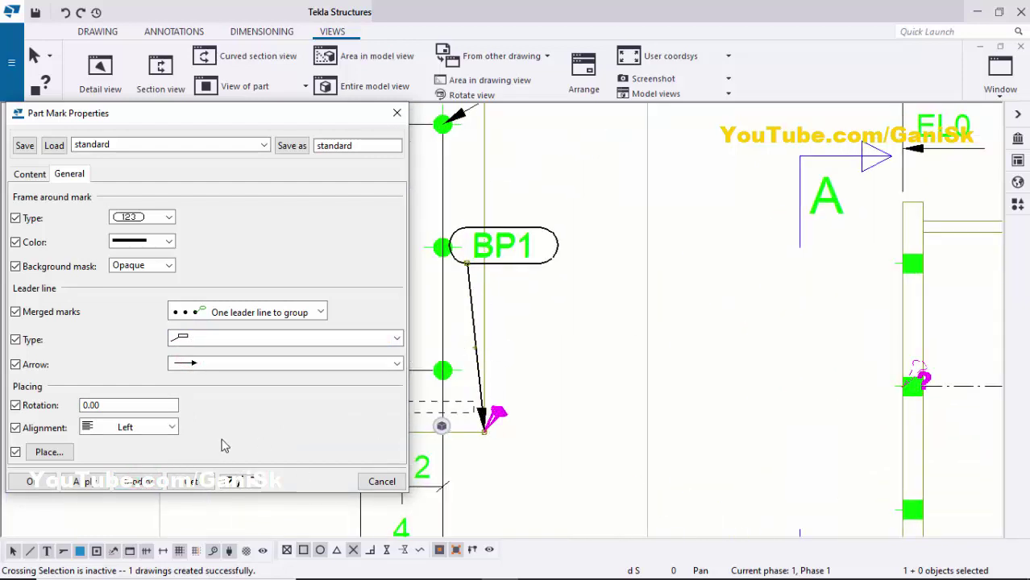
left_click(50, 482)
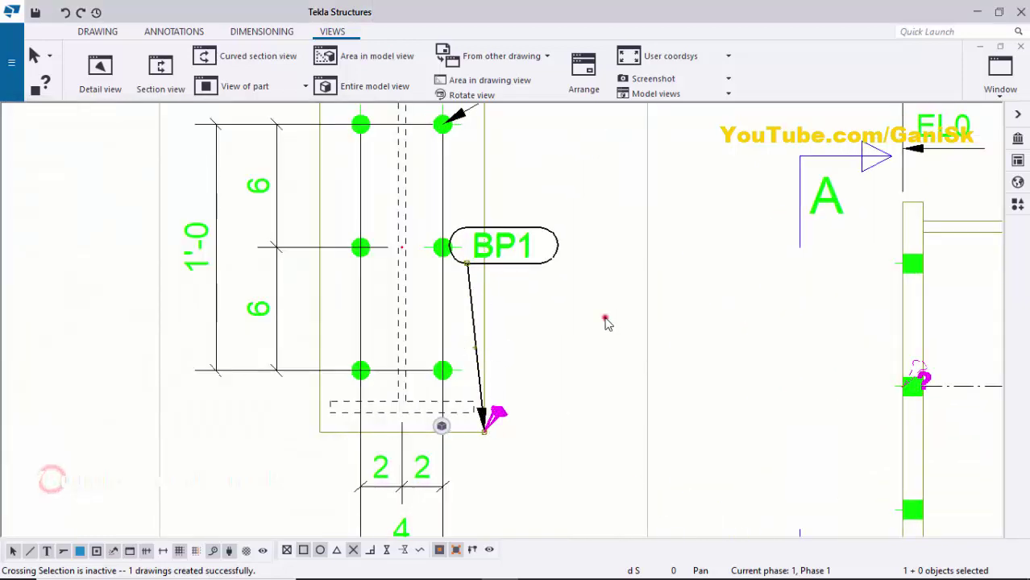
left_click(606, 317)
Place the BP1 mark outside the base plate with its leader arrow pointing to the middle of the plate's right edge
left_click_drag(495, 247, 528, 492)
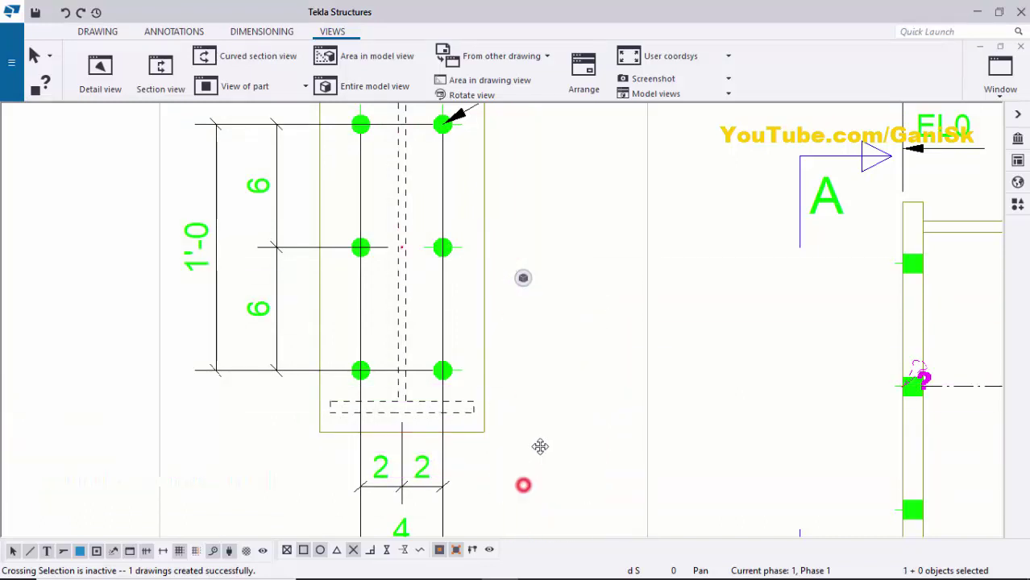
left_click_drag(540, 446, 538, 292)
scroll(533, 306, "up", 2)
scroll(528, 339, "down", 1)
left_click(528, 359)
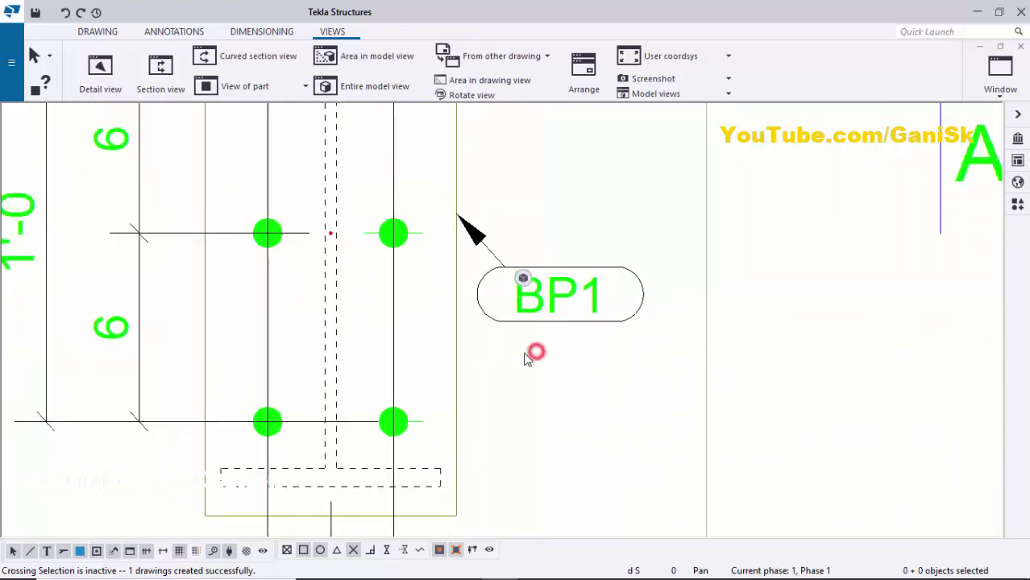
Move the A-A section view slightly down and right, toward the column front view
scroll(528, 359, "down", 4)
scroll(520, 339, "up", 3)
scroll(512, 335, "down", 4)
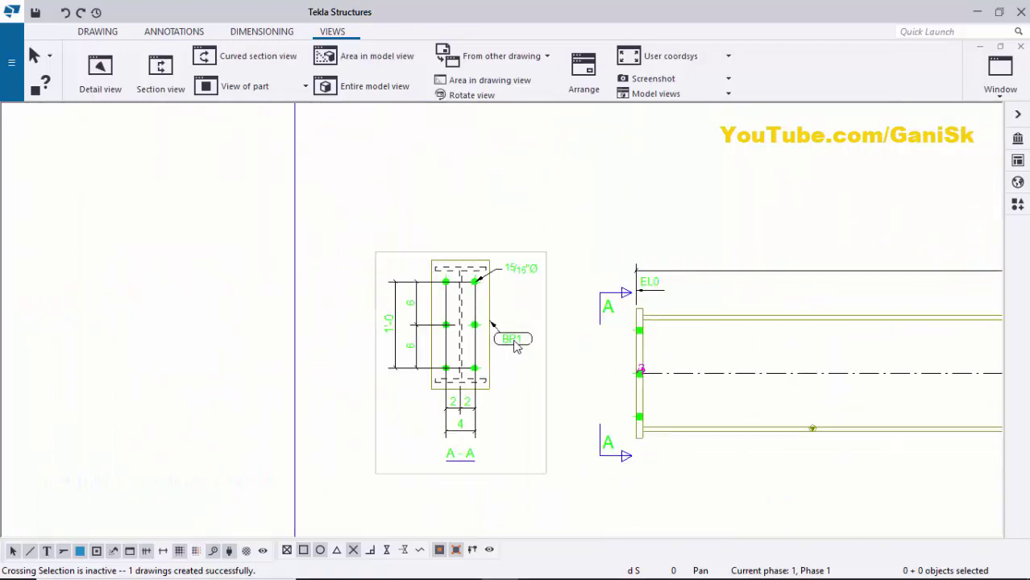
scroll(513, 403, "down", 1)
scroll(542, 425, "up", 3)
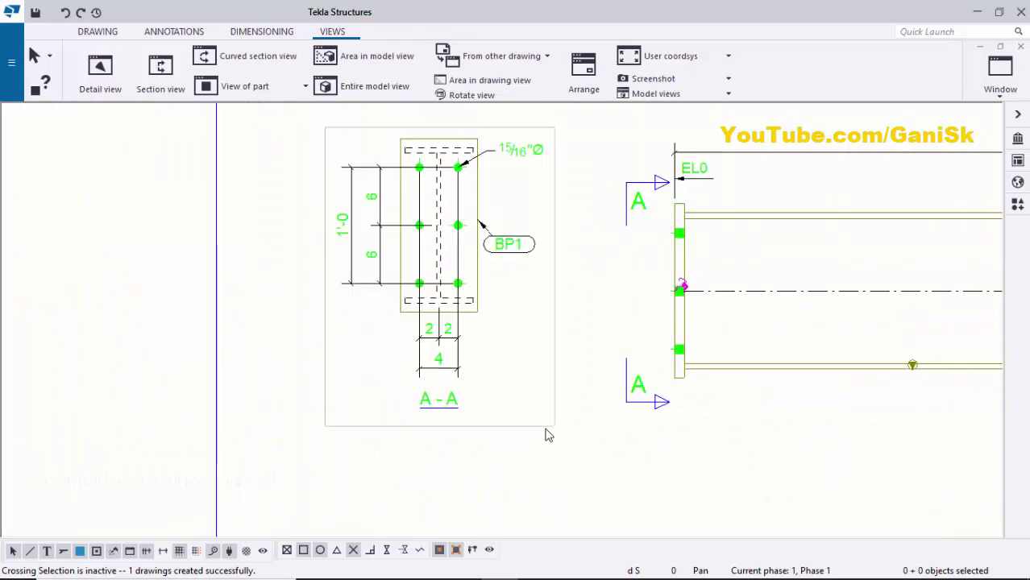
left_click(545, 431)
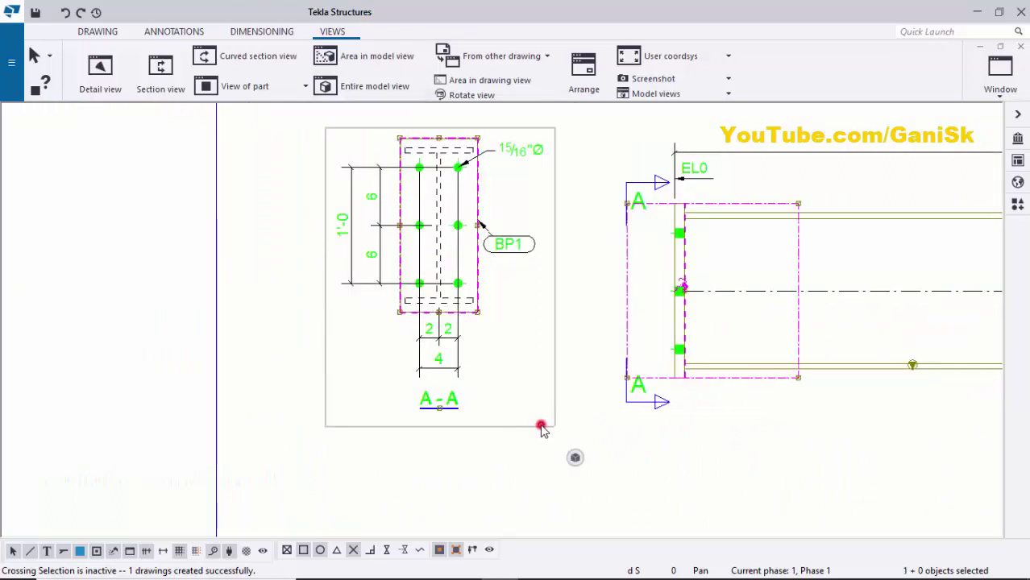
mouse_move(541, 426)
left_mouse_down()
mouse_move(556, 442)
mouse_move(561, 481)
mouse_move(558, 471)
left_mouse_up()
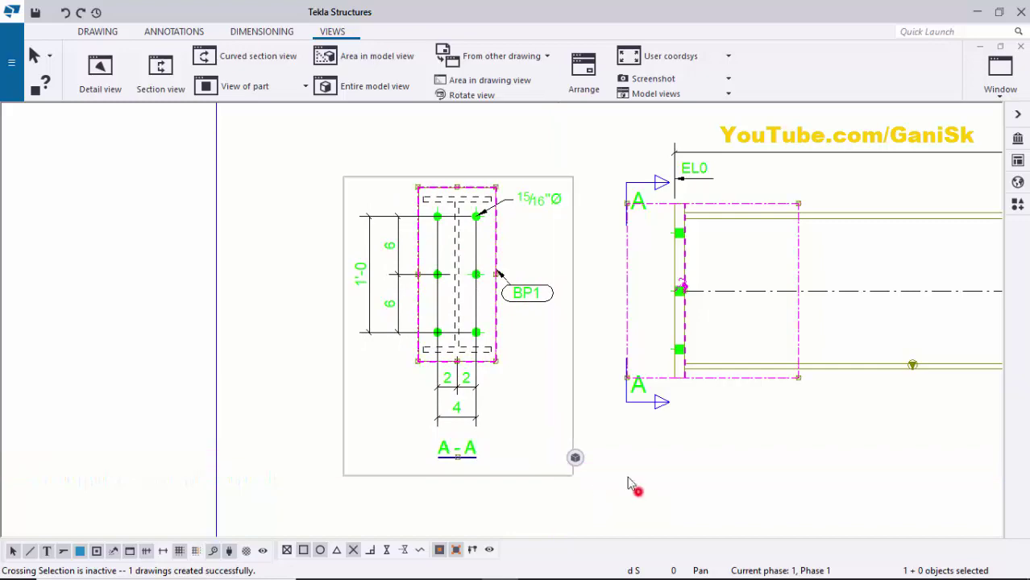
left_click(637, 487)
Examine the arrangement of the A-A section and the column front view on the drawing sheet
scroll(603, 332, "down", 2)
scroll(603, 332, "down", 3)
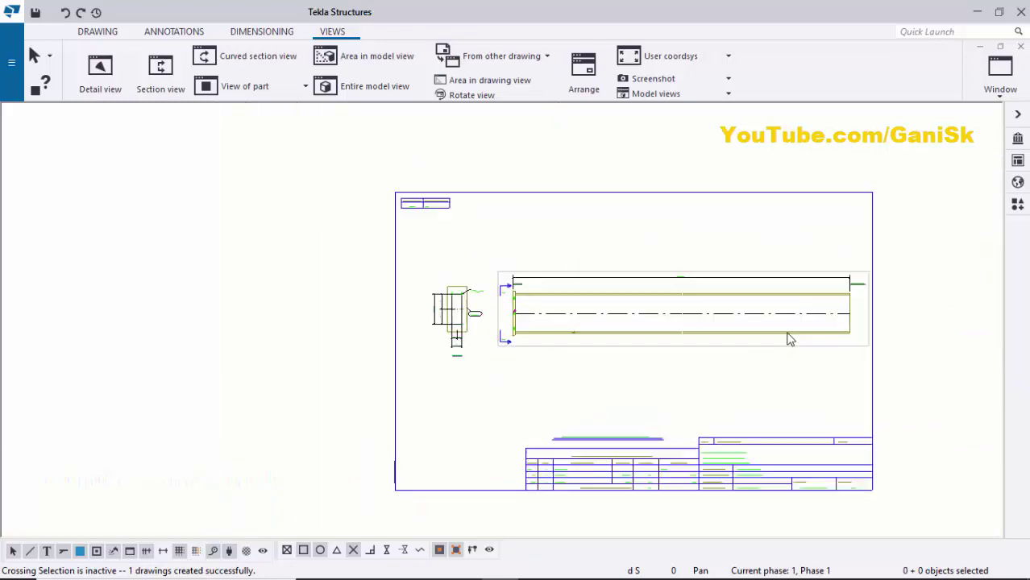
scroll(846, 299, "up", 2)
scroll(773, 303, "down", 1)
scroll(350, 320, "up", 2)
scroll(356, 320, "up", 2)
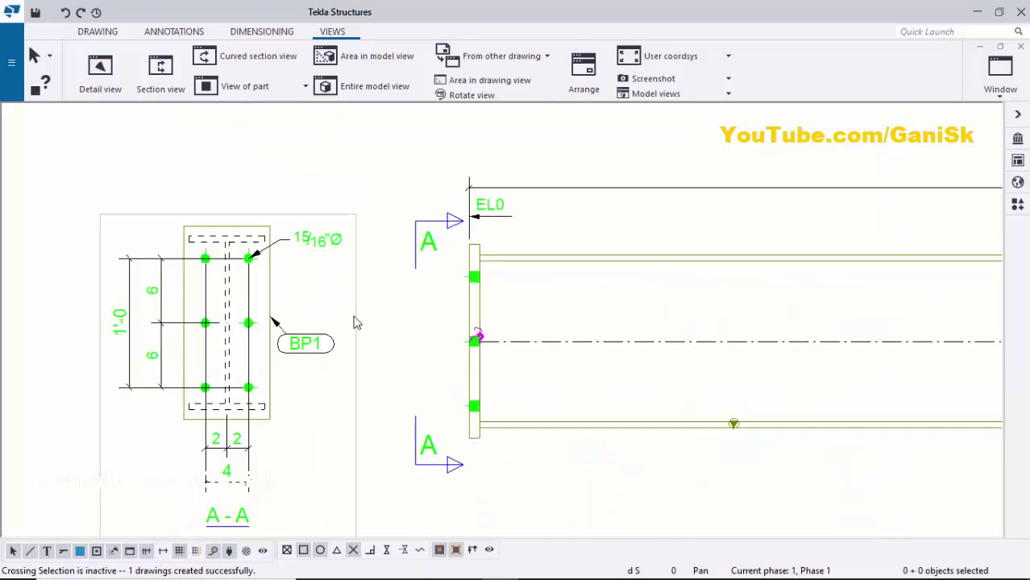
scroll(731, 278, "down", 1)
scroll(568, 306, "up", 2)
scroll(597, 303, "down", 2)
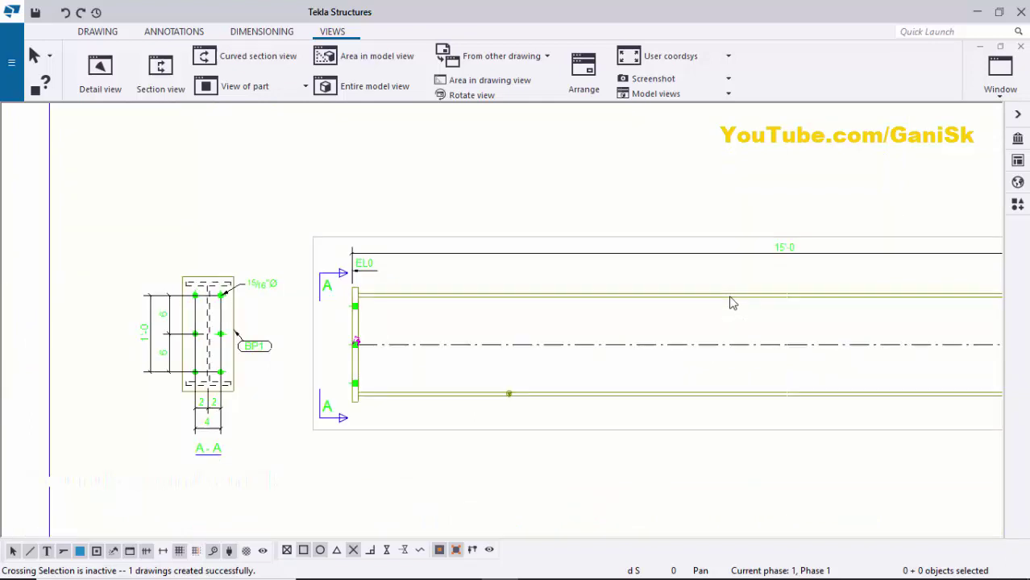
Add a part mark to the column using applied mark properties and place it just above the top flange
left_click(689, 300)
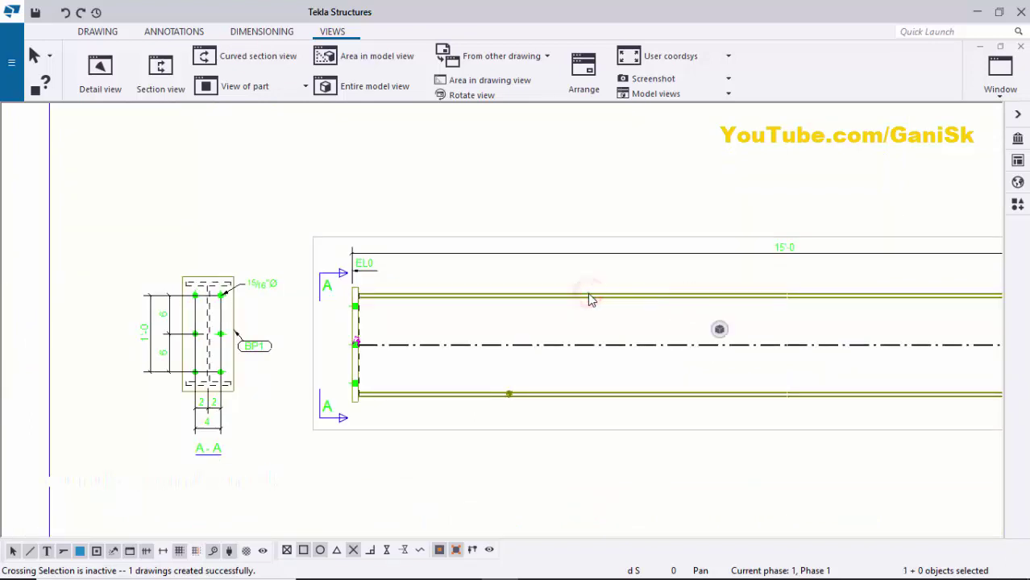
right_click(588, 298)
left_click(631, 381)
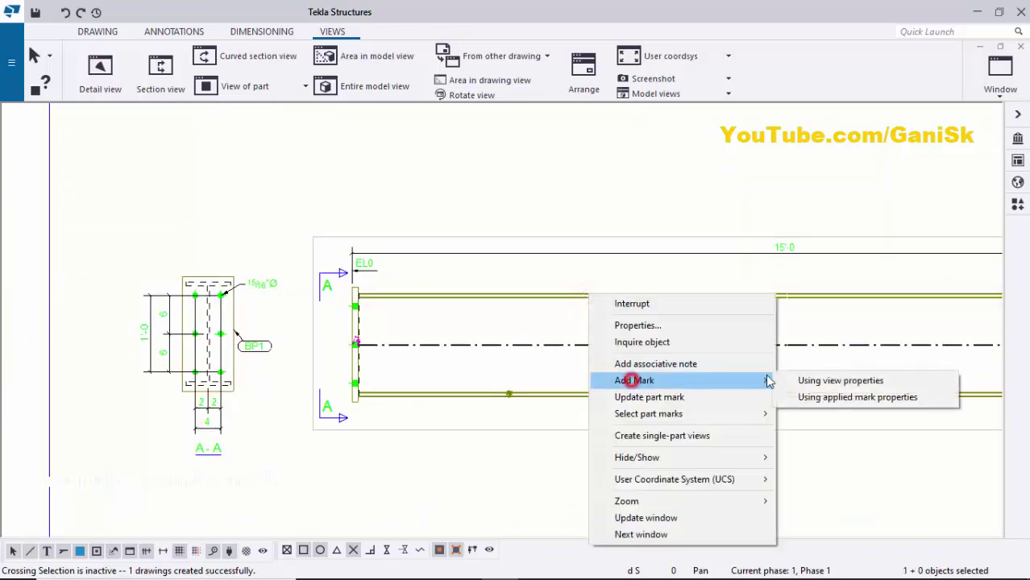
left_click(819, 397)
scroll(641, 355, "up", 3)
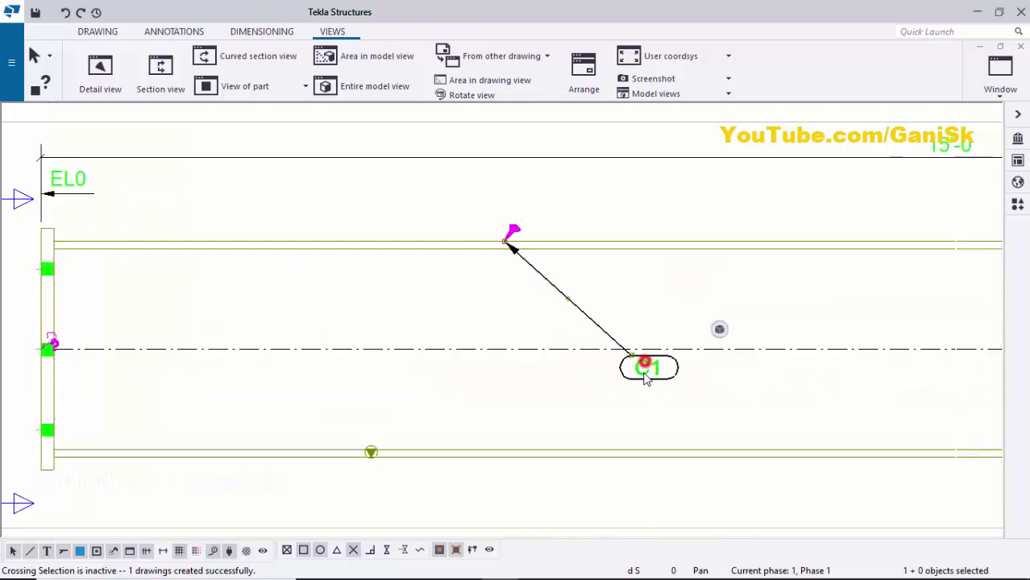
left_click_drag(646, 380, 569, 216)
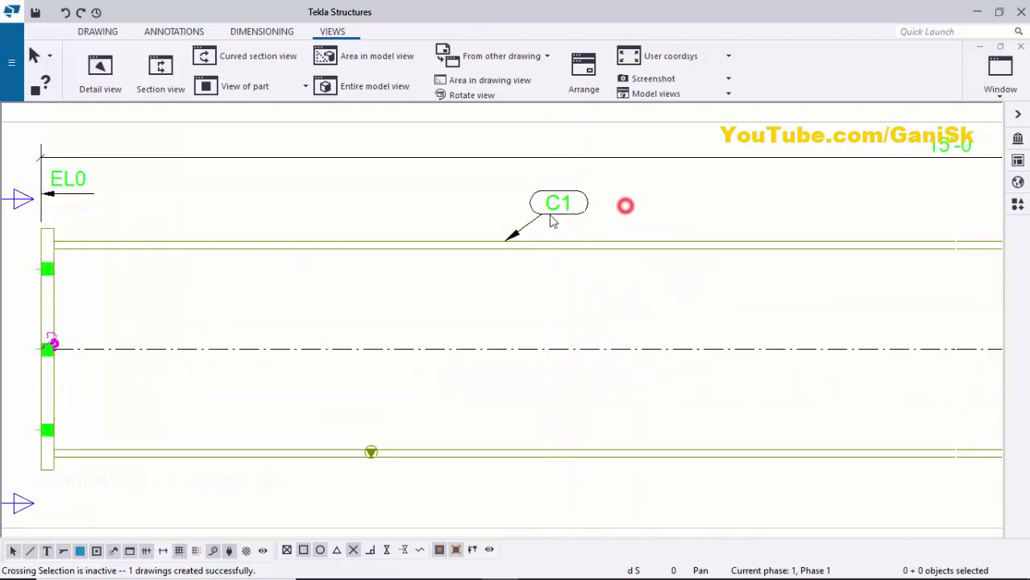
Check the content elements in the C1 part mark's properties and close them without changes
scroll(555, 211, "up", 4)
double_click(559, 203)
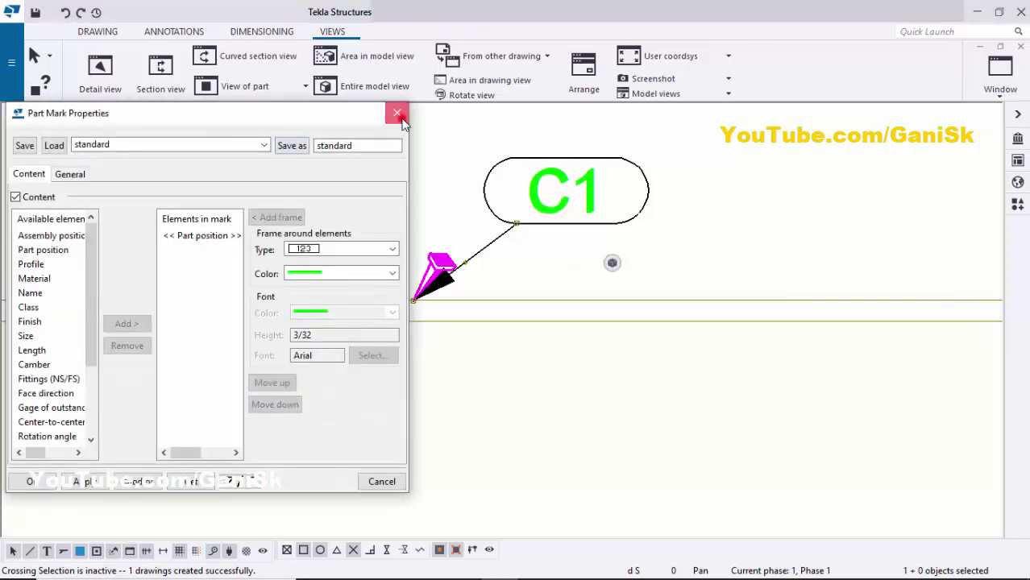
left_click(397, 114)
scroll(614, 197, "down", 5)
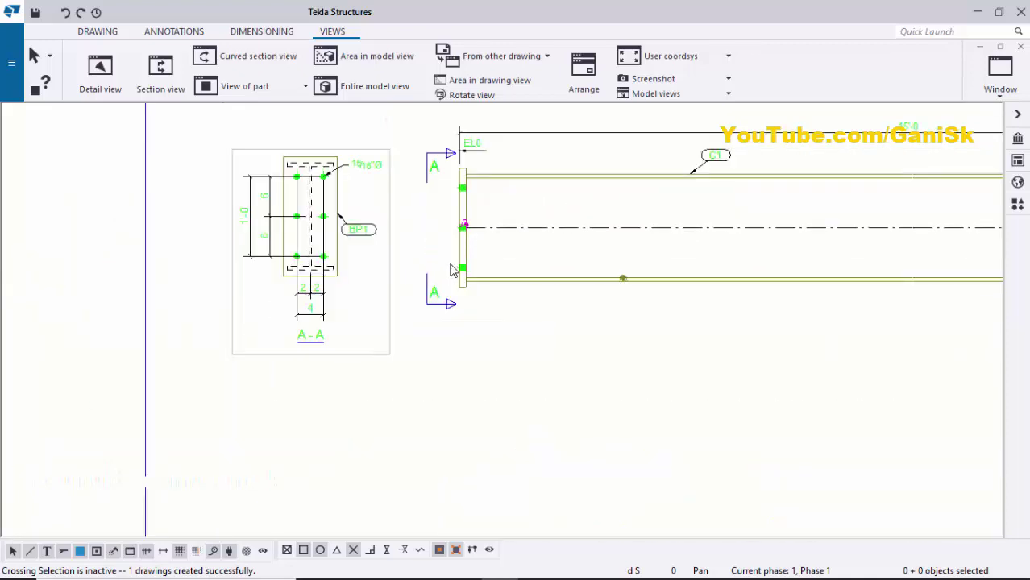
Add a part mark to the base plate in the front view using applied mark properties, place it beside the plate and check its content
scroll(453, 271, "up", 4)
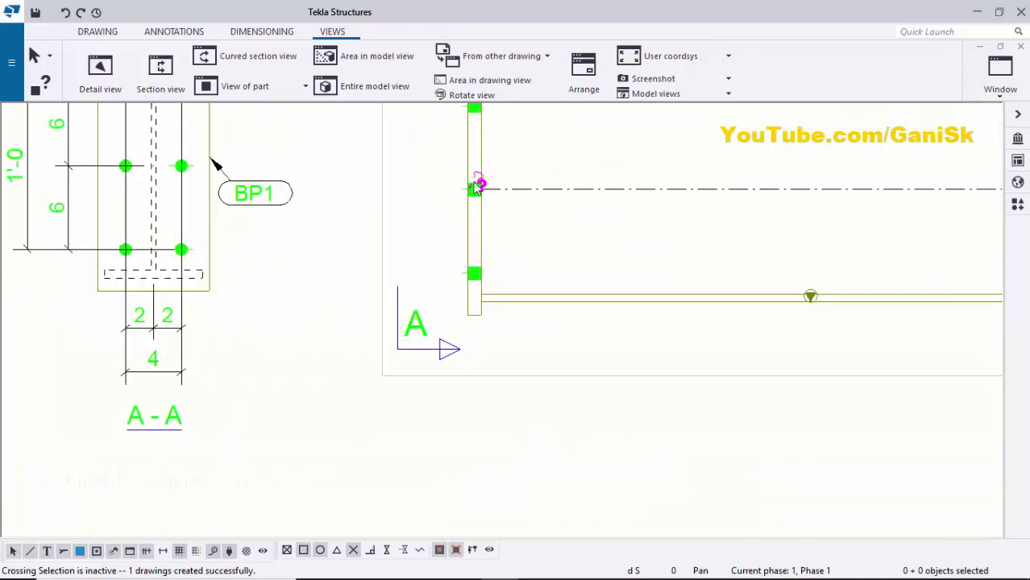
right_click(473, 240)
left_click(513, 320)
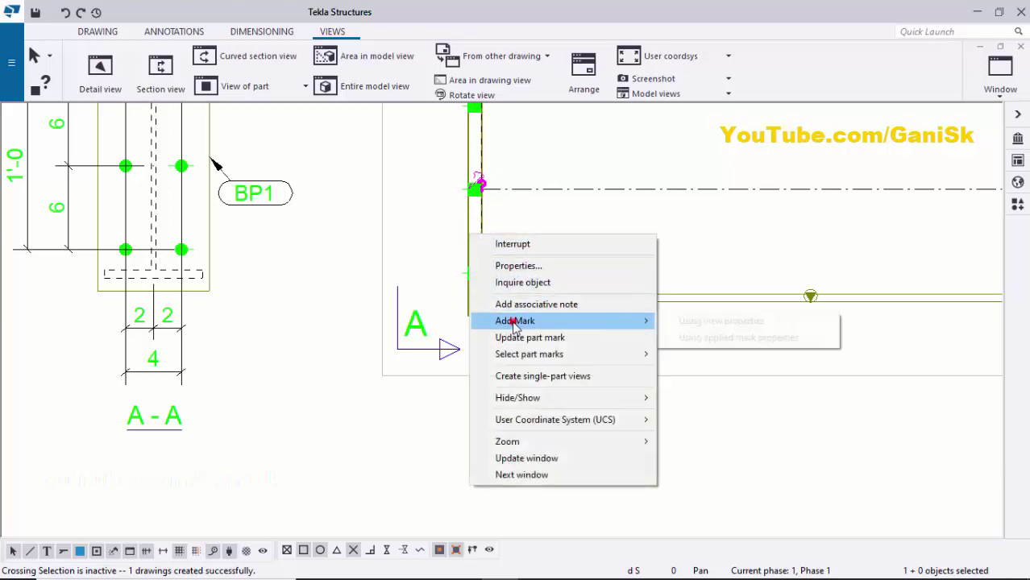
left_click(688, 338)
middle_click_drag(295, 211, 427, 252)
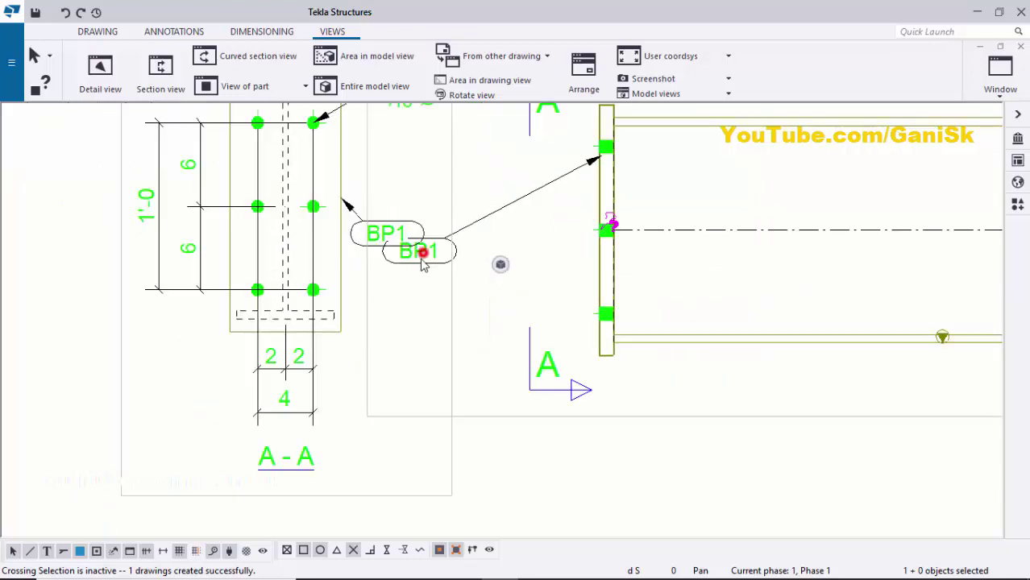
left_click_drag(421, 260, 534, 245)
scroll(674, 178, "up", 4)
left_click(701, 182)
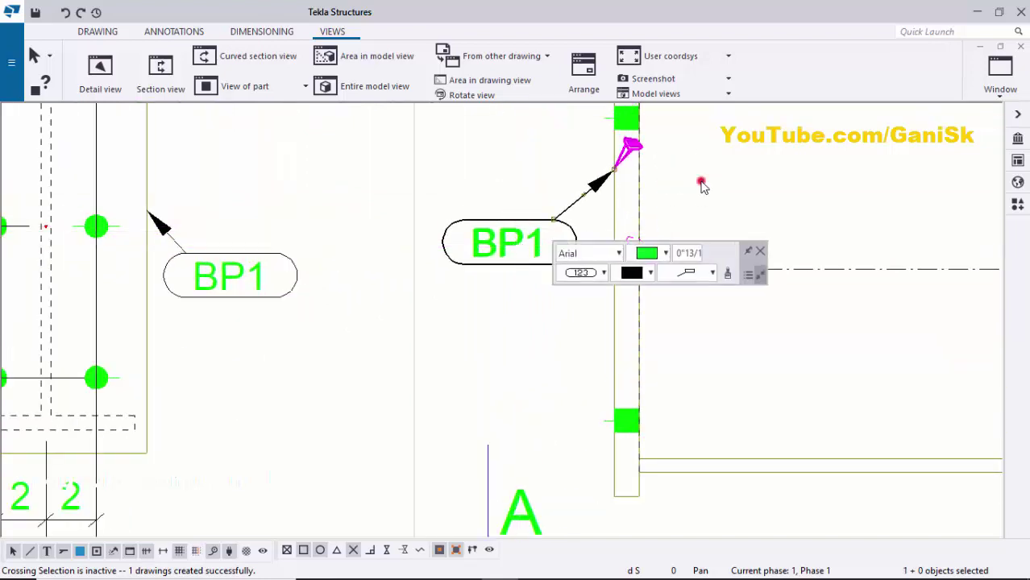
double_click(509, 242)
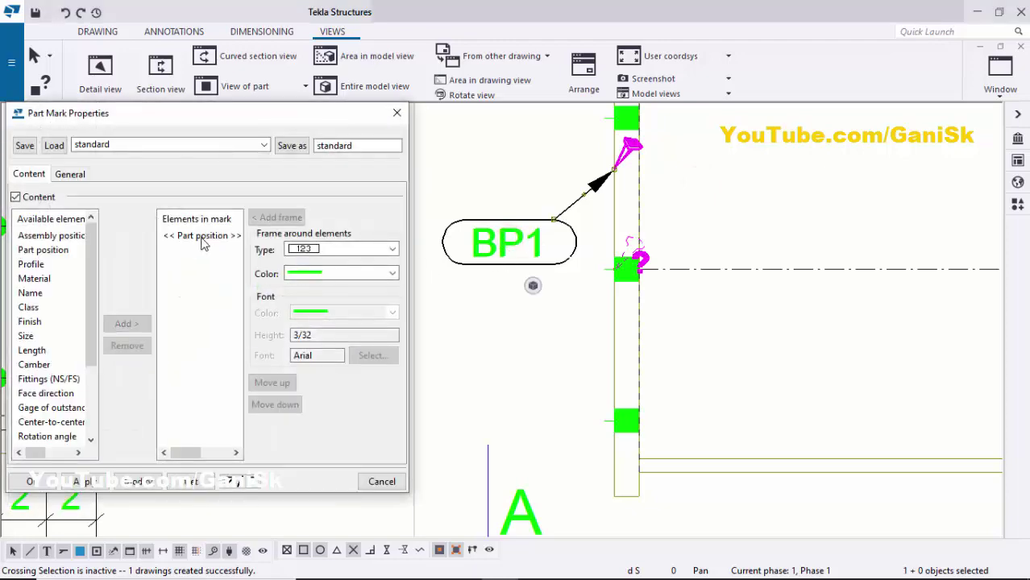
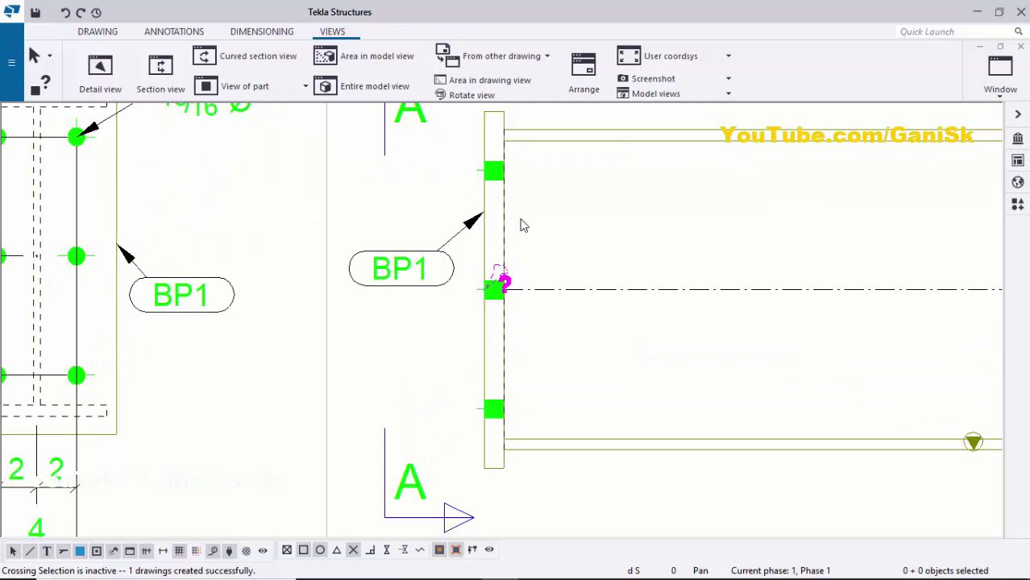
Add a weld mark at the joint between base plate and column, using nearest-point snapping on the plate edge and placing it inside the column
left_click(185, 36)
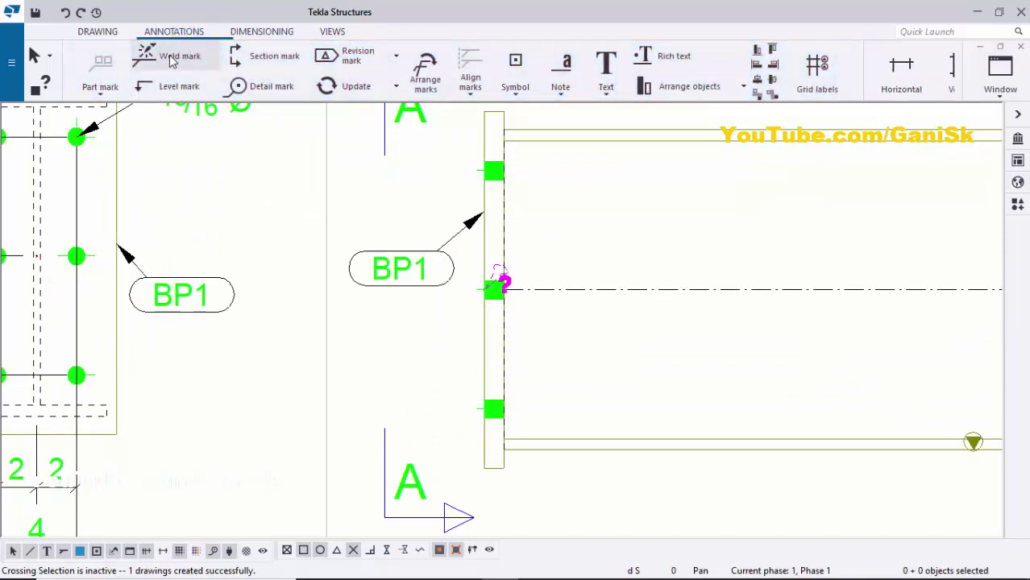
left_click(173, 58)
scroll(499, 208, "up", 2)
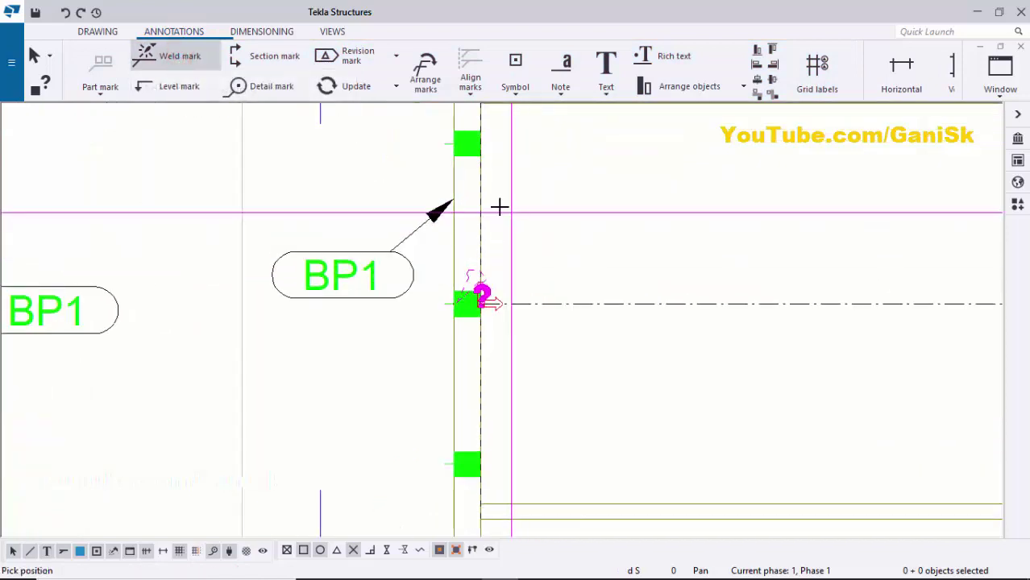
scroll(488, 196, "up", 1)
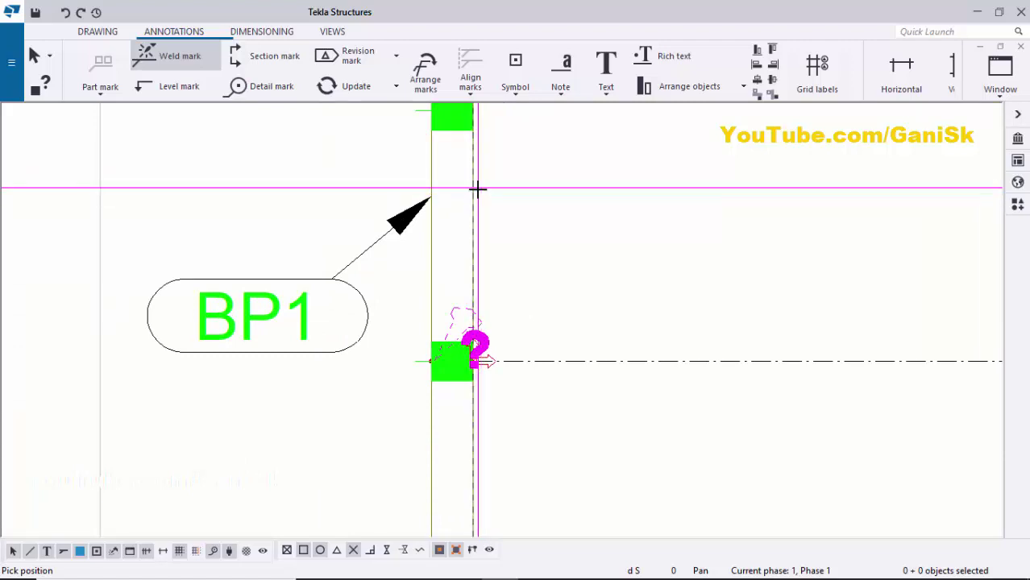
left_click(388, 551)
scroll(474, 242, "down", 2)
scroll(472, 226, "up", 1)
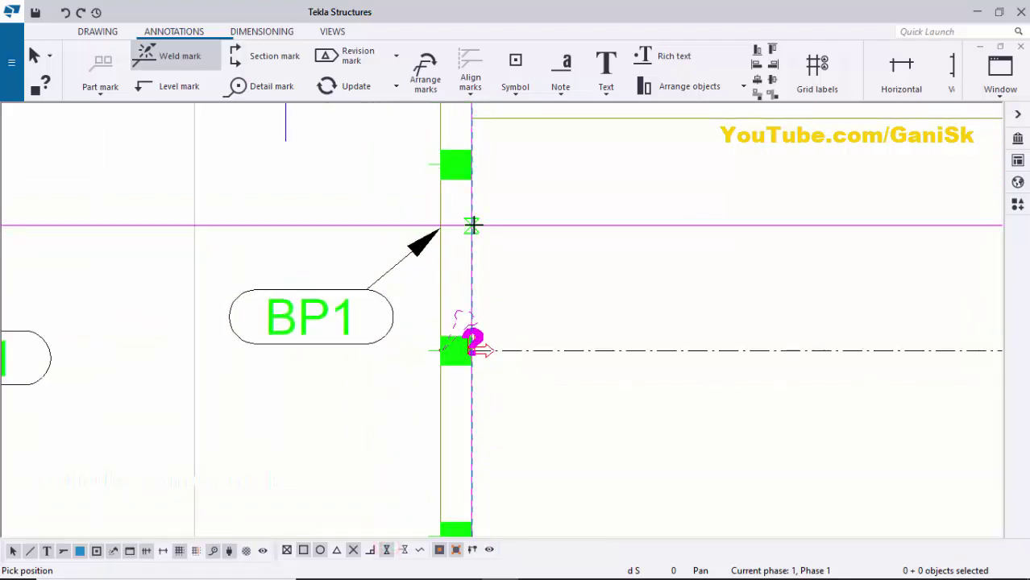
scroll(471, 226, "up", 2)
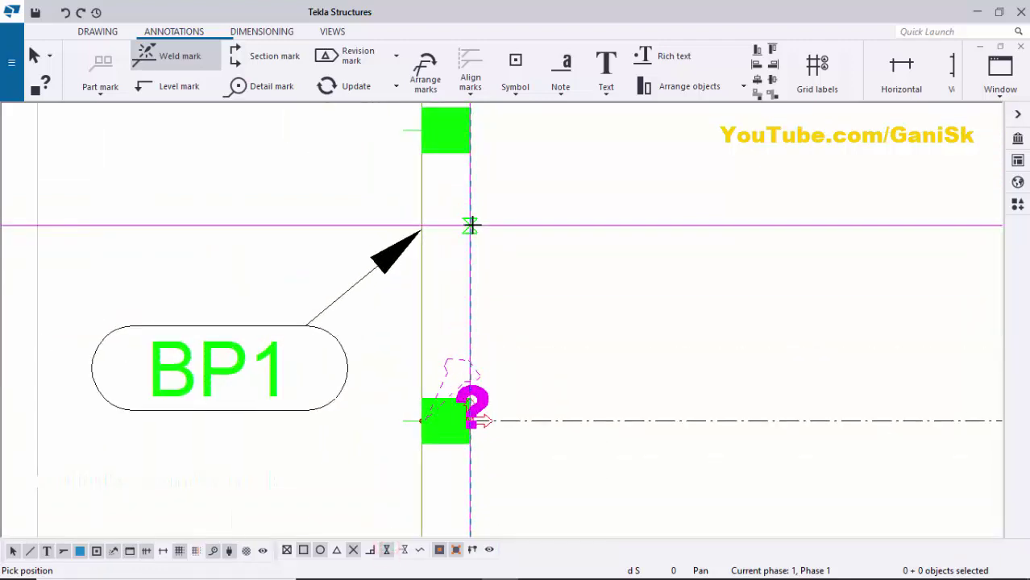
left_click(495, 265)
left_click(531, 290)
scroll(564, 258, "down", 1)
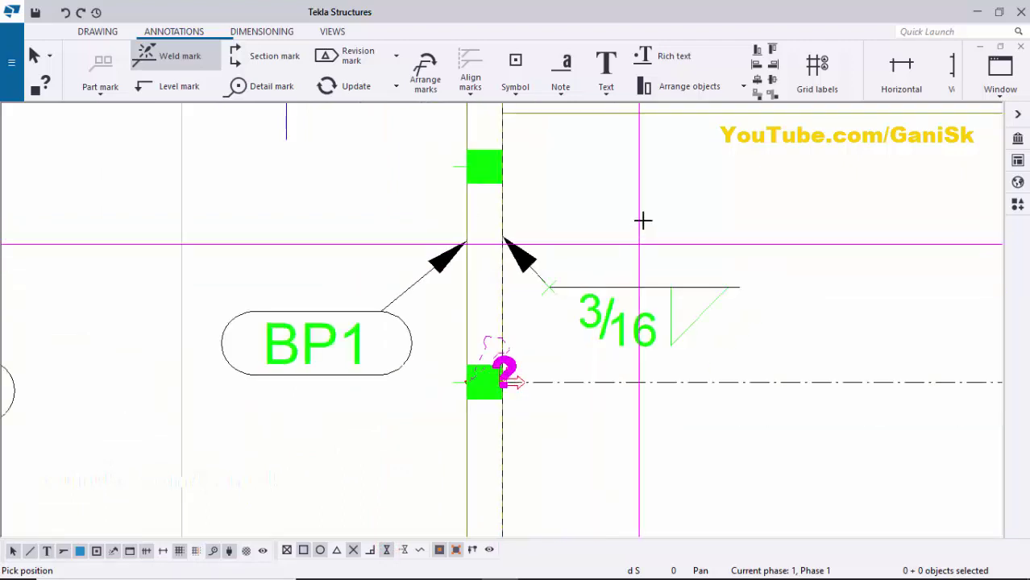
right_click(643, 219)
left_click(655, 220)
scroll(616, 334, "down", 2)
scroll(617, 334, "up", 1)
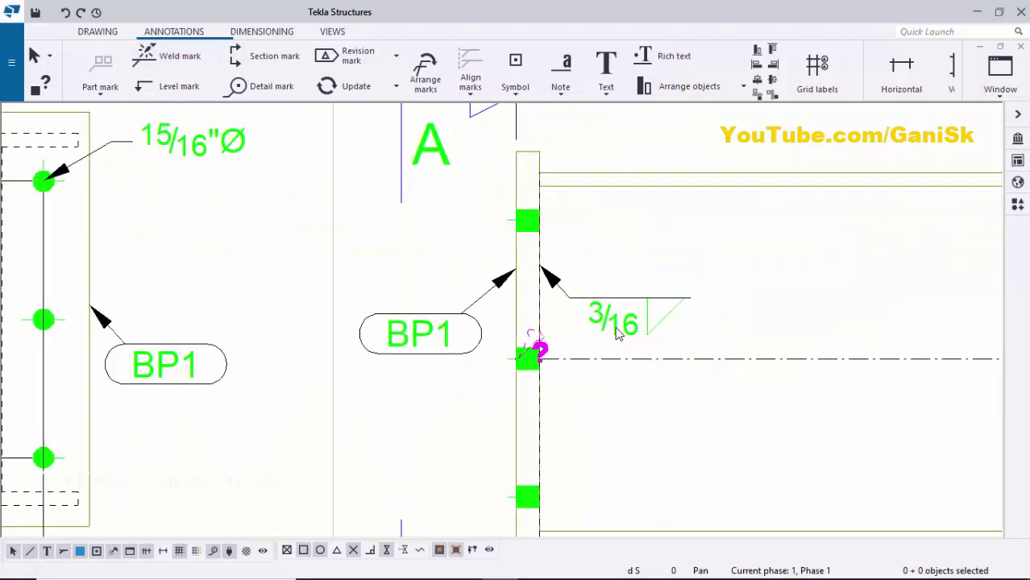
scroll(616, 335, "up", 2)
scroll(606, 316, "down", 3)
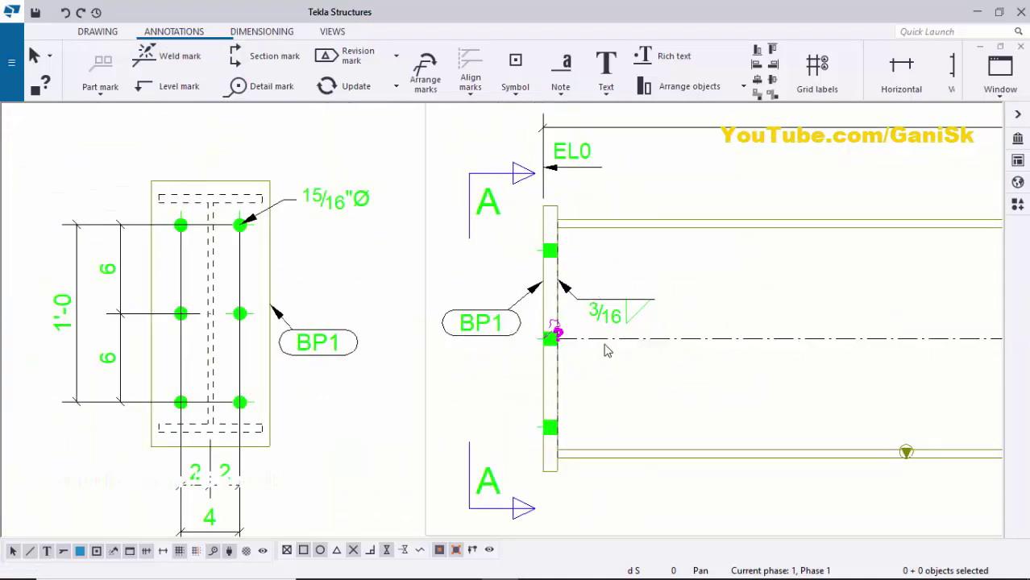
Set the base plate weld mark's Edge/Around option to the weld-all-around symbol and apply it to the mark
double_click(610, 316)
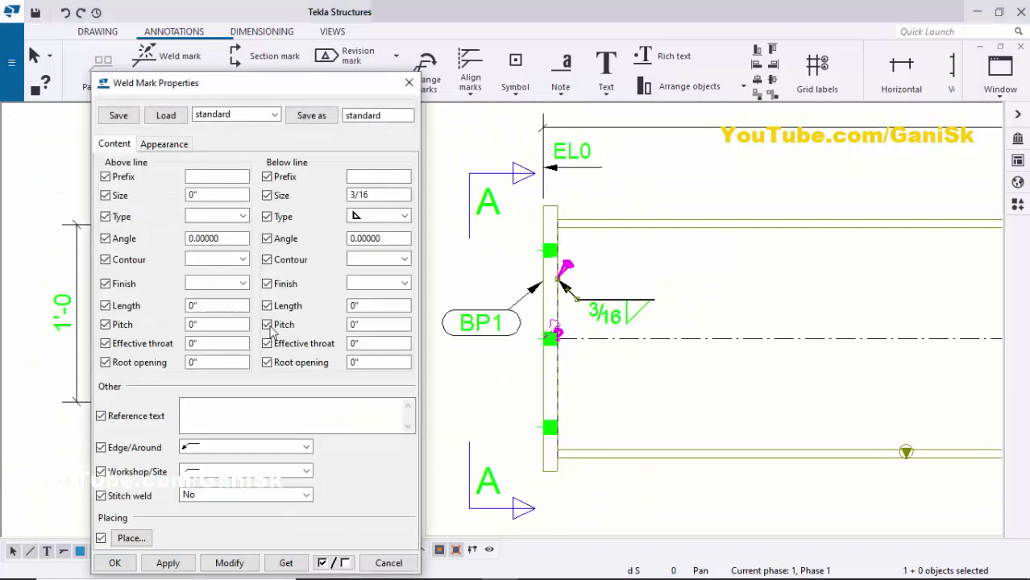
left_click(216, 448)
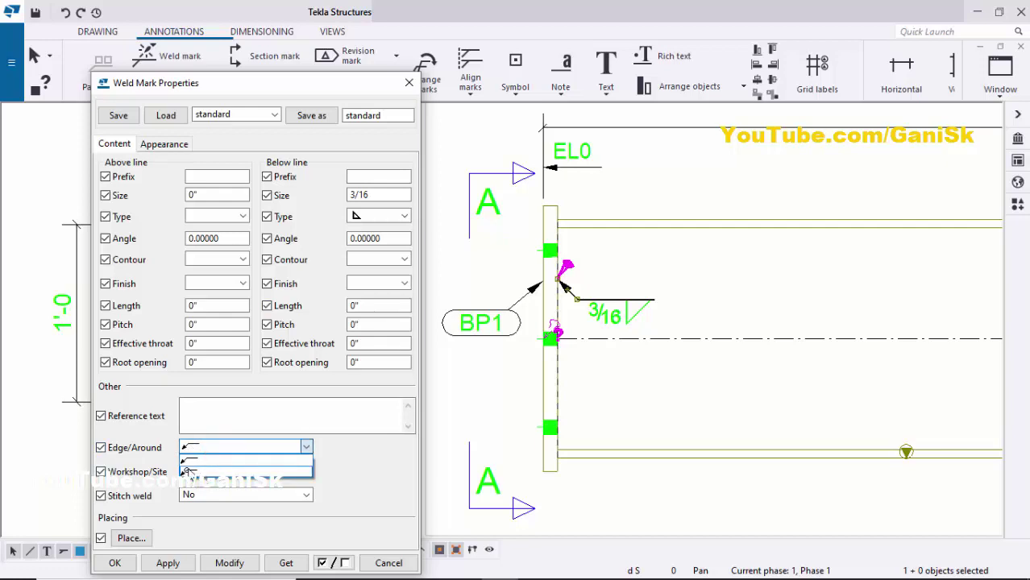
left_click(191, 470)
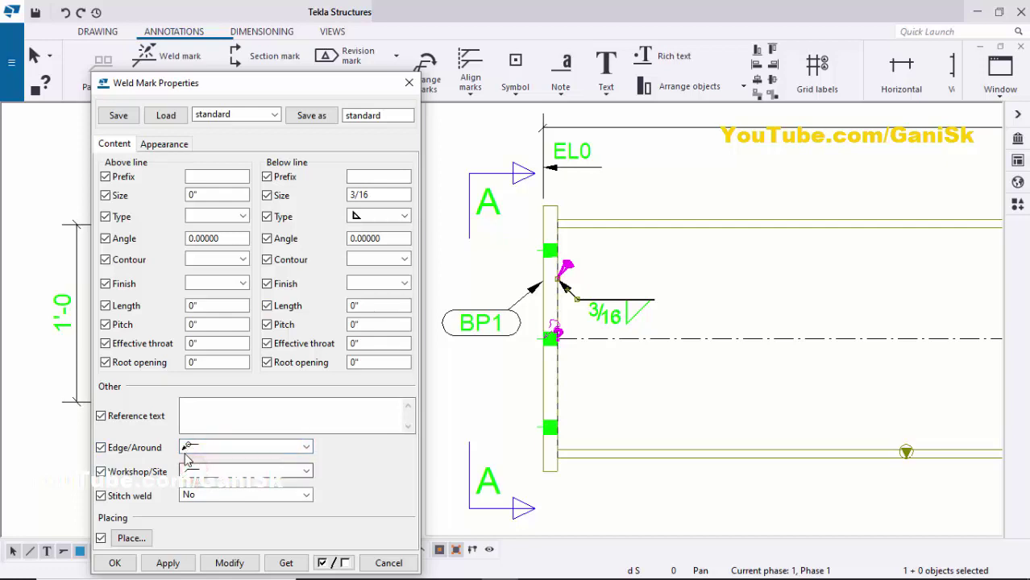
left_click(229, 563)
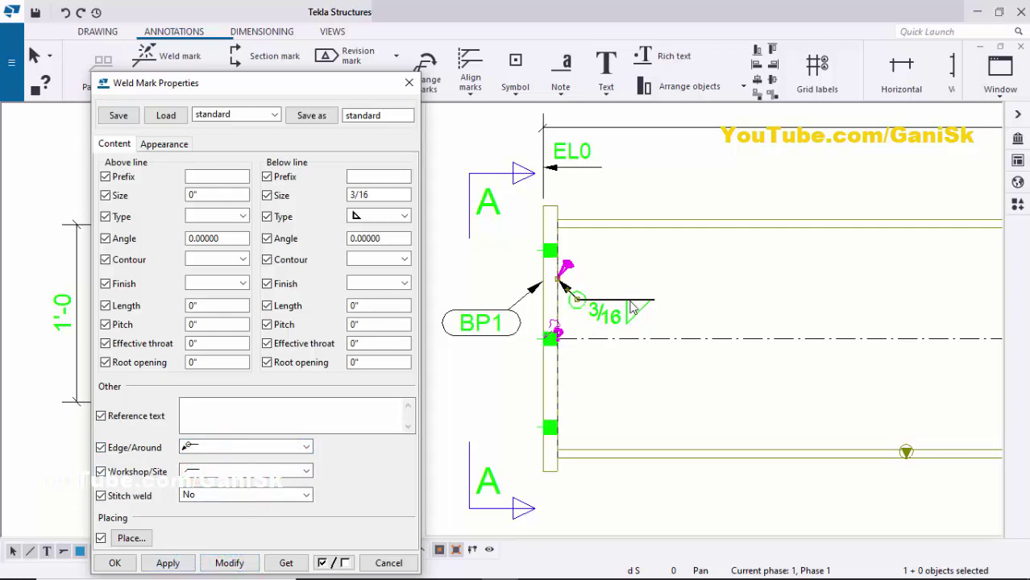
Check the weld mark's below-line size and available weld types, keep them as they are and accept the properties
left_click(376, 195)
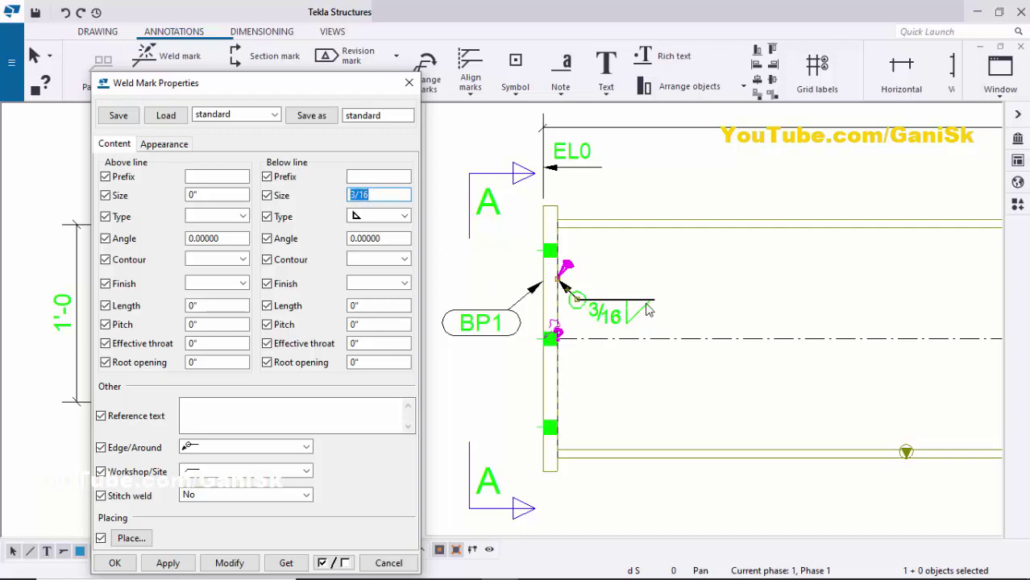
left_click(358, 217)
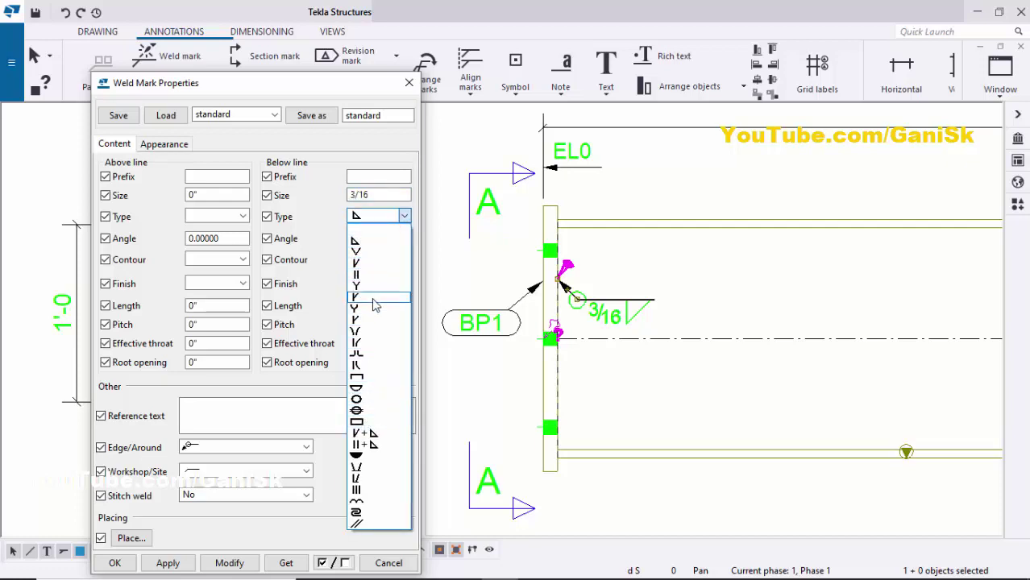
left_click(381, 217)
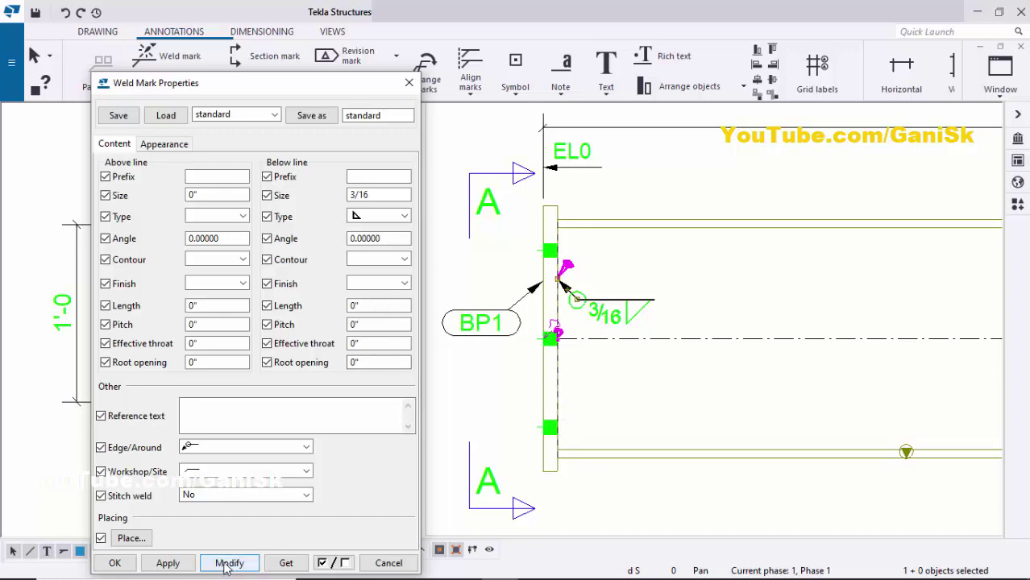
left_click(115, 563)
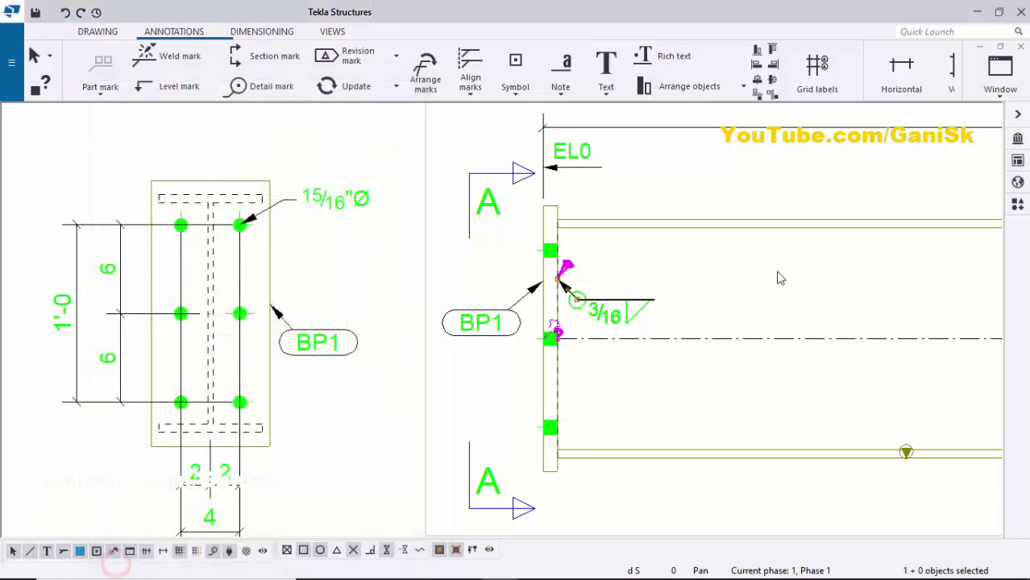
Review the marked-up column views, the bill of material rows and the drawing title on the sheet
scroll(565, 318, "up", 3)
scroll(568, 321, "down", 3)
scroll(571, 321, "down", 3)
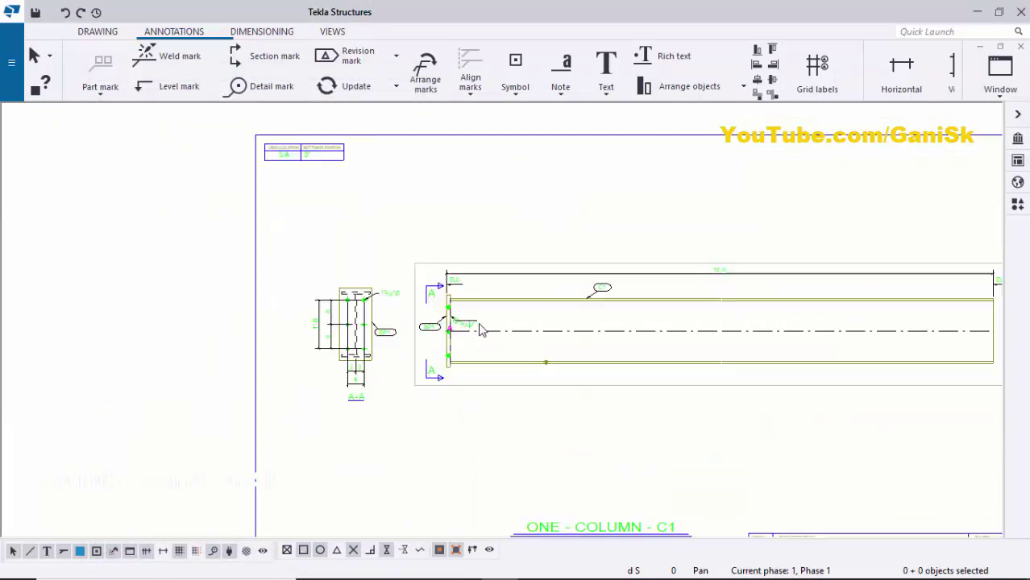
scroll(621, 411, "up", 1)
scroll(618, 374, "down", 2)
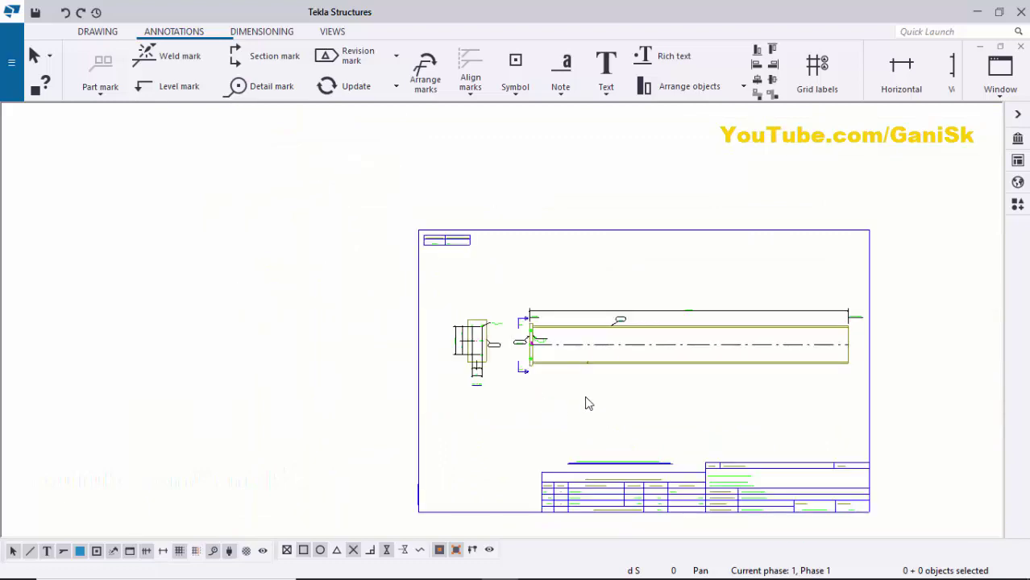
scroll(597, 453, "up", 5)
scroll(564, 453, "down", 1)
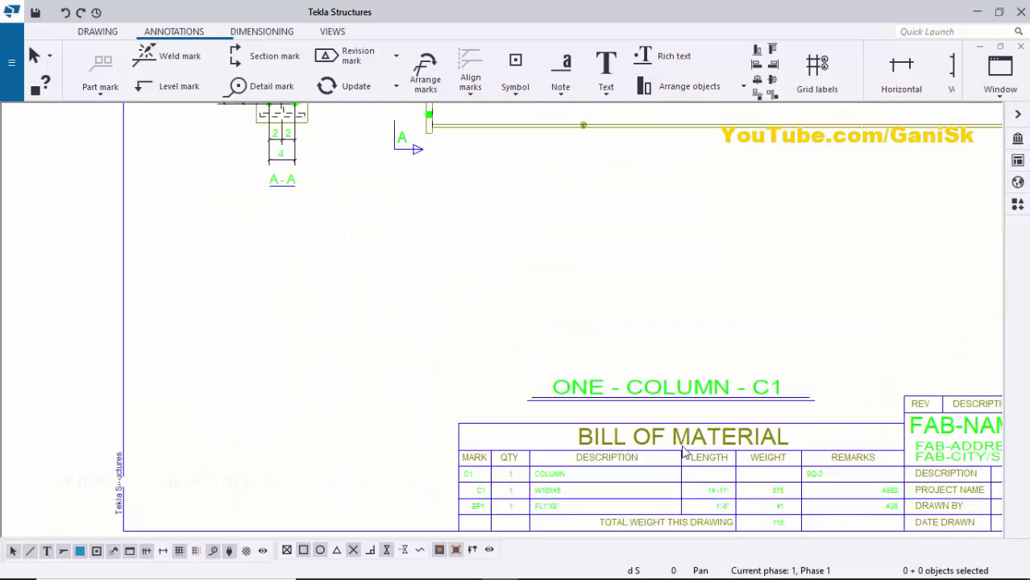
scroll(510, 467, "up", 3)
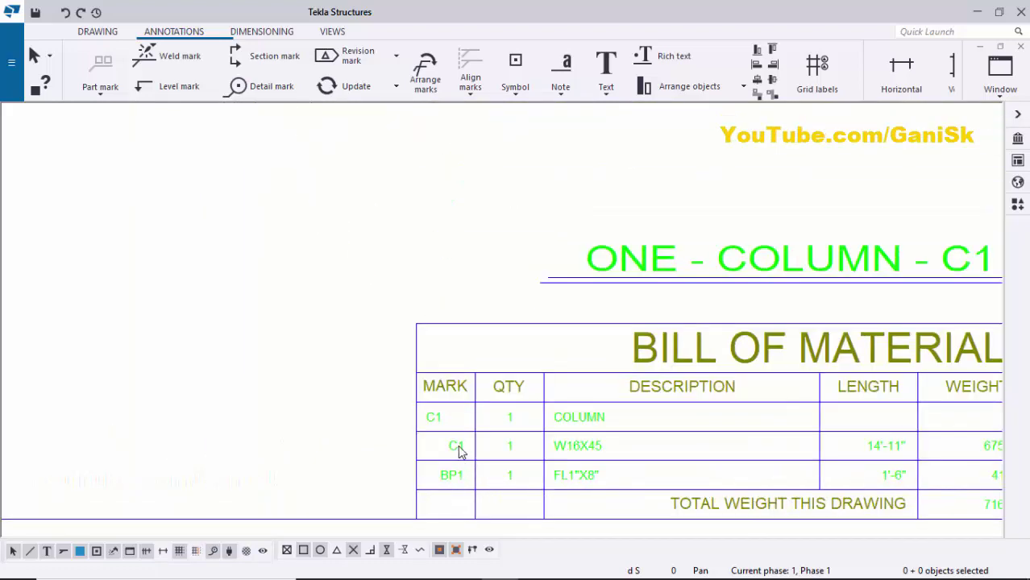
scroll(464, 475, "down", 3)
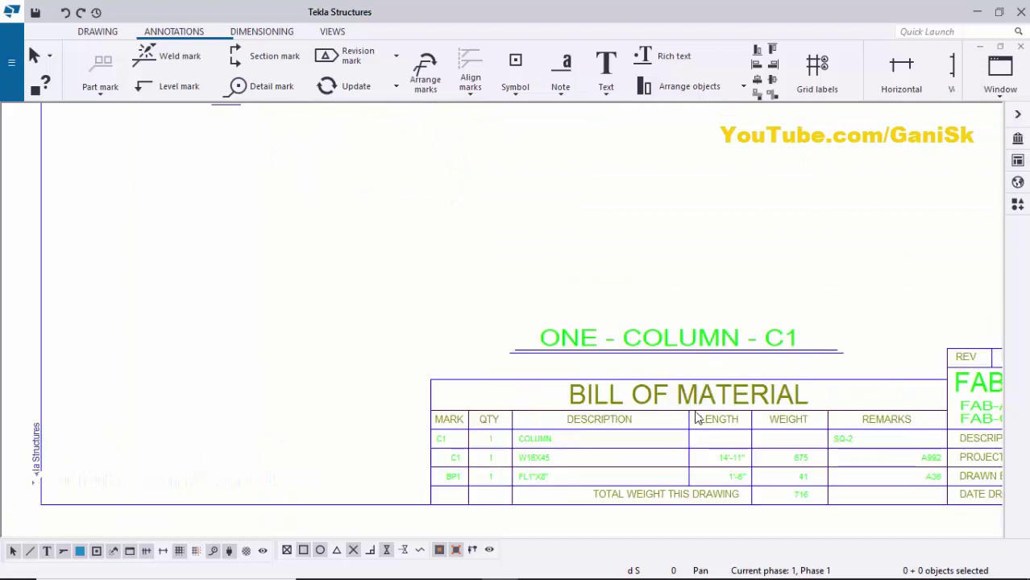
scroll(793, 325, "up", 2)
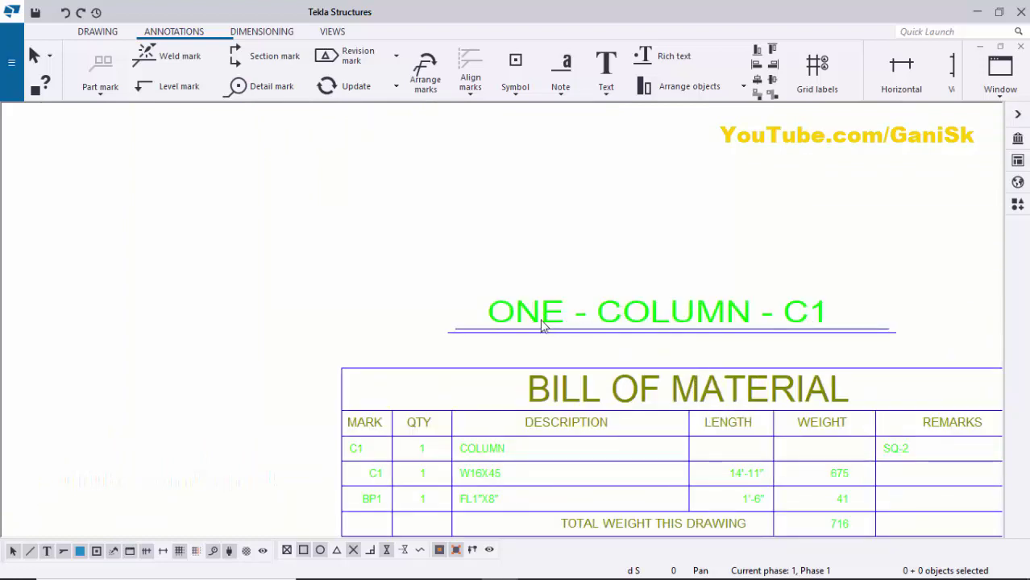
scroll(823, 317, "down", 5)
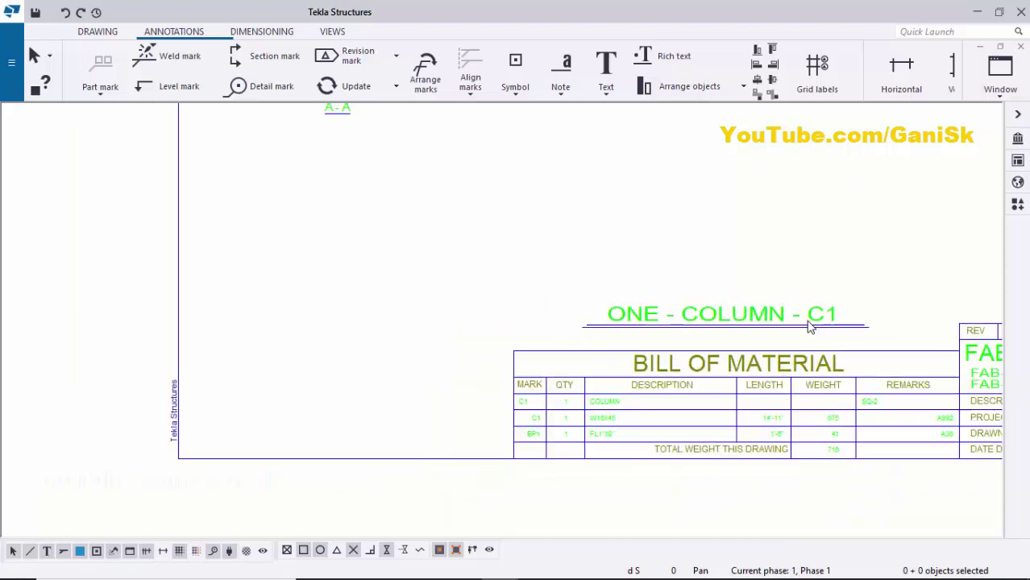
Inspect the grid location and bottom elevation table, and check the layout of the whole drawing sheet
scroll(661, 156, "up", 4)
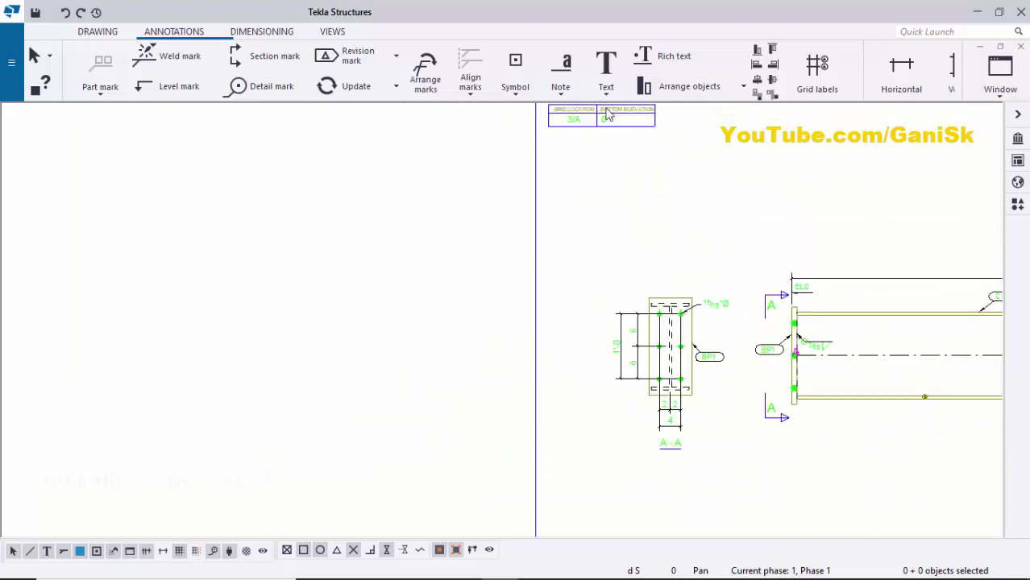
scroll(666, 269, "down", 4)
scroll(679, 254, "up", 6)
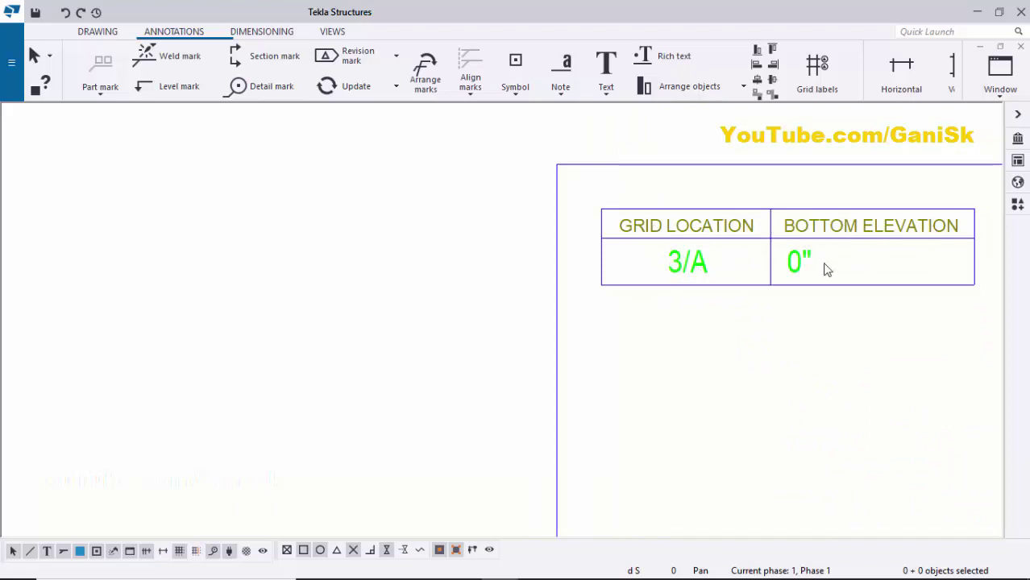
scroll(814, 274, "down", 7)
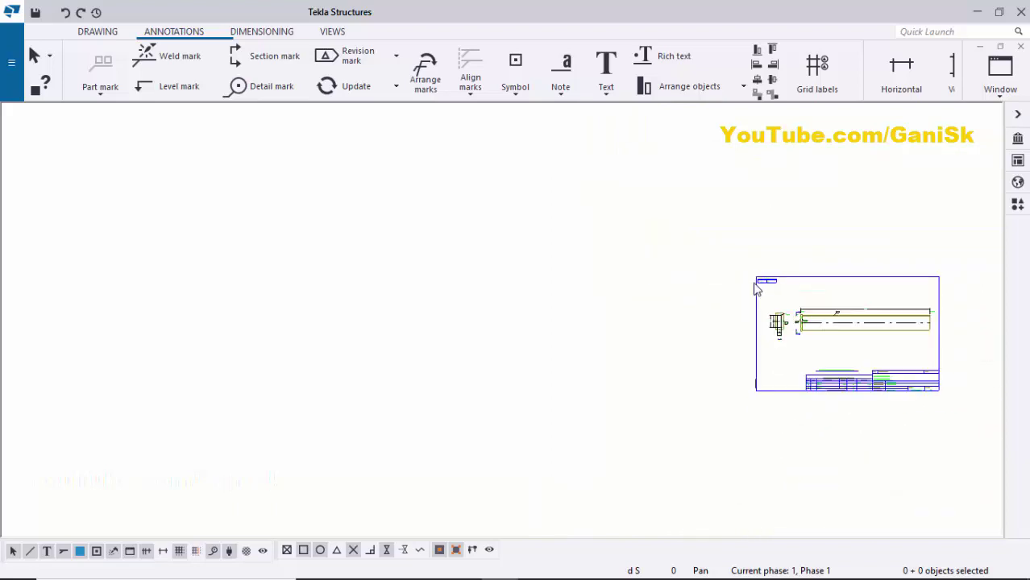
scroll(794, 287, "up", 3)
scroll(665, 343, "down", 5)
scroll(717, 345, "up", 7)
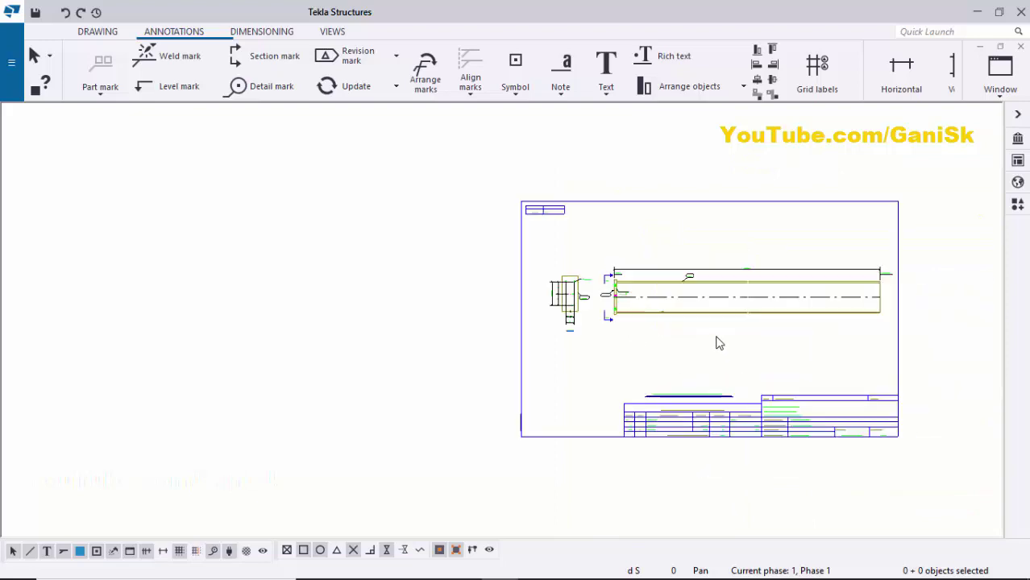
scroll(723, 367, "down", 2)
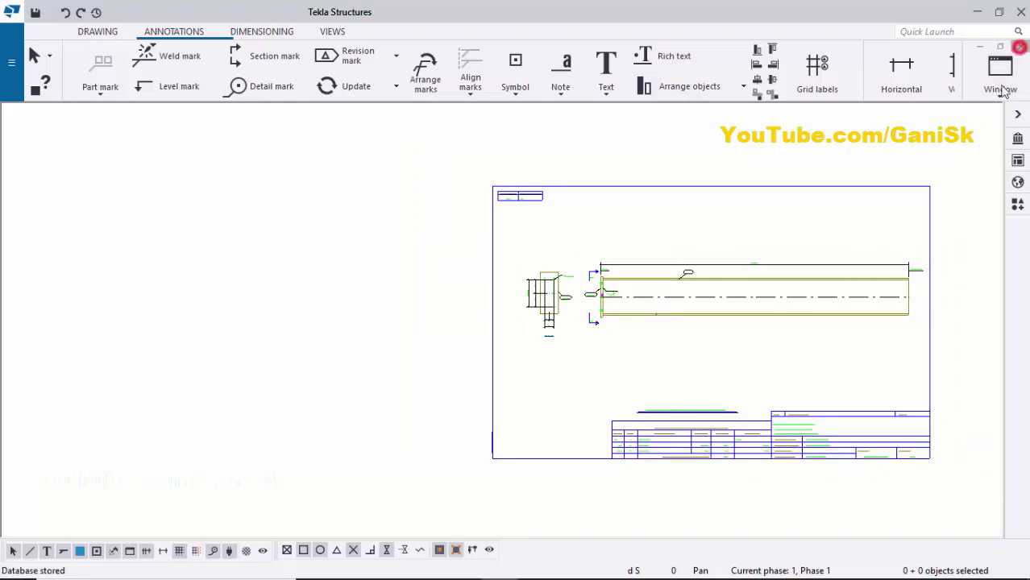
Close the column assembly drawing and inspect the column's base plate and anchor rods in the 3D model
left_click(1021, 46)
scroll(625, 383, "up", 5)
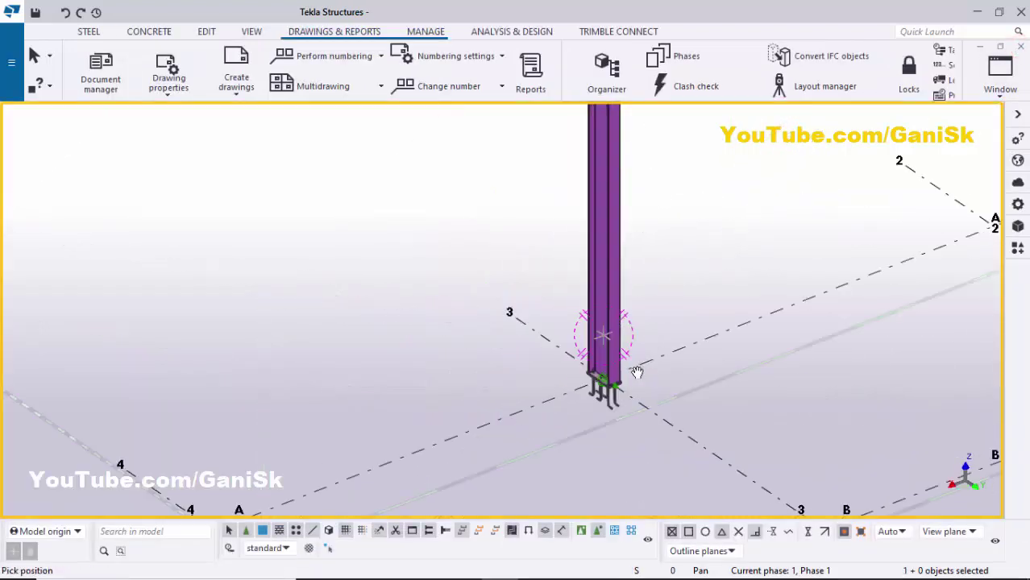
mouse_move(642, 371)
middle_mouse_down("ctrl")
mouse_move(708, 368)
mouse_move(736, 361)
mouse_move(649, 366)
mouse_move(738, 354)
mouse_move(660, 361)
mouse_move(672, 371)
mouse_move(659, 374)
middle_mouse_up("ctrl")
scroll(695, 362, "down", 3)
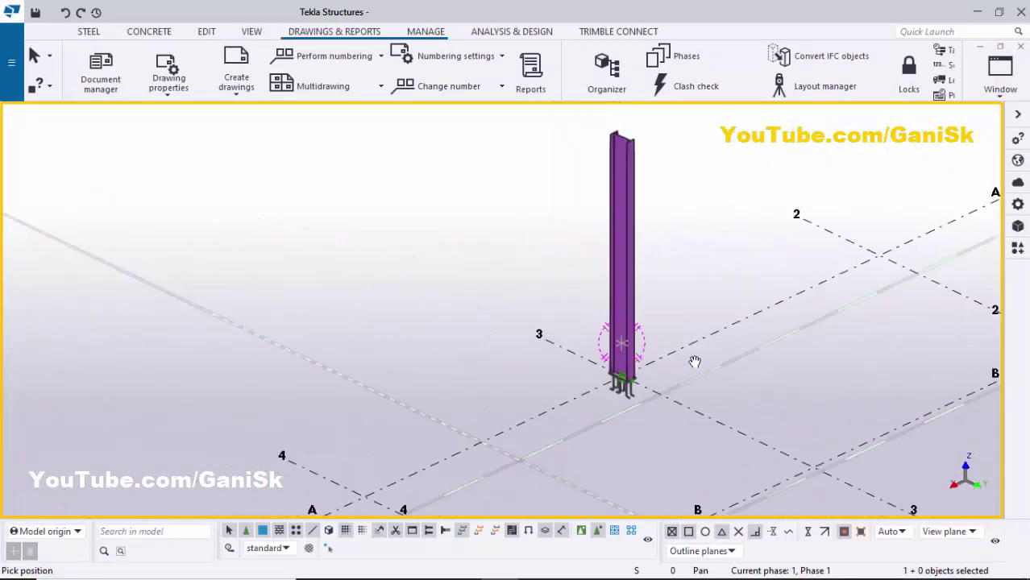
scroll(728, 348, "up", 6)
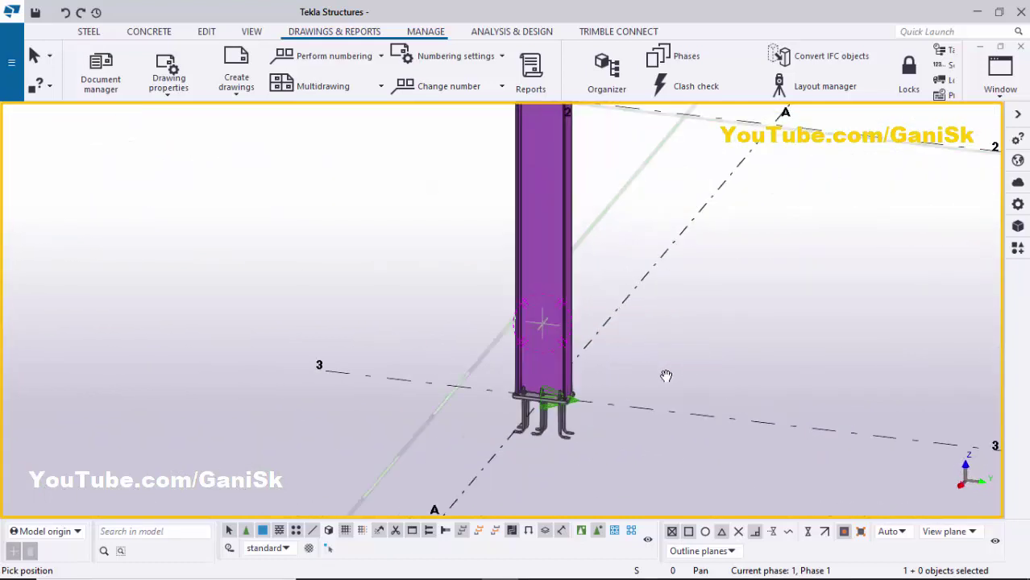